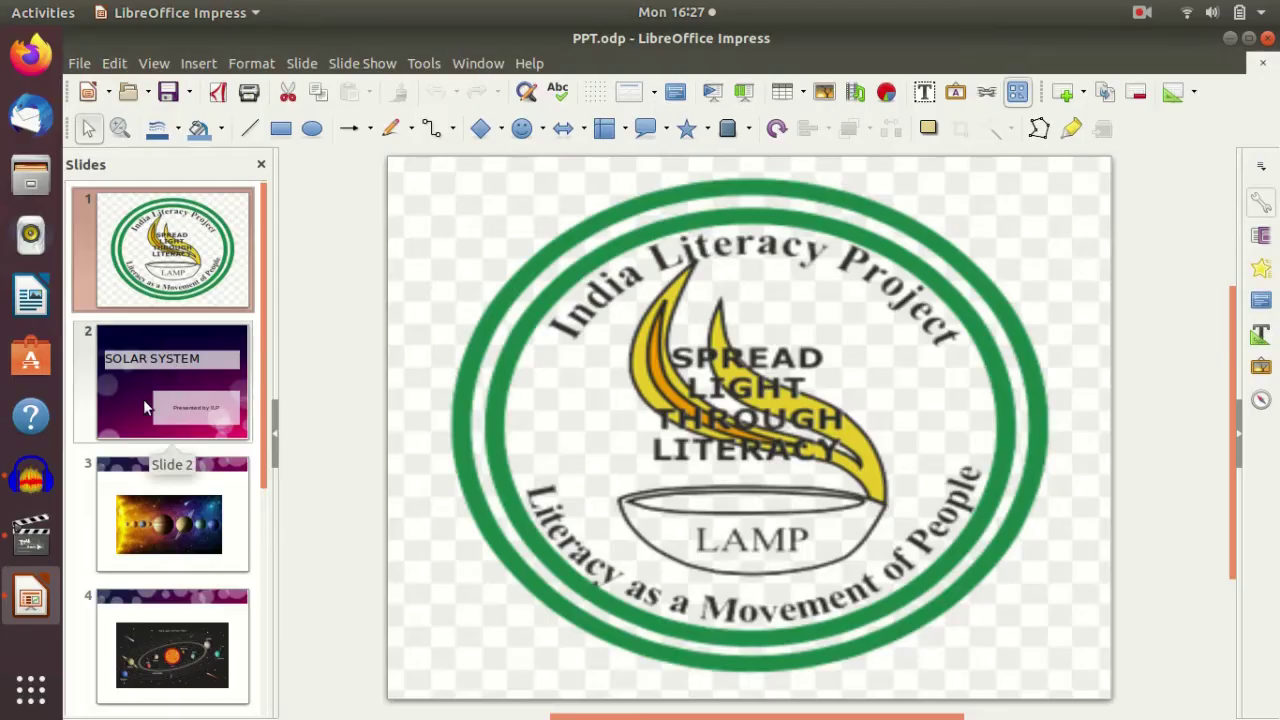
Browse slides 3 and 6, then return to slide 3 with the planets picture.
left_click(185, 545)
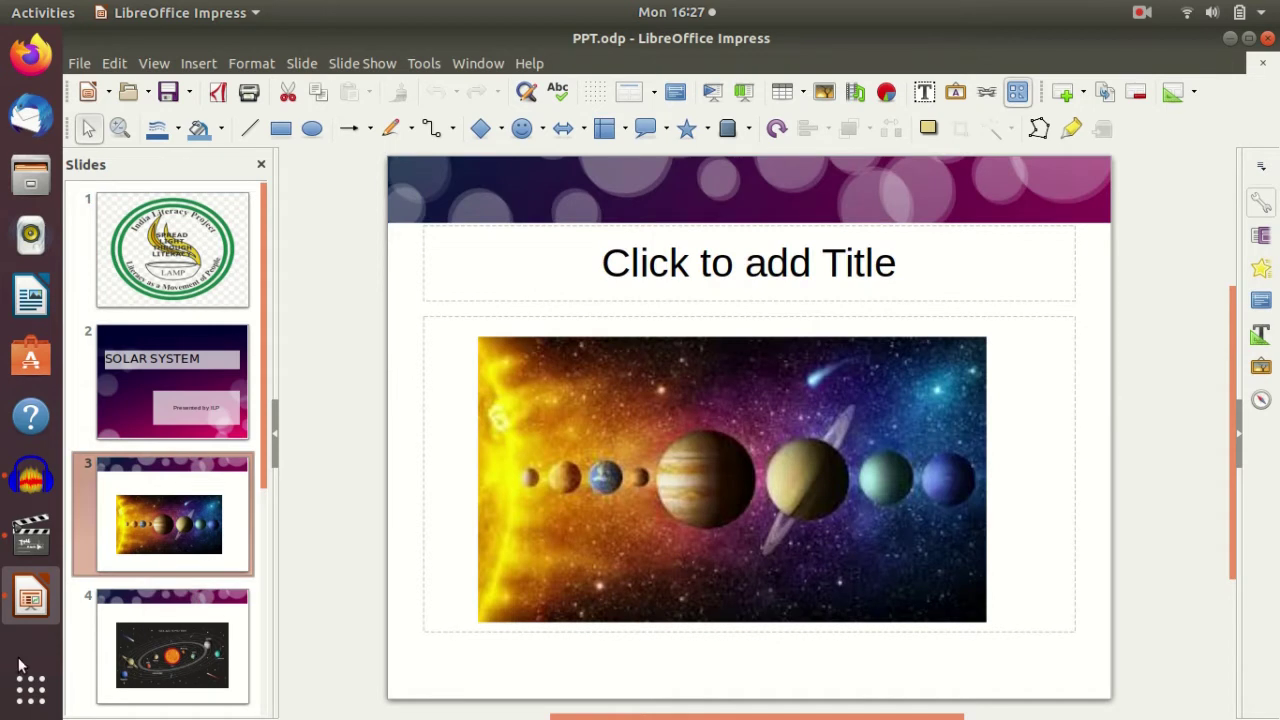
scroll(196, 640, "down", 2)
left_click(196, 640)
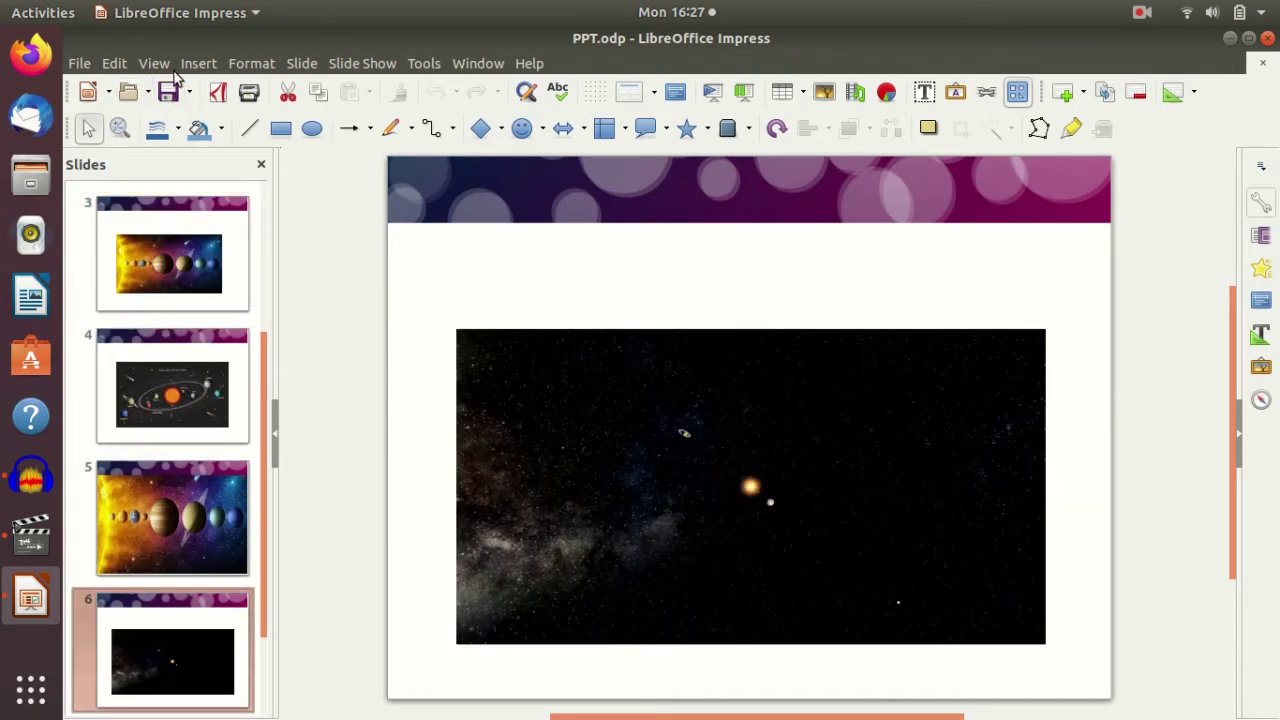
scroll(240, 370, "up", 2)
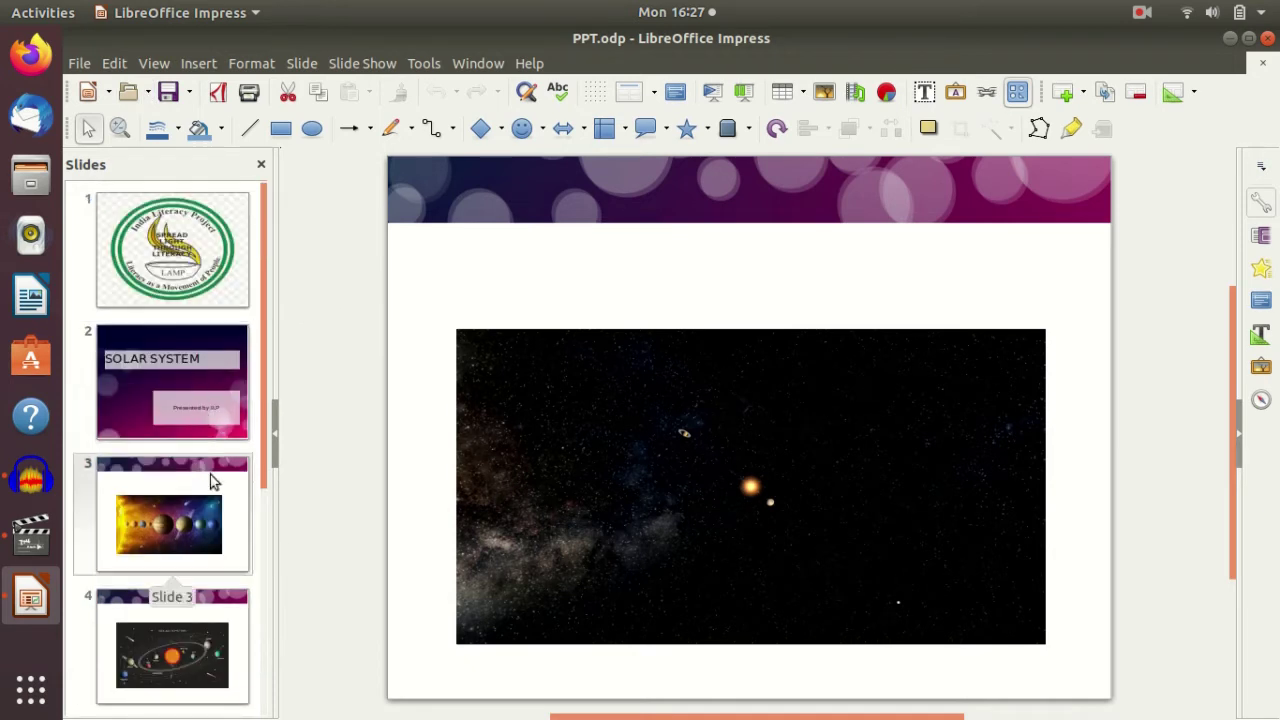
left_click(200, 517)
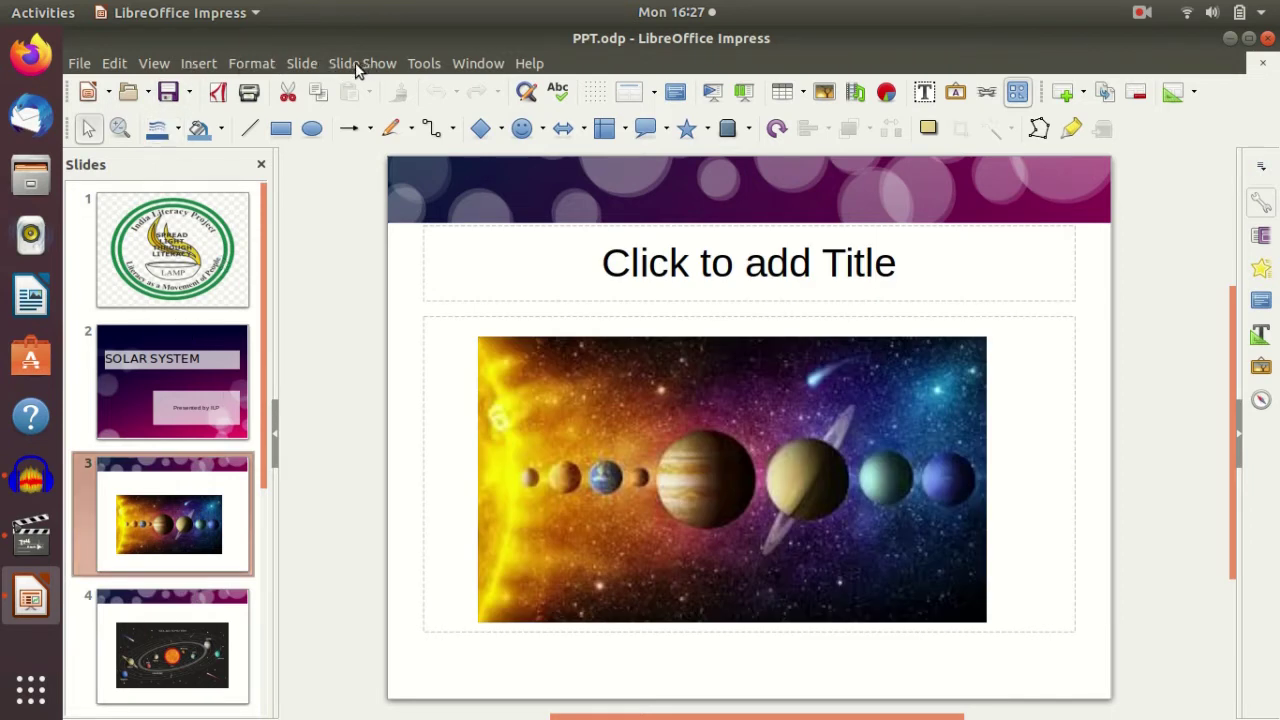
Play the slideshow from the first slide, advance once, then exit it.
left_click(352, 68)
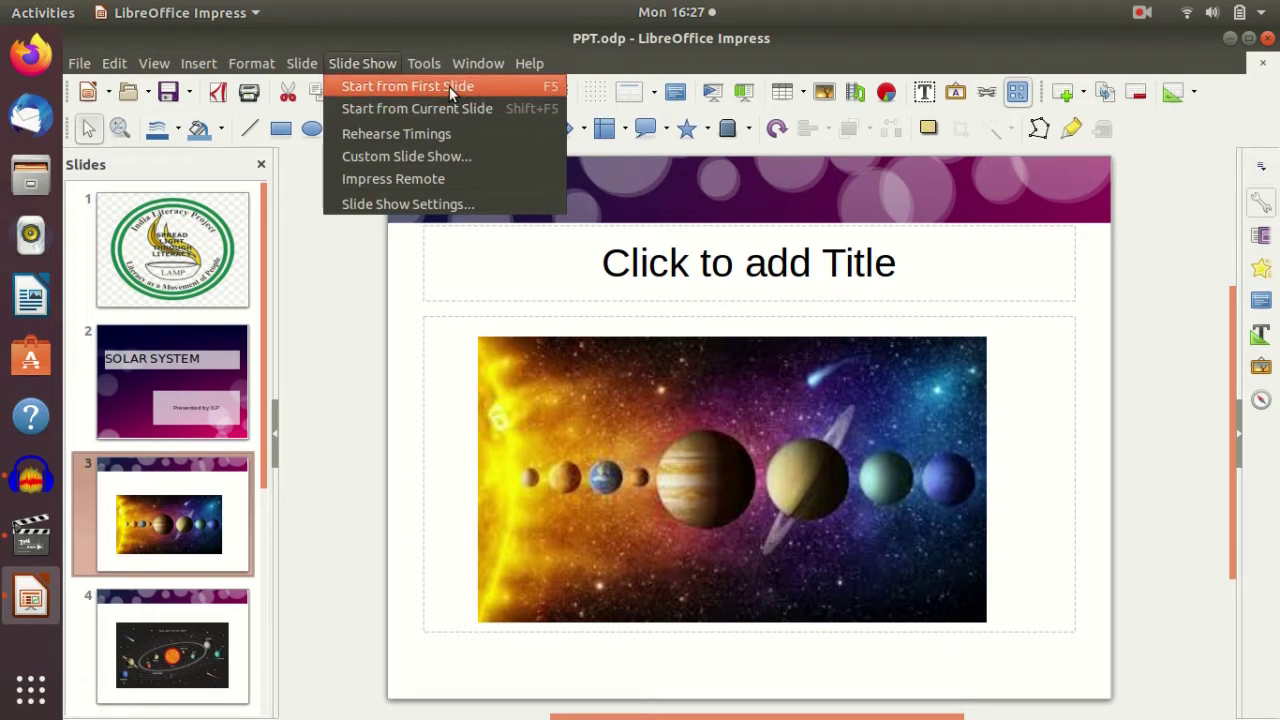
left_click(449, 86)
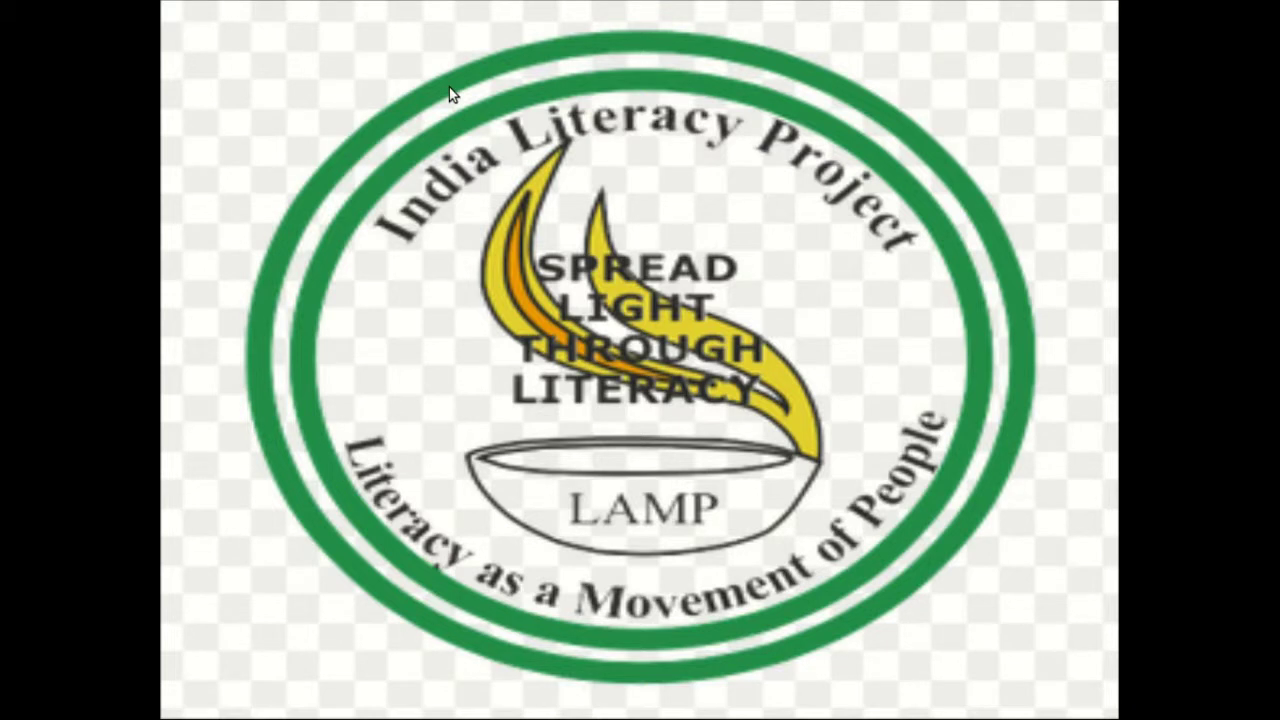
key("space")
key("space")
key("Escape")
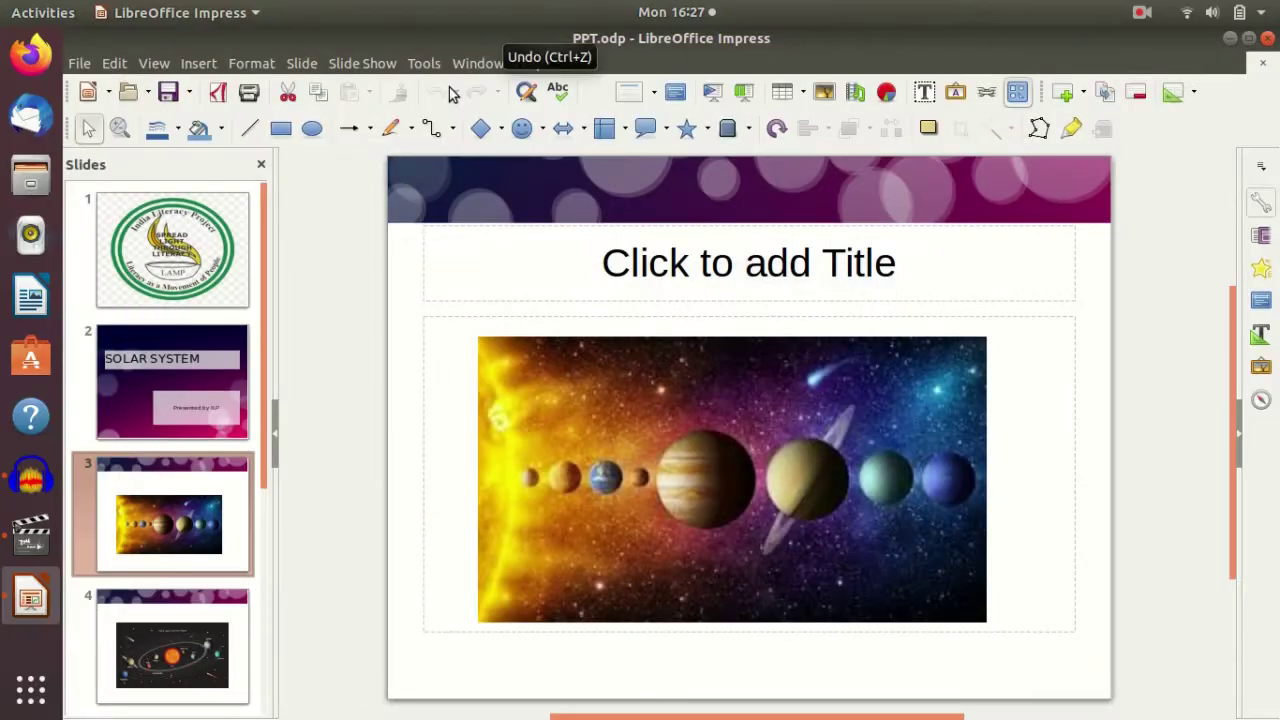
Run the slideshow from the current slide and exit back to editing.
left_click(360, 62)
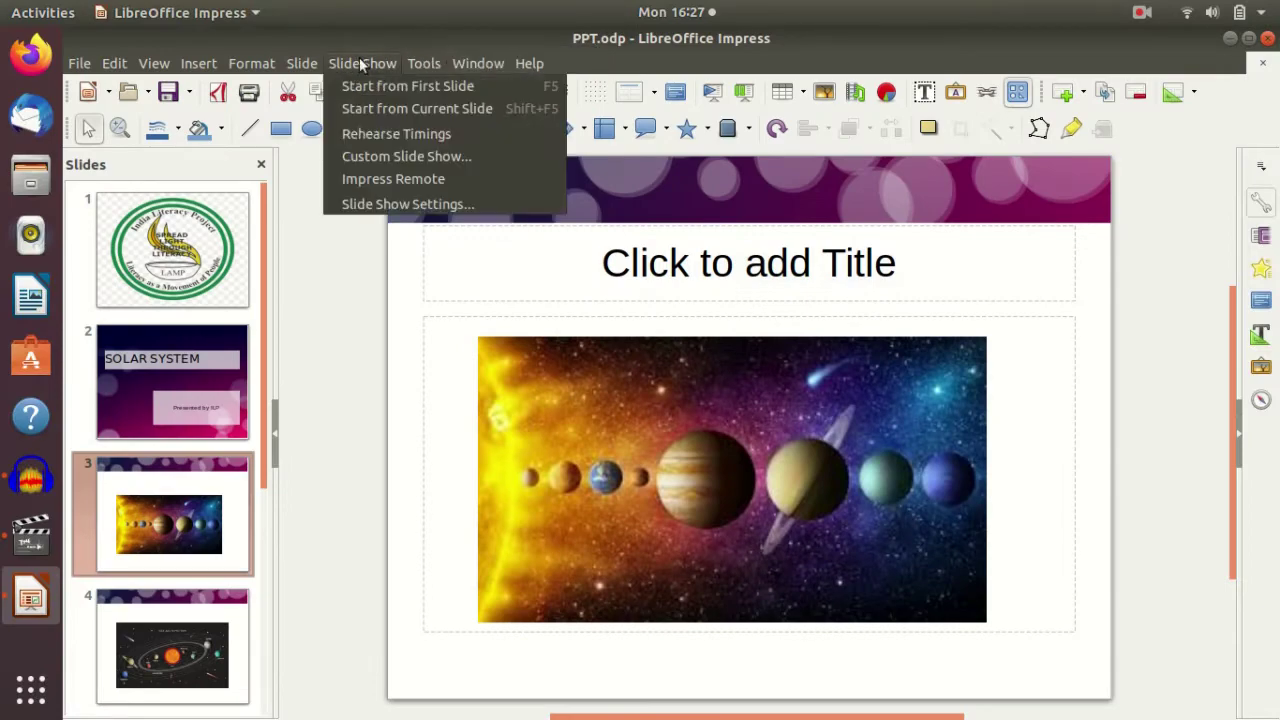
left_click(446, 107)
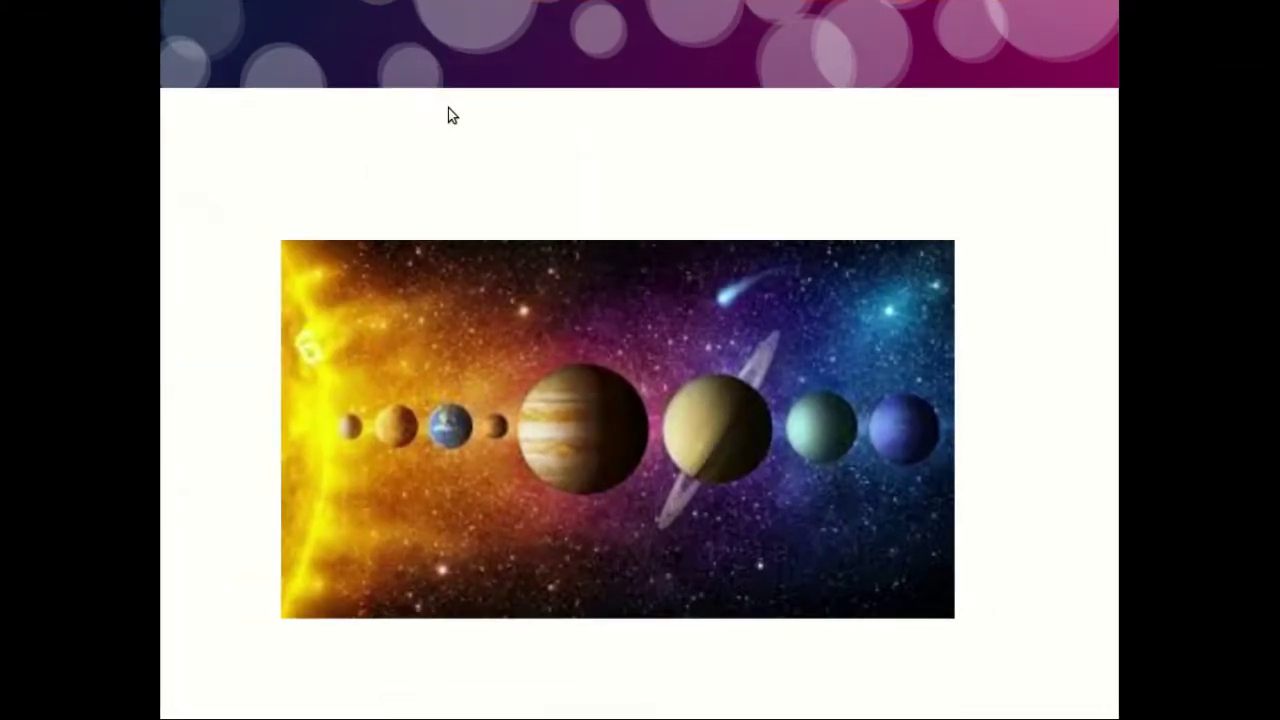
key("Escape")
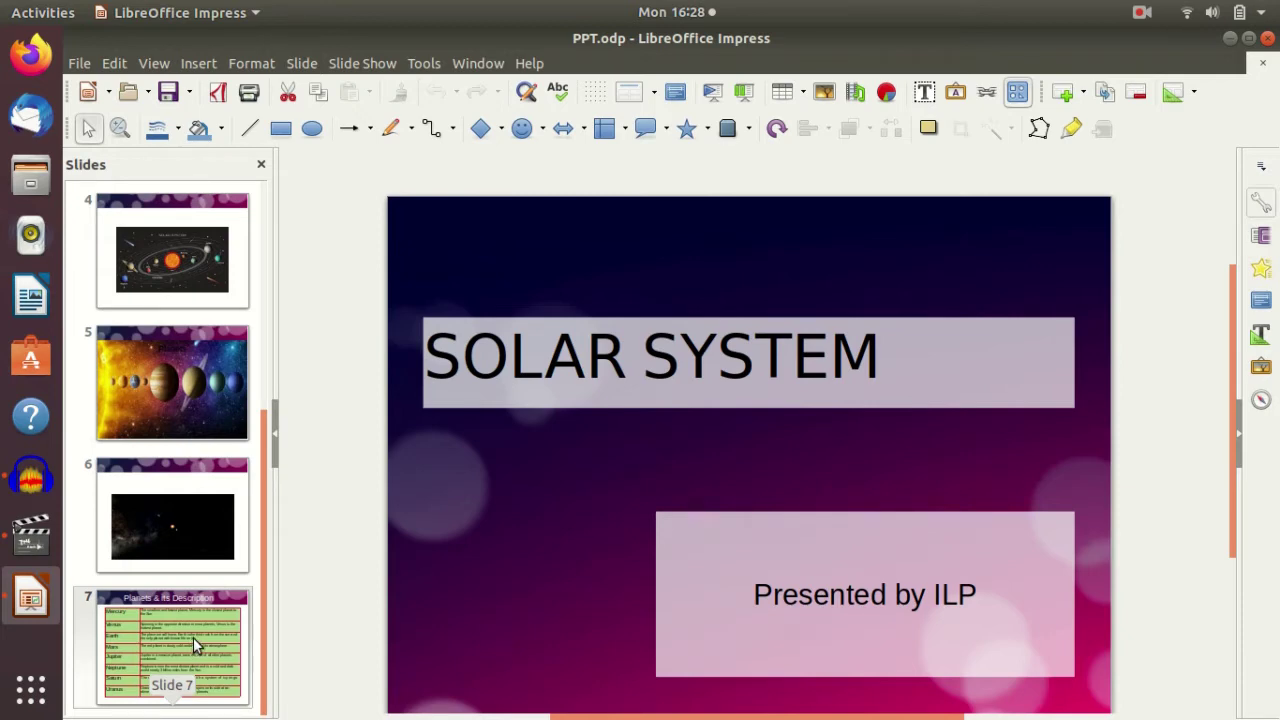
Step through slides 4, 5 and 6, then show slide 7, Planets & its Description.
left_click(180, 250)
left_click(185, 372)
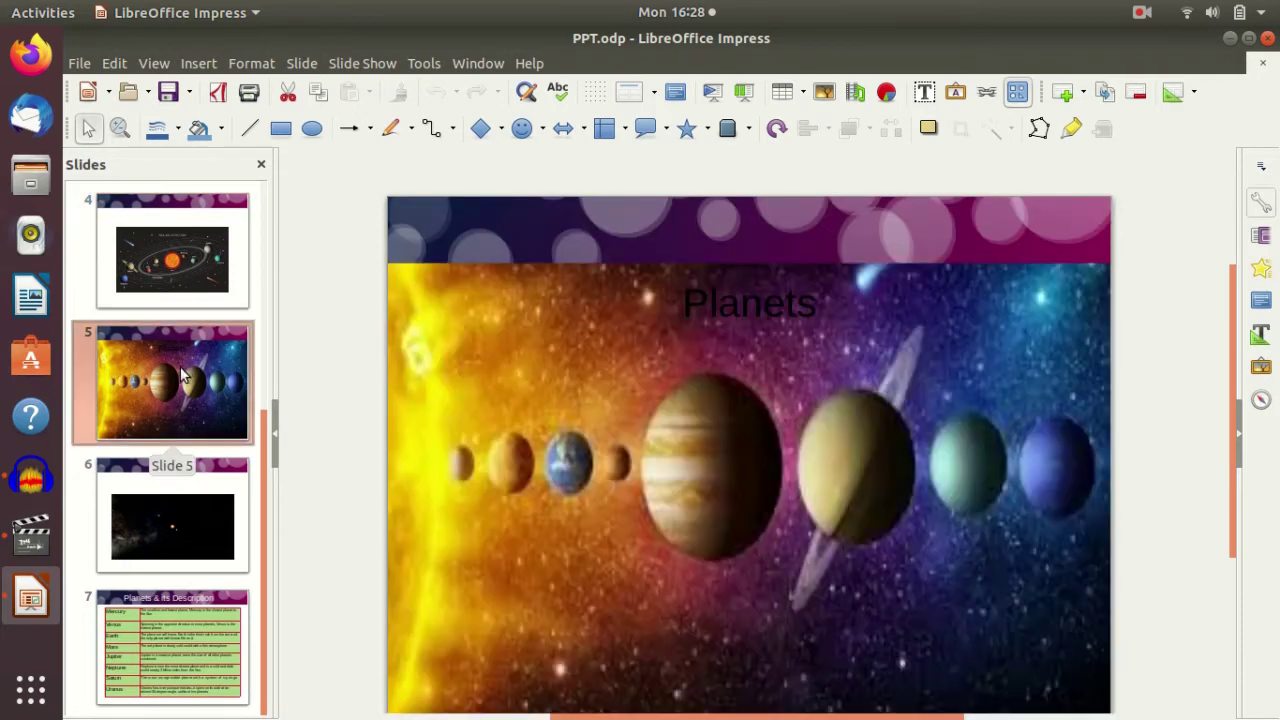
left_click(186, 510)
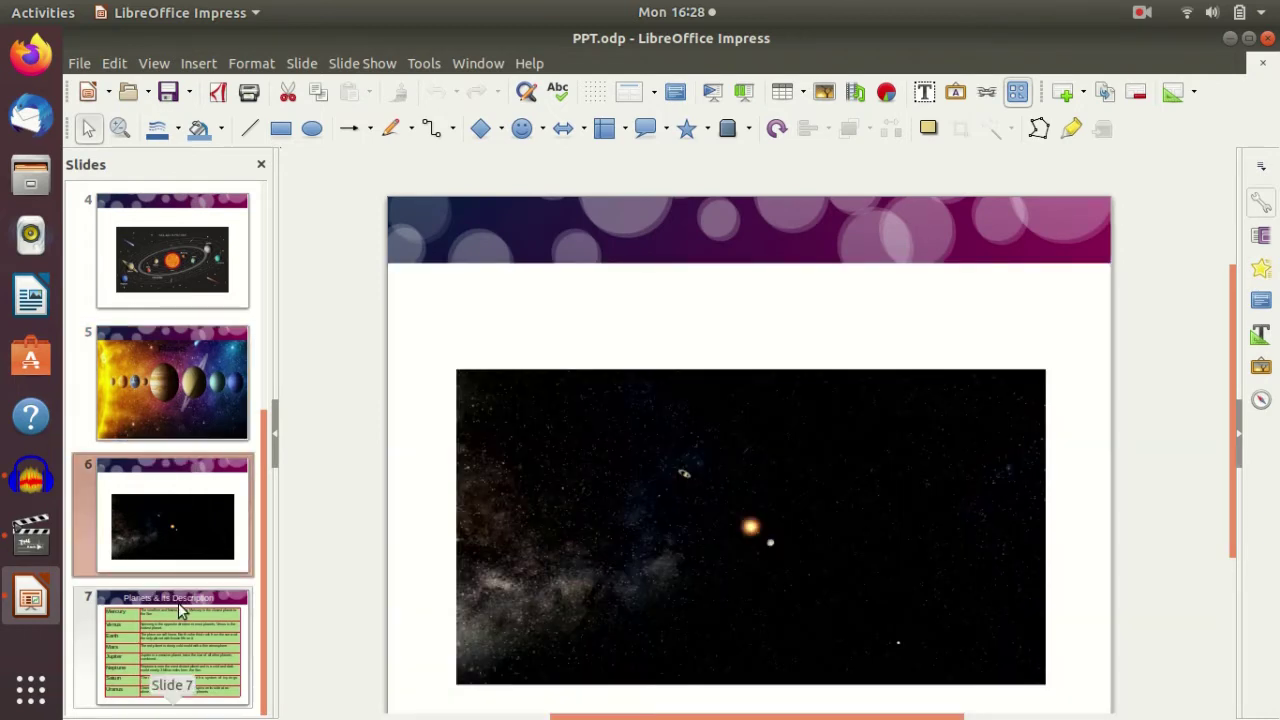
left_click(1262, 202)
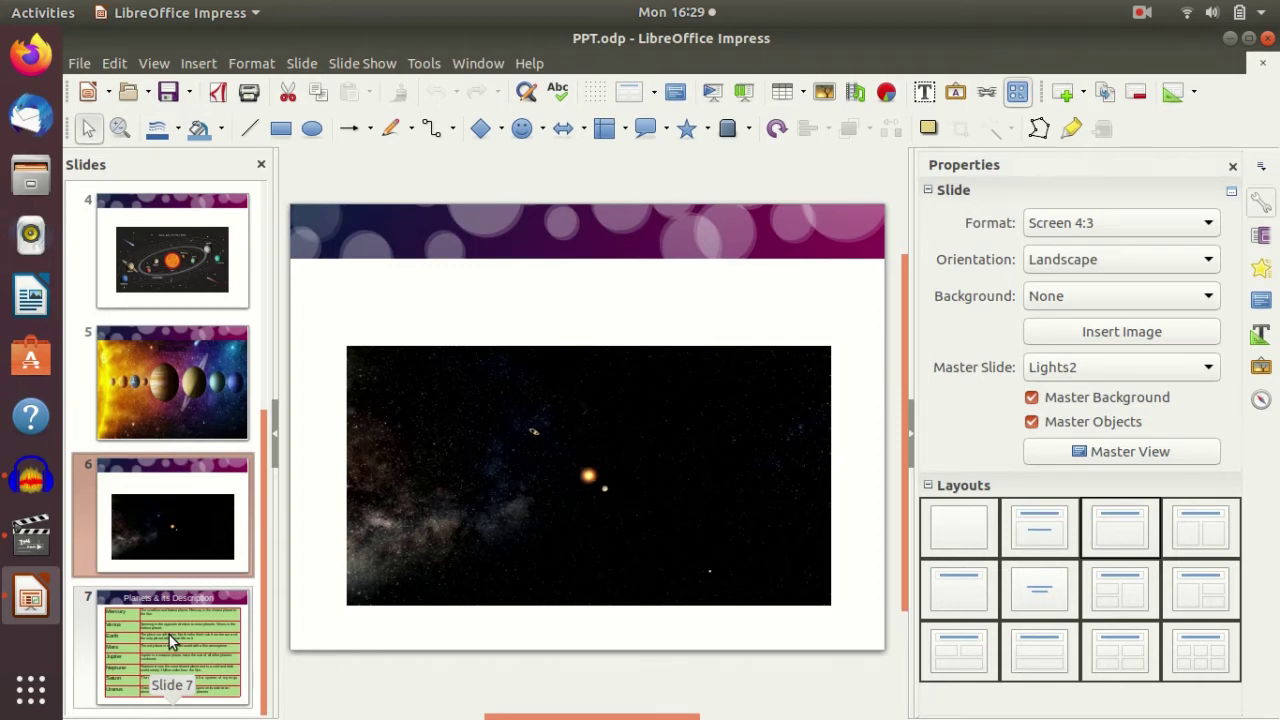
left_click(169, 635)
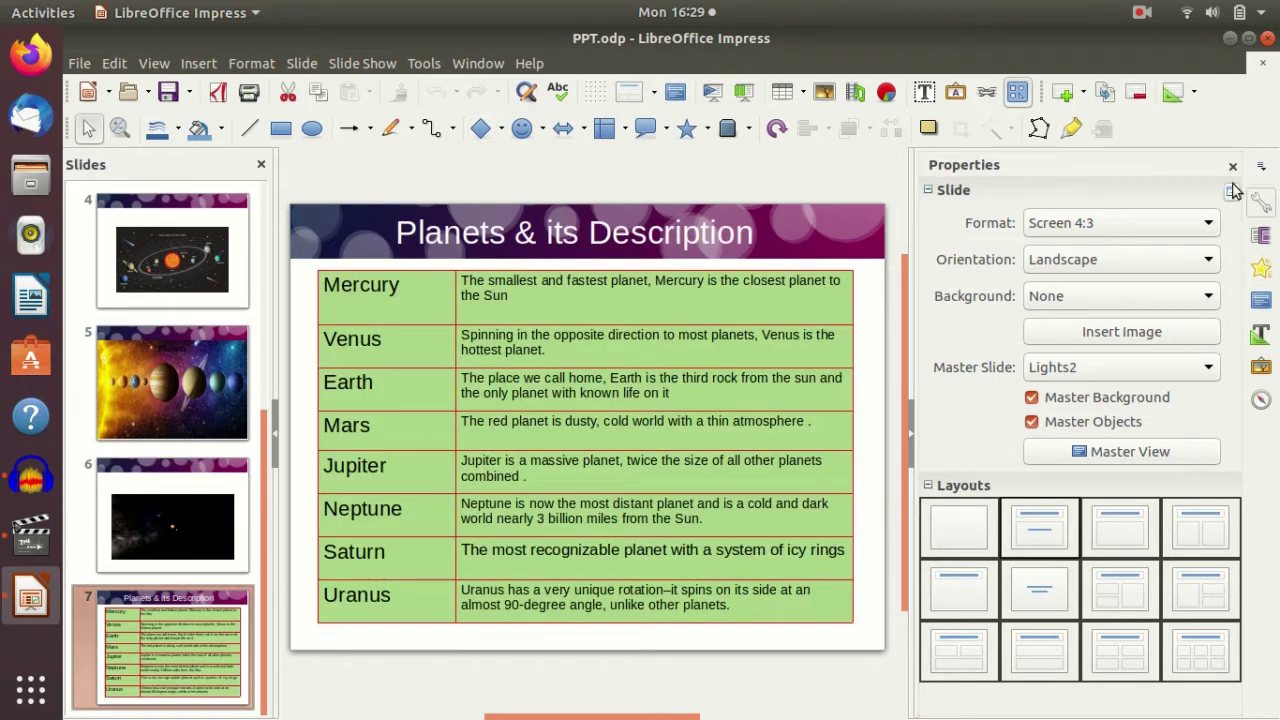
left_click(1263, 204)
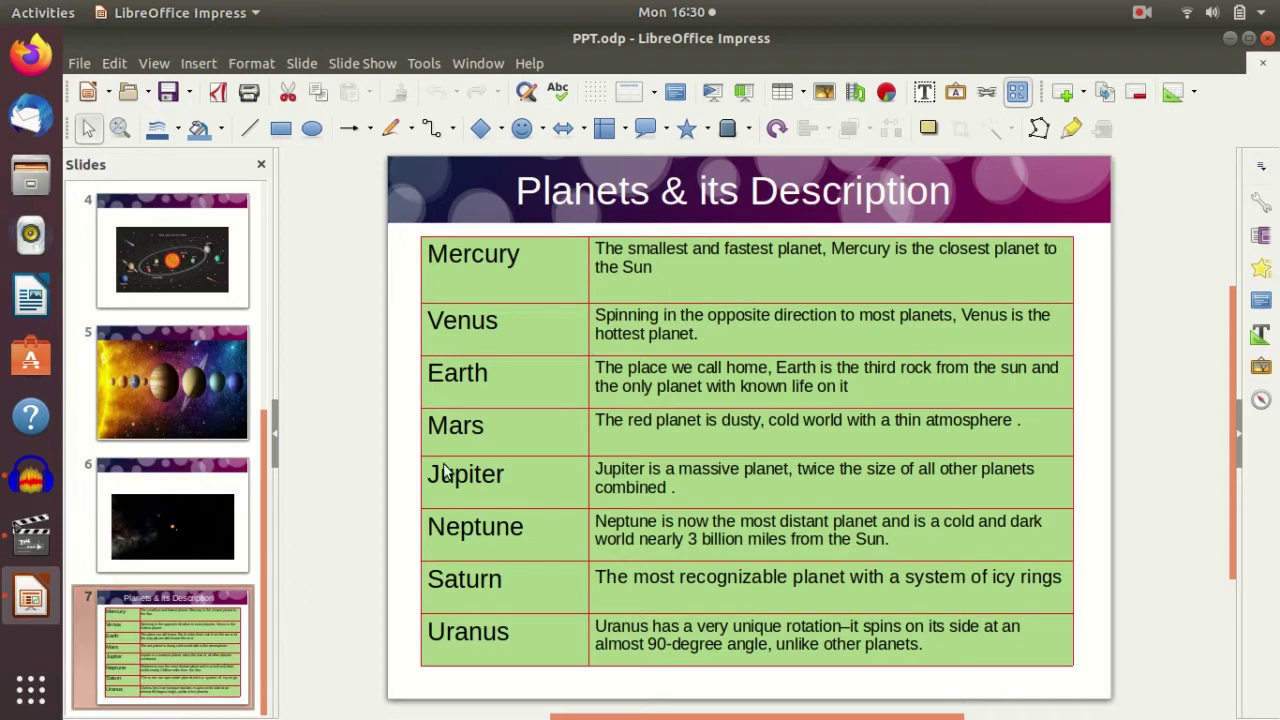
Add slide 8 with an empty 5-column, 2-row table, followed by a blank slide 9.
left_click(1063, 93)
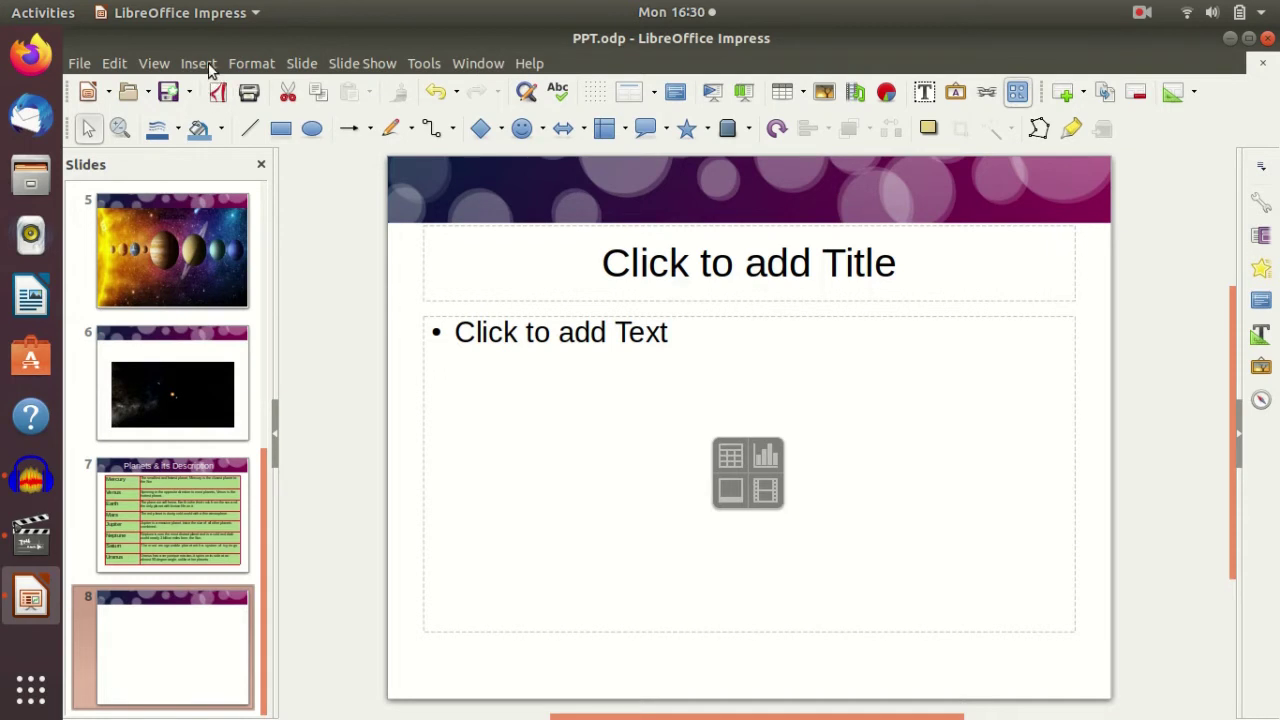
left_click(210, 63)
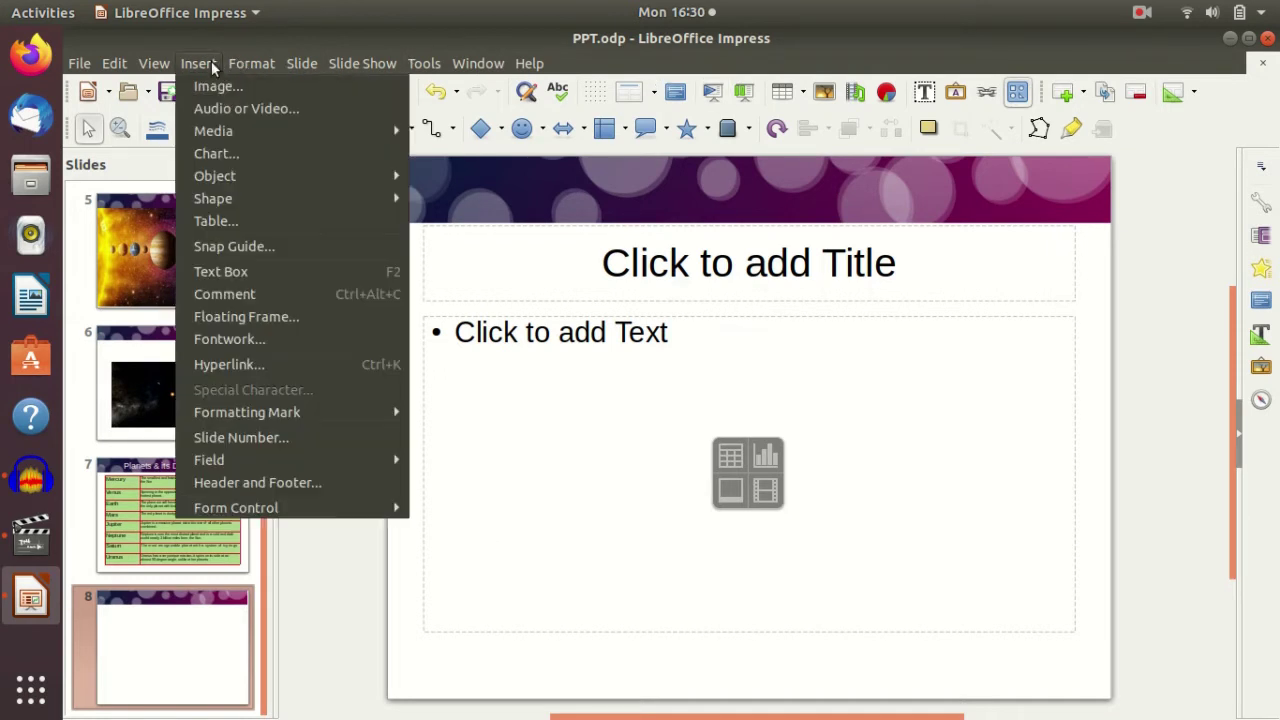
left_click(254, 219)
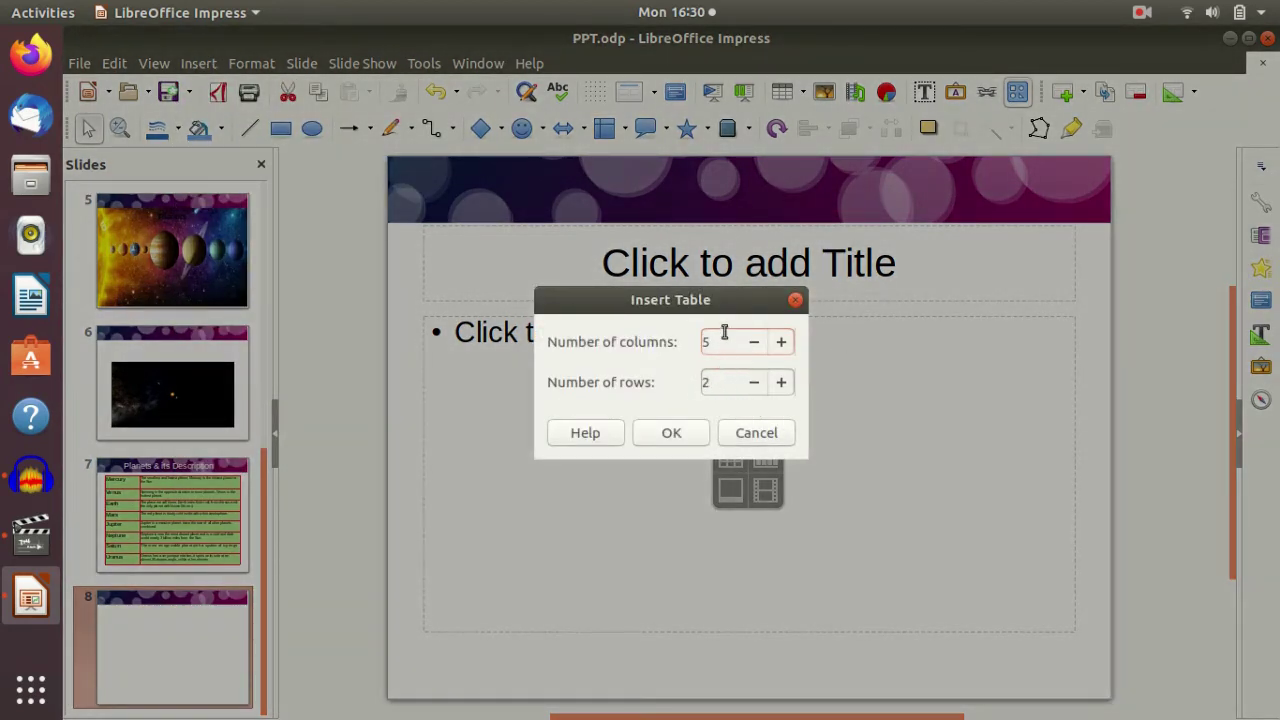
left_click(677, 433)
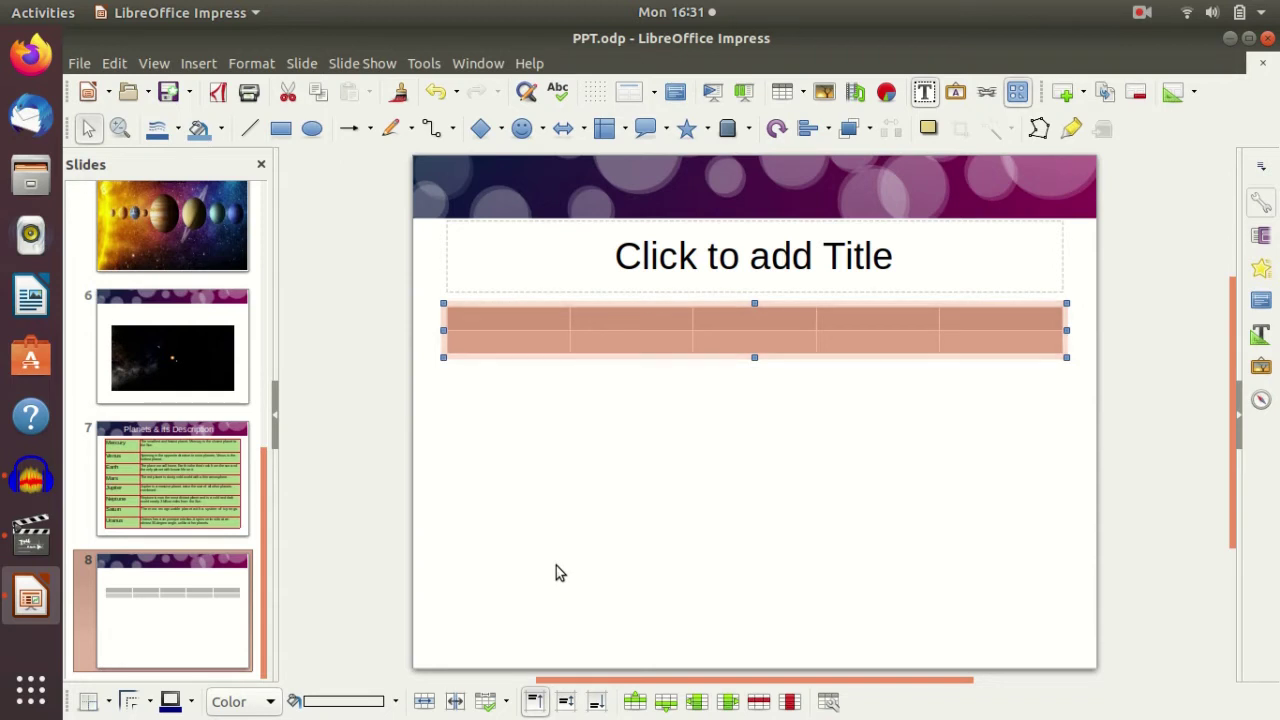
left_click(171, 624)
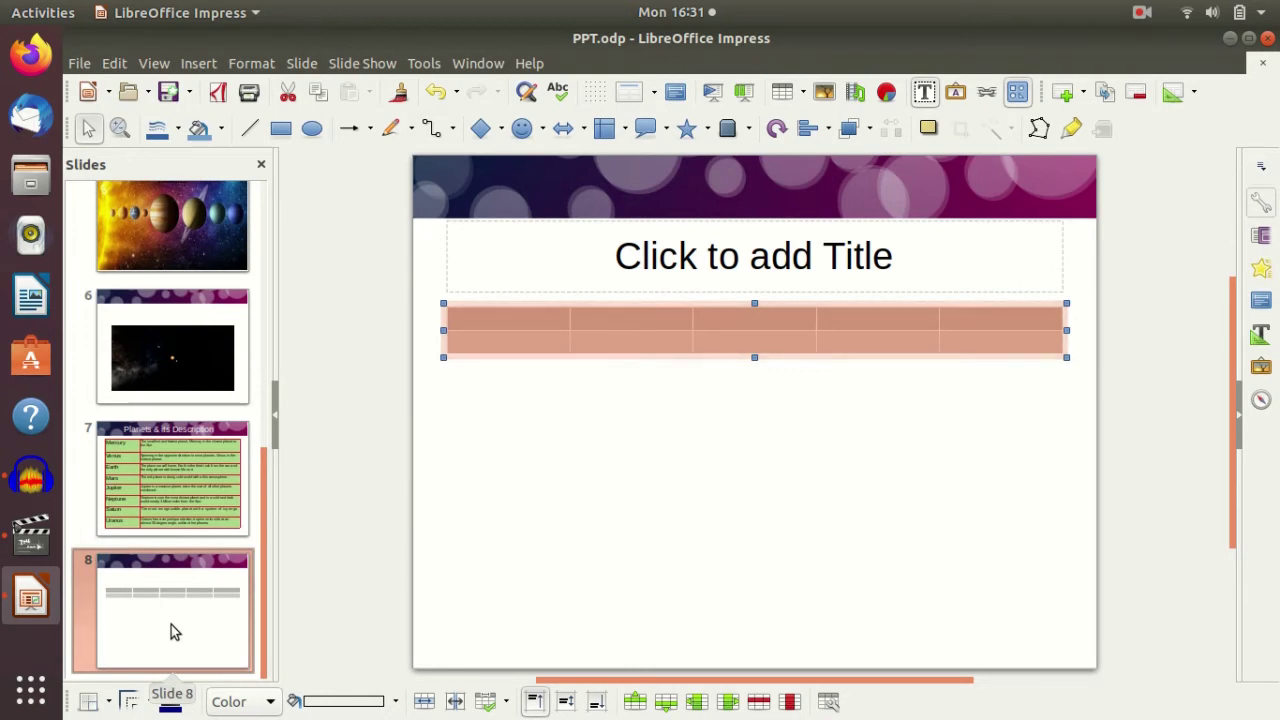
key("Return")
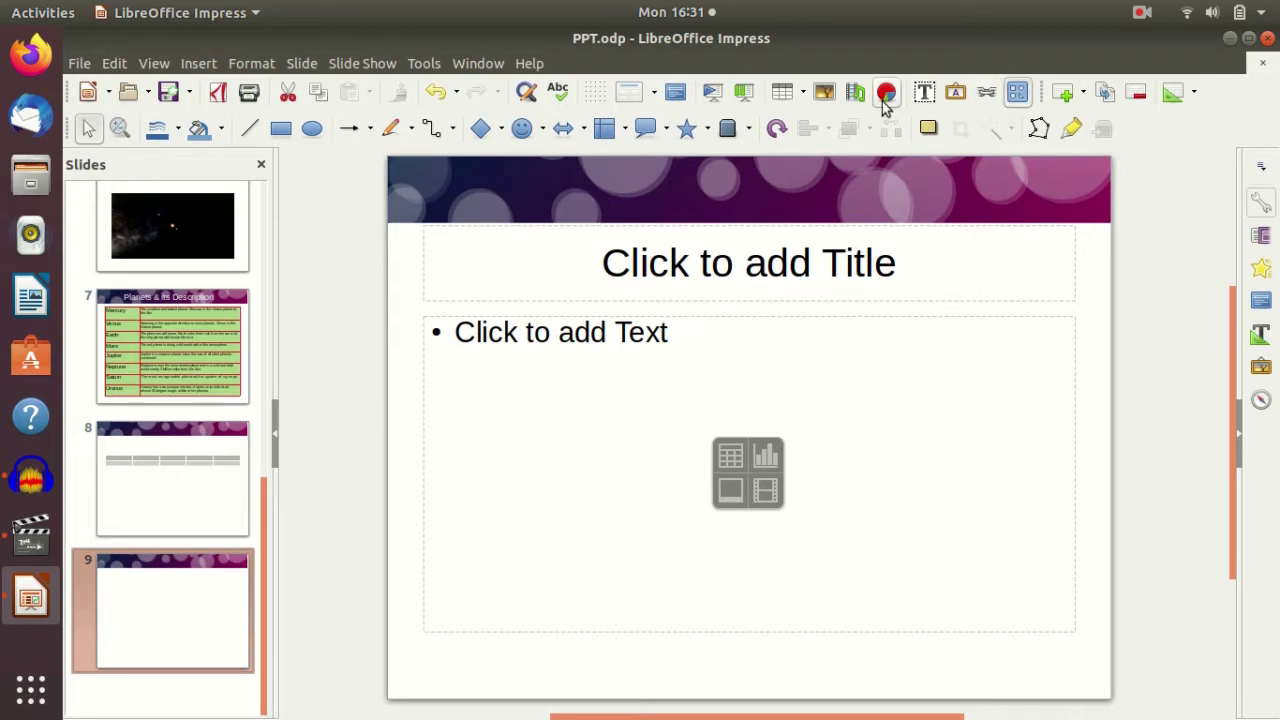
Insert a 3-column, 2-row table on slide 9 from the toolbar table grid.
left_click(804, 93)
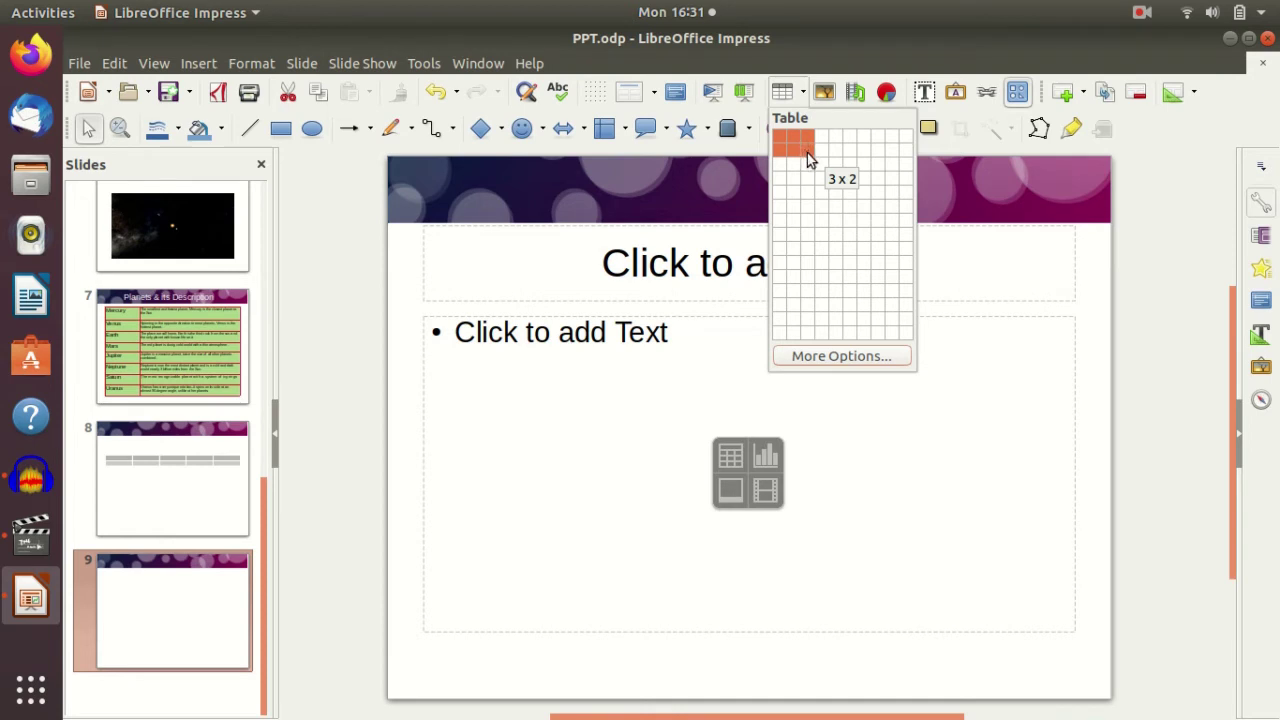
left_click(807, 153)
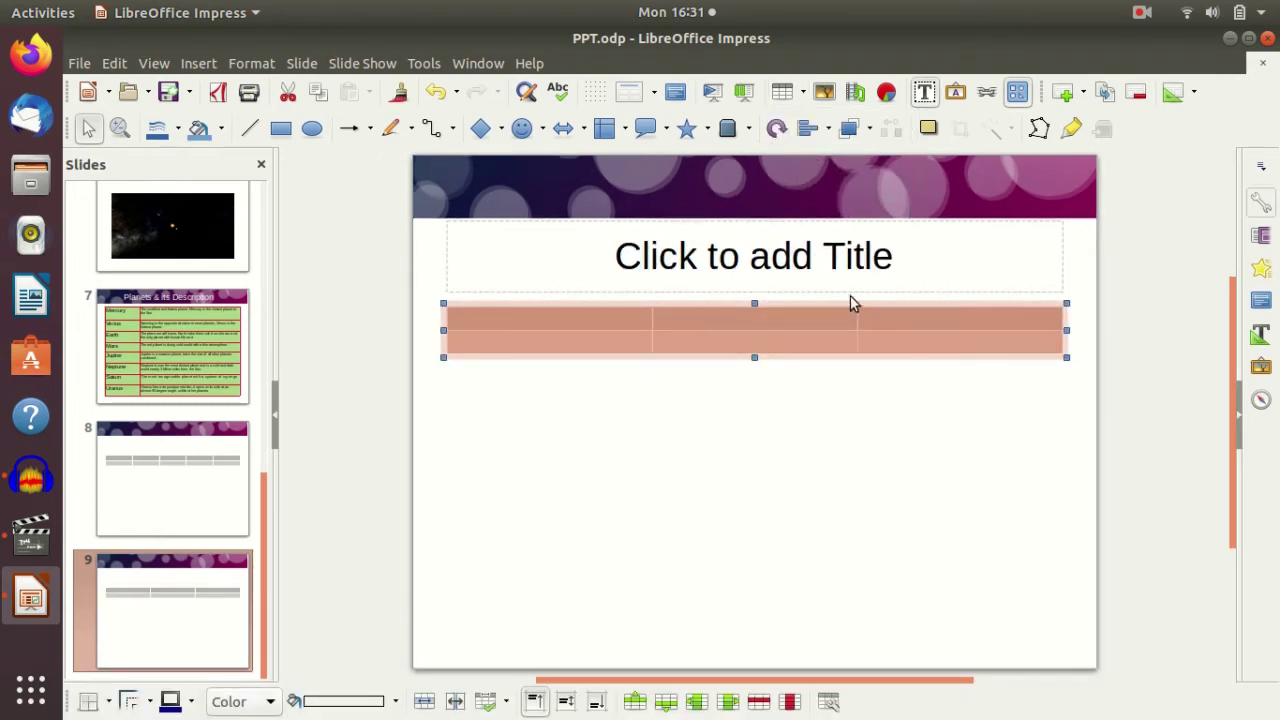
left_click(803, 95)
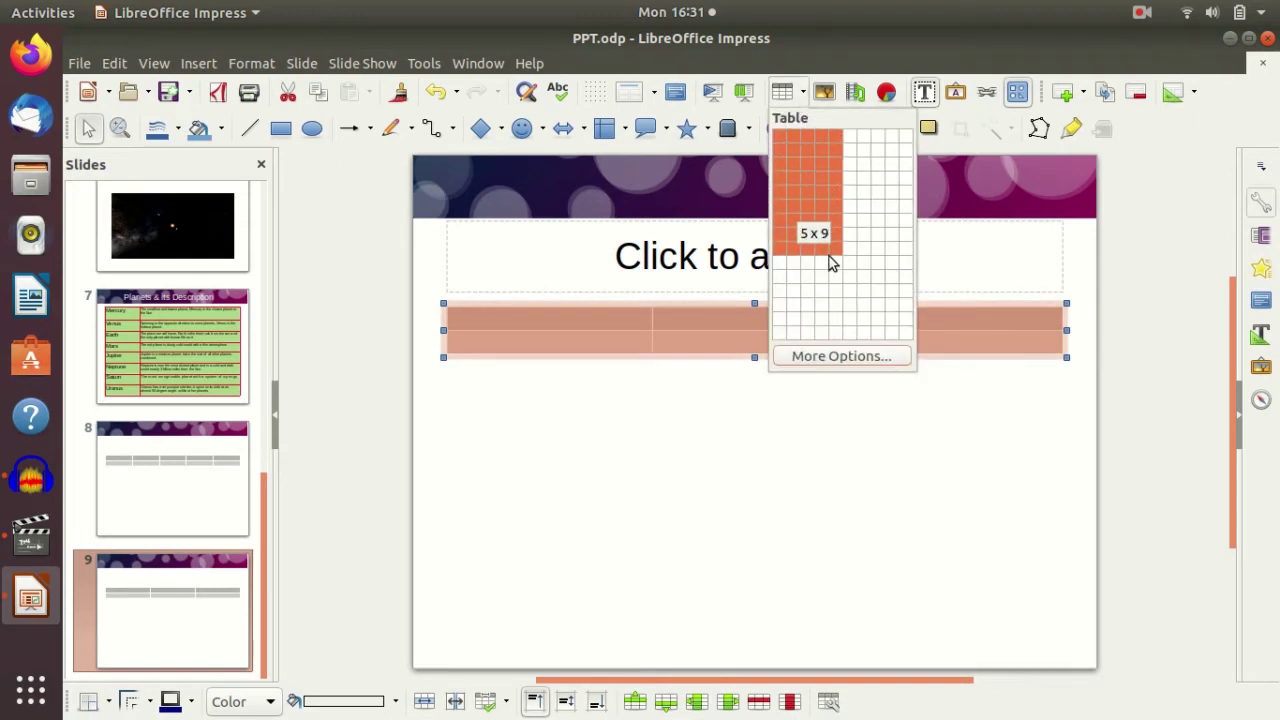
left_click(701, 437)
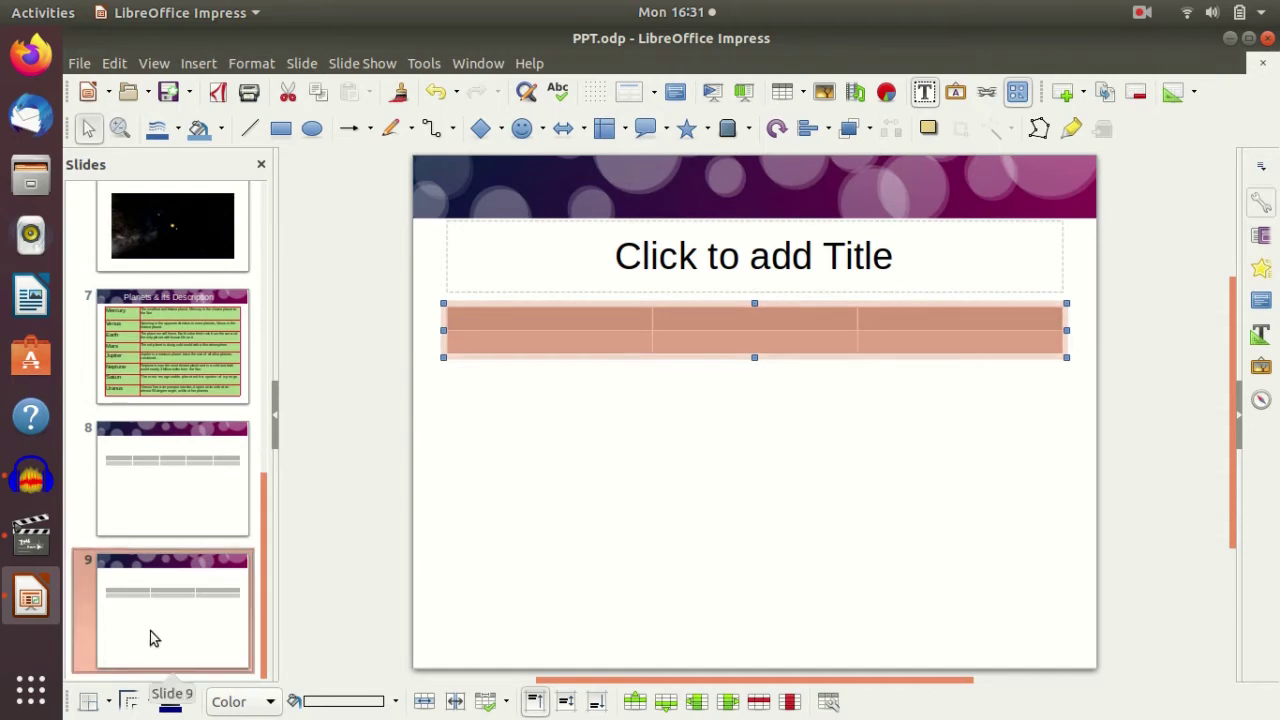
Add slide 10 and place a 5-column, 2-row table in its content area.
key("ctrl+m")
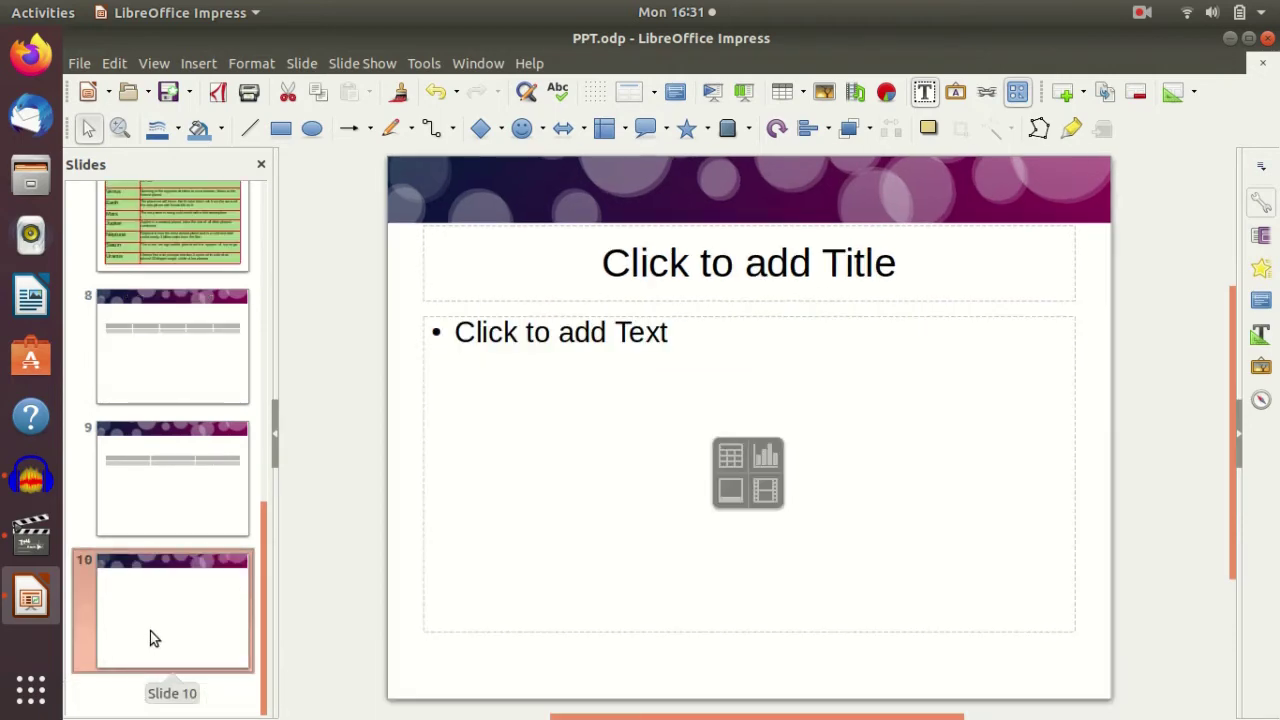
left_click(735, 460)
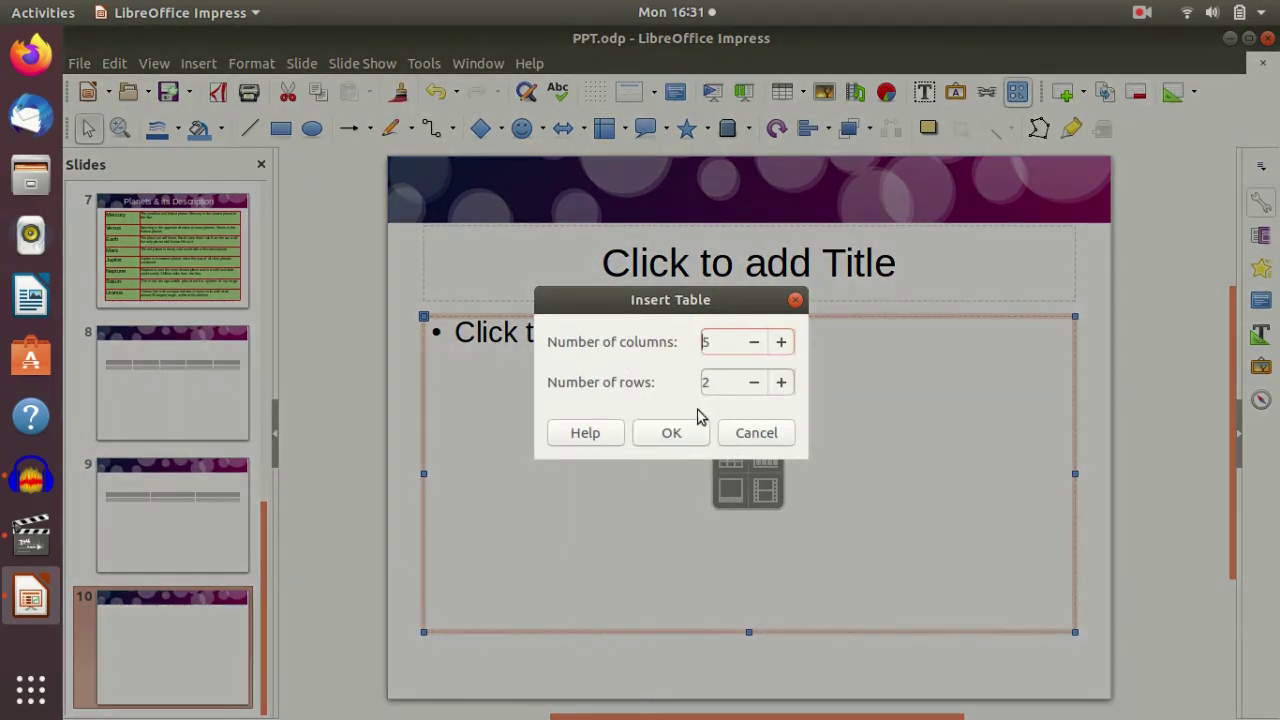
left_click(674, 441)
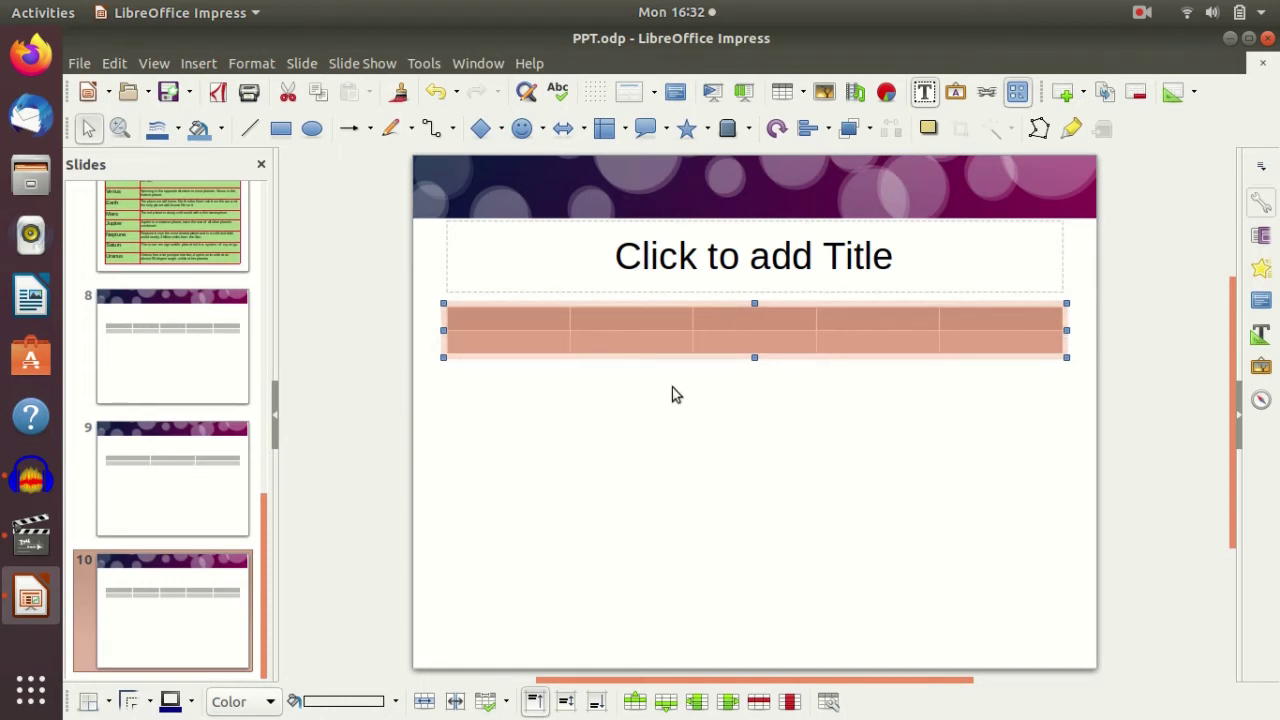
Delete the table's last column and one row, leaving one row of four columns.
left_click(955, 316)
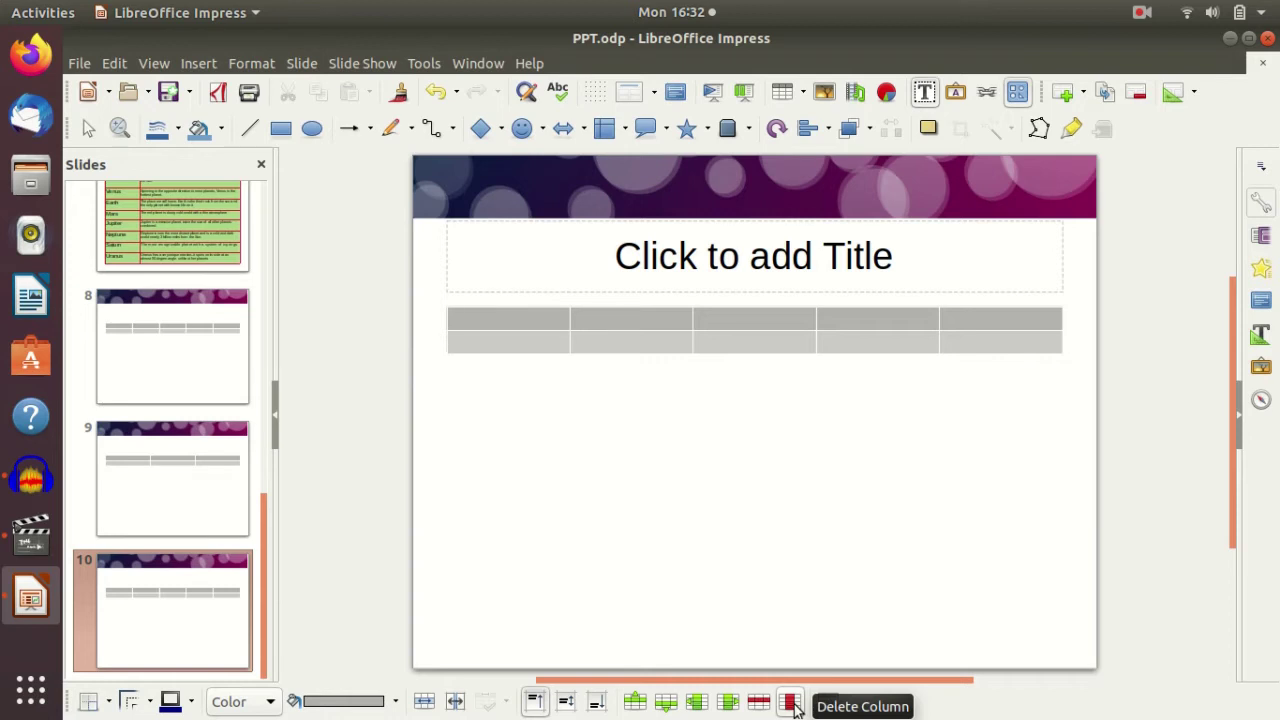
left_click(790, 703)
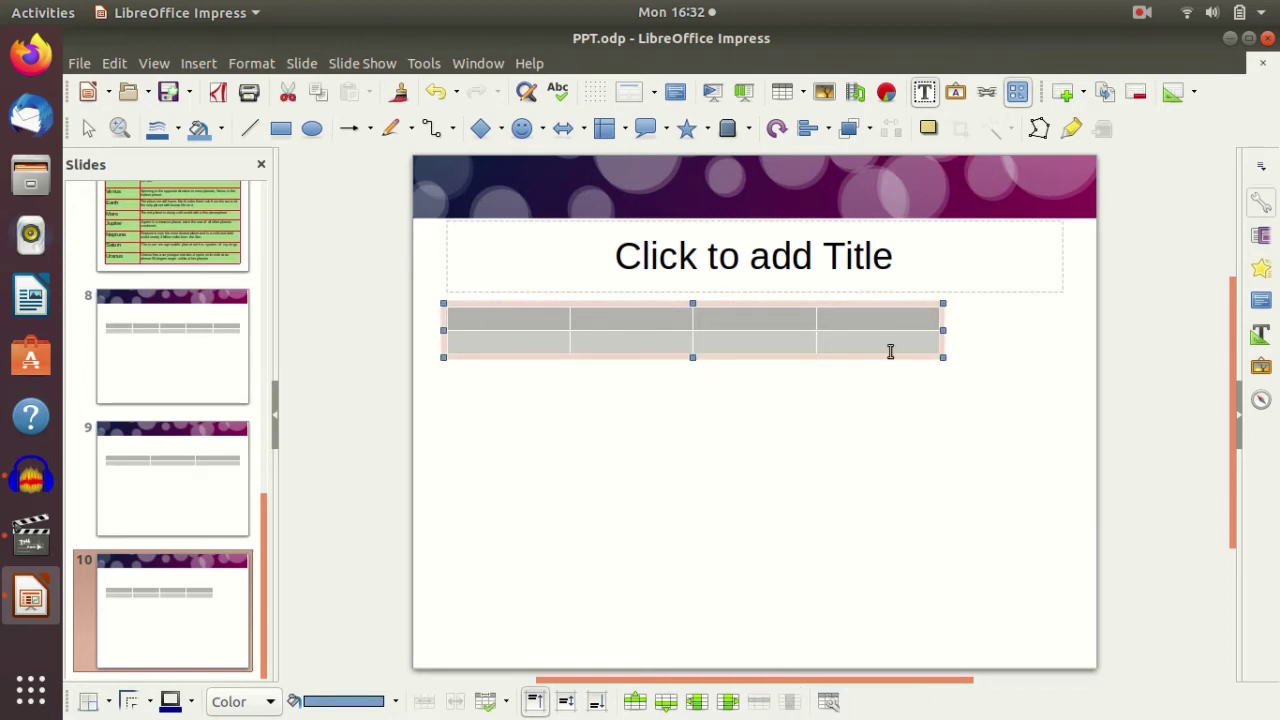
left_click(509, 320)
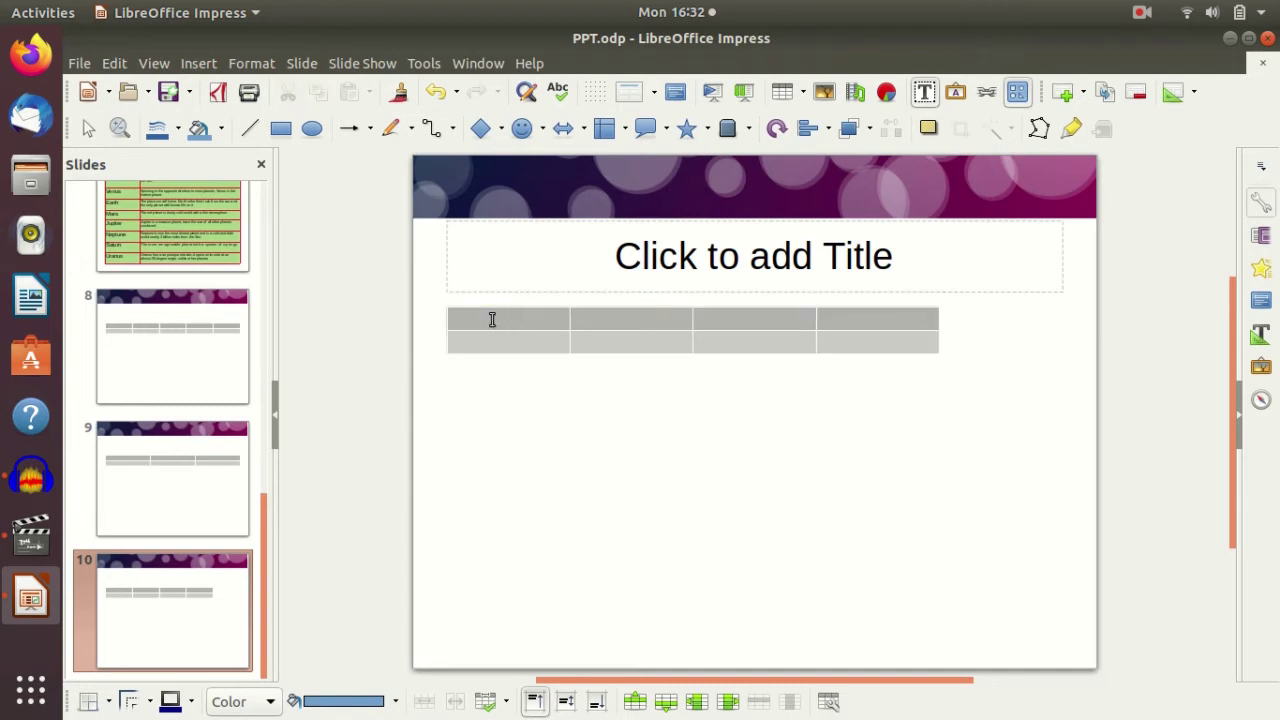
left_click_drag(542, 317, 642, 318)
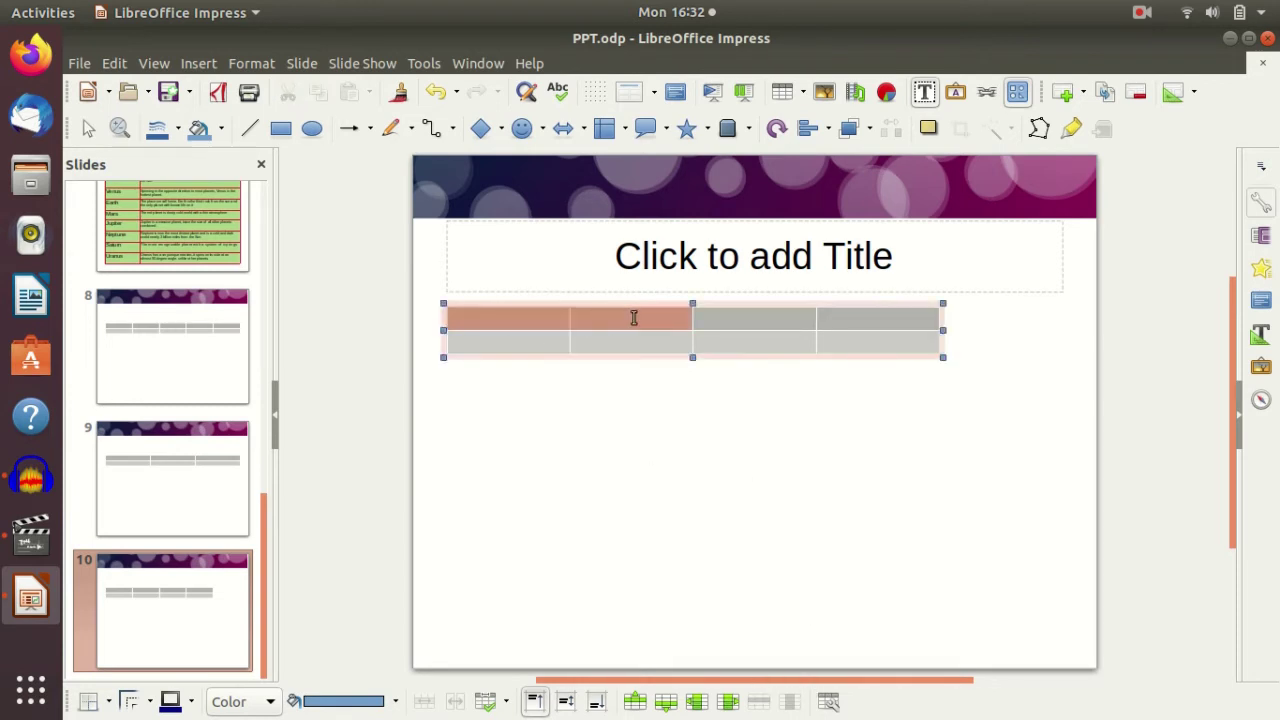
left_click(557, 318)
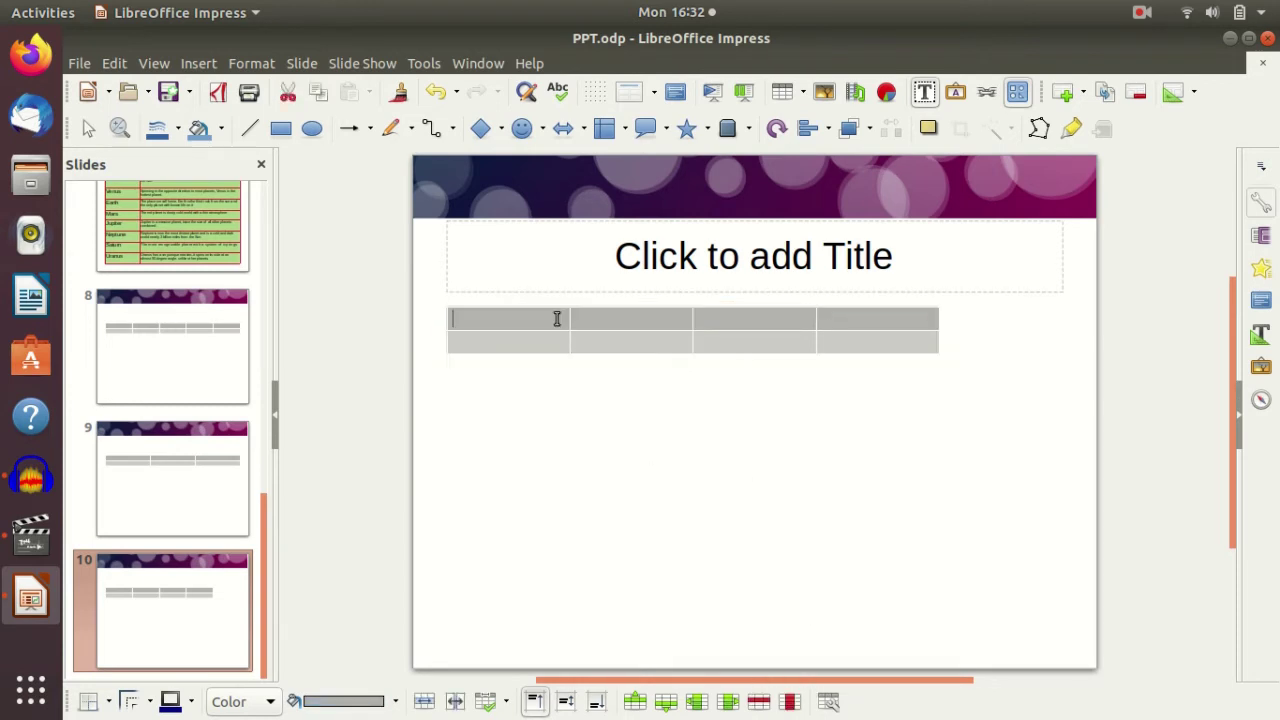
left_click(759, 704)
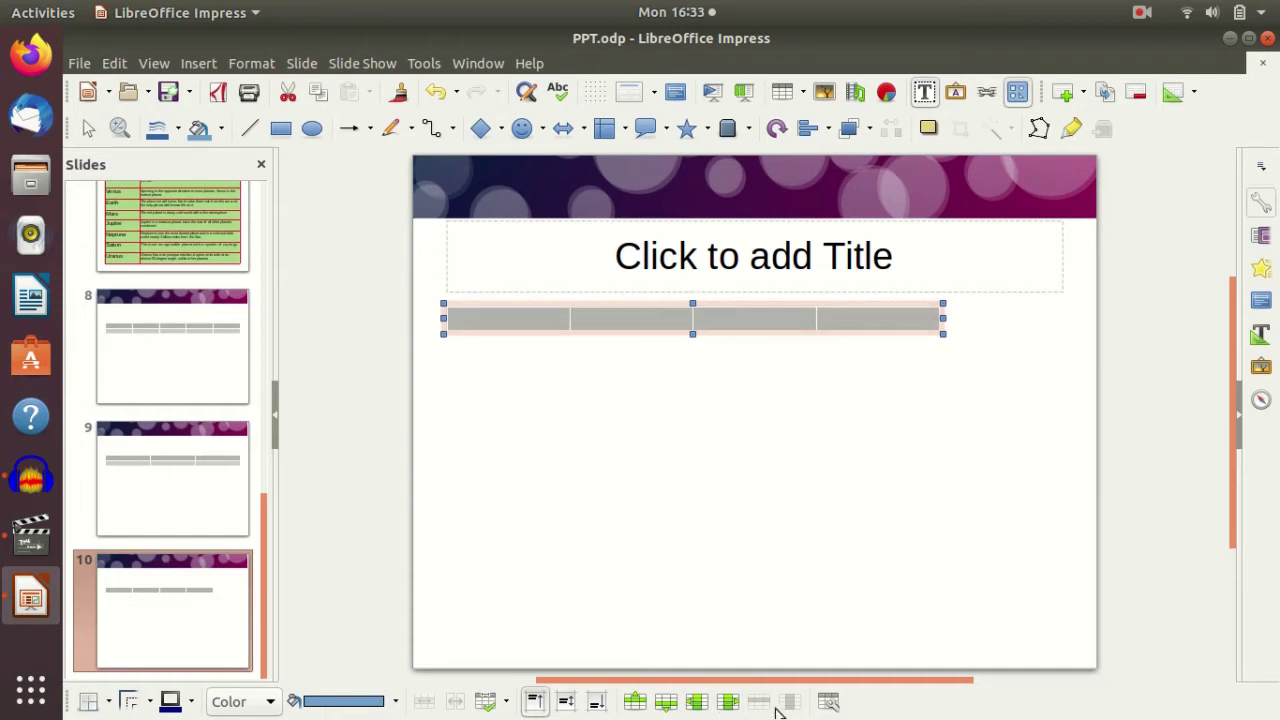
left_click(533, 318)
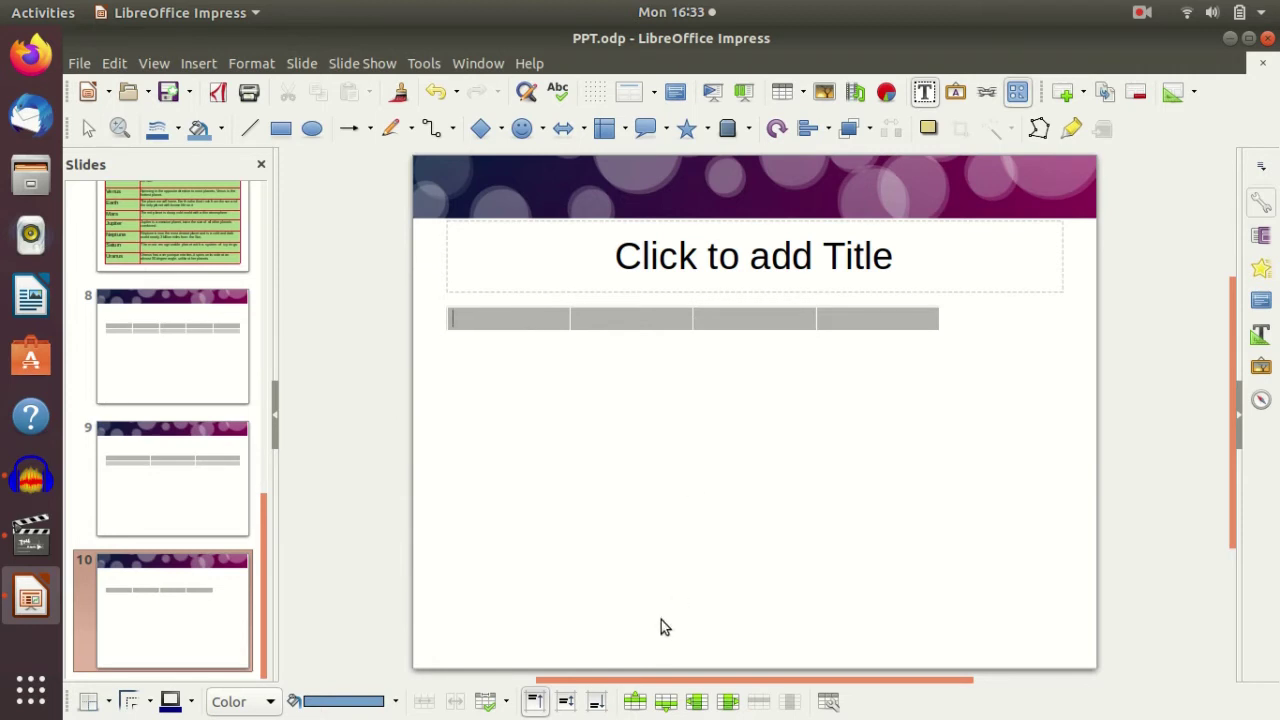
Add rows above and below, add two columns right, then remove the extra sixth column.
left_click(636, 703)
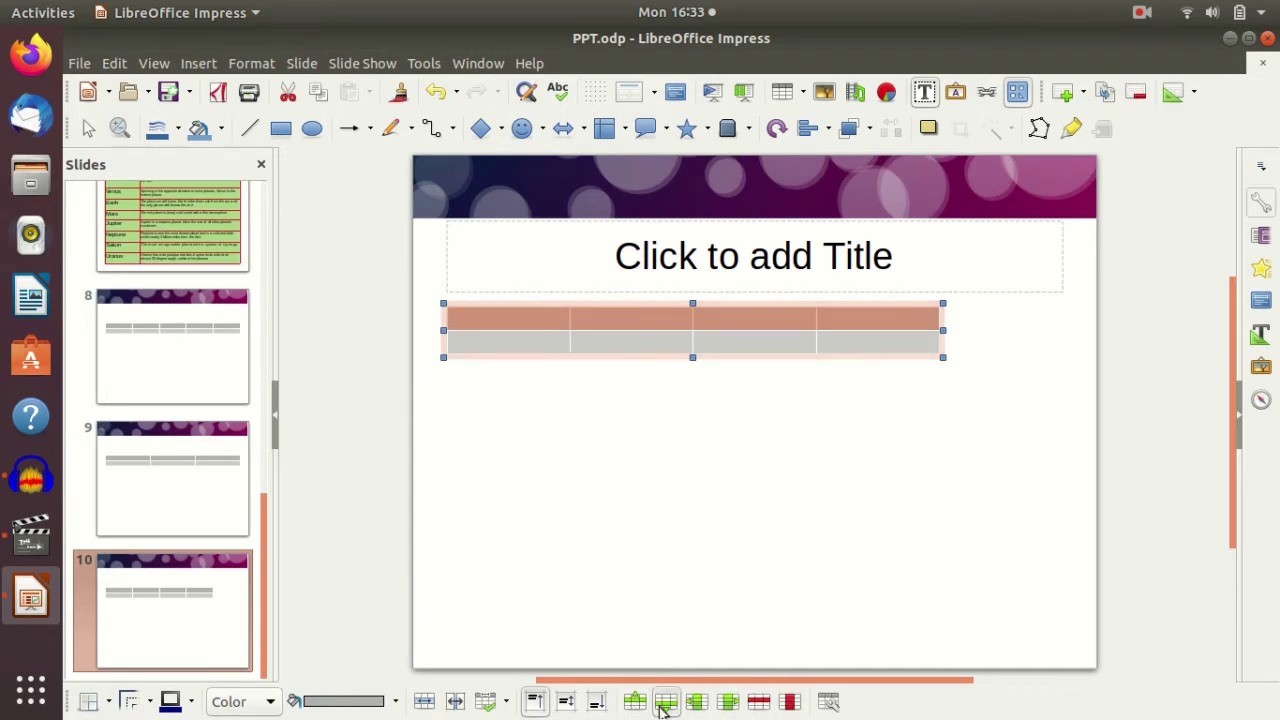
left_click(661, 705)
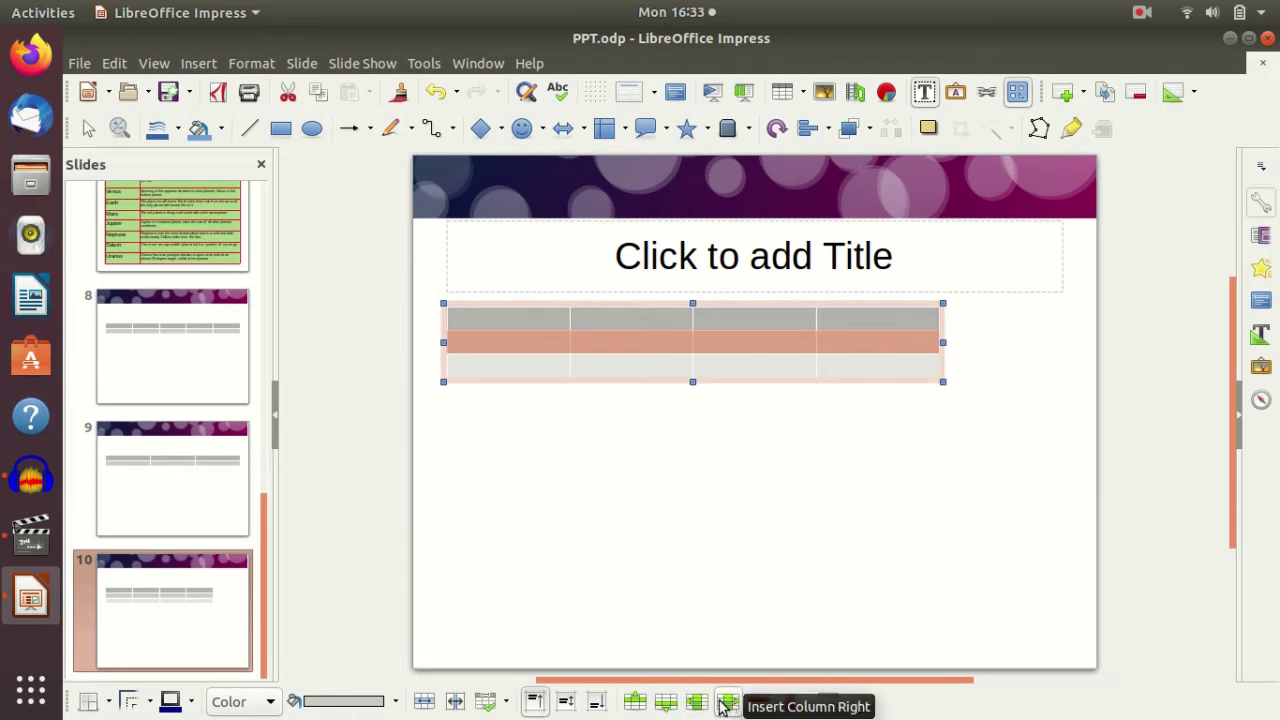
left_click(722, 705)
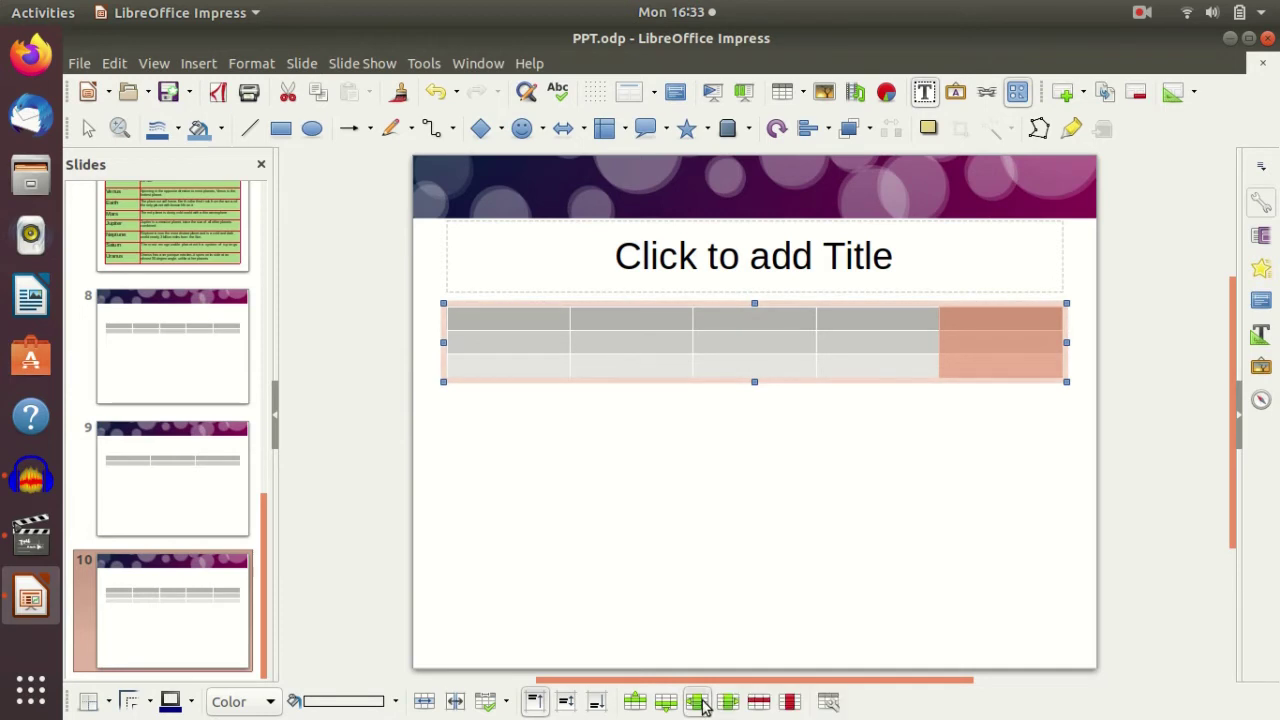
left_click(700, 704)
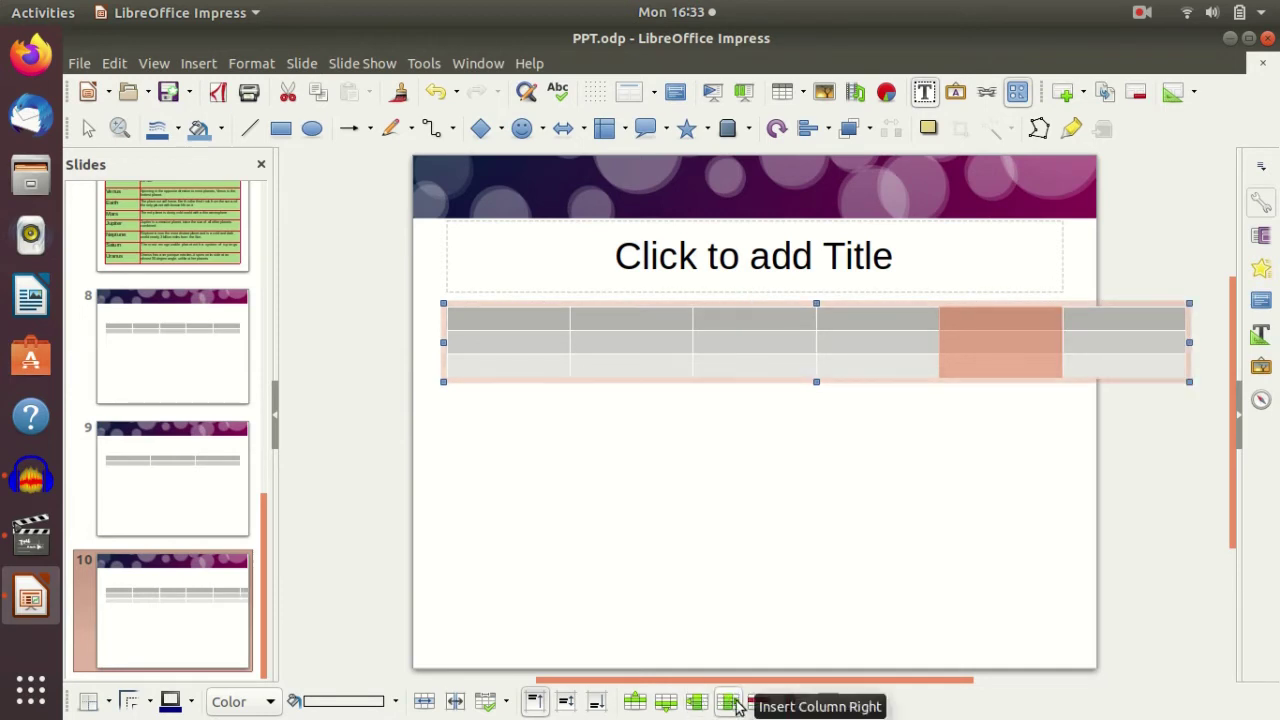
left_click(999, 322)
left_click(790, 703)
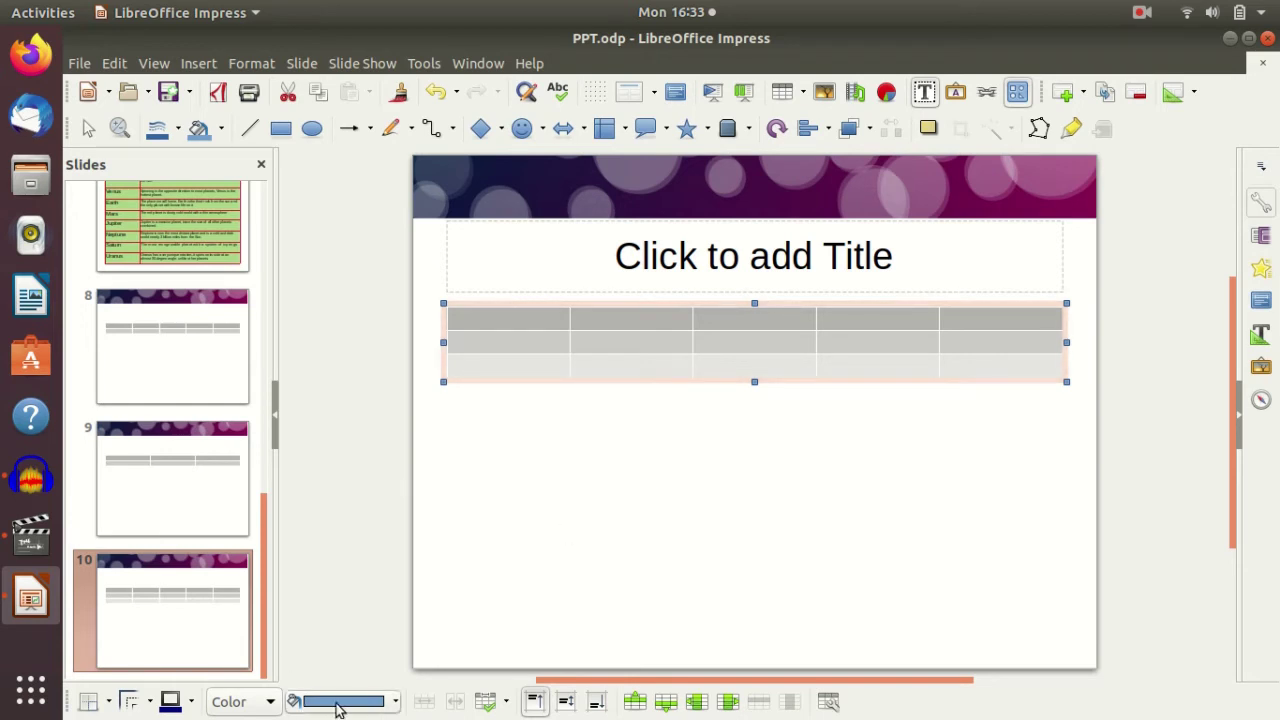
Fill all cells of the slide 10 table with red.
left_click(496, 580)
left_click(498, 328)
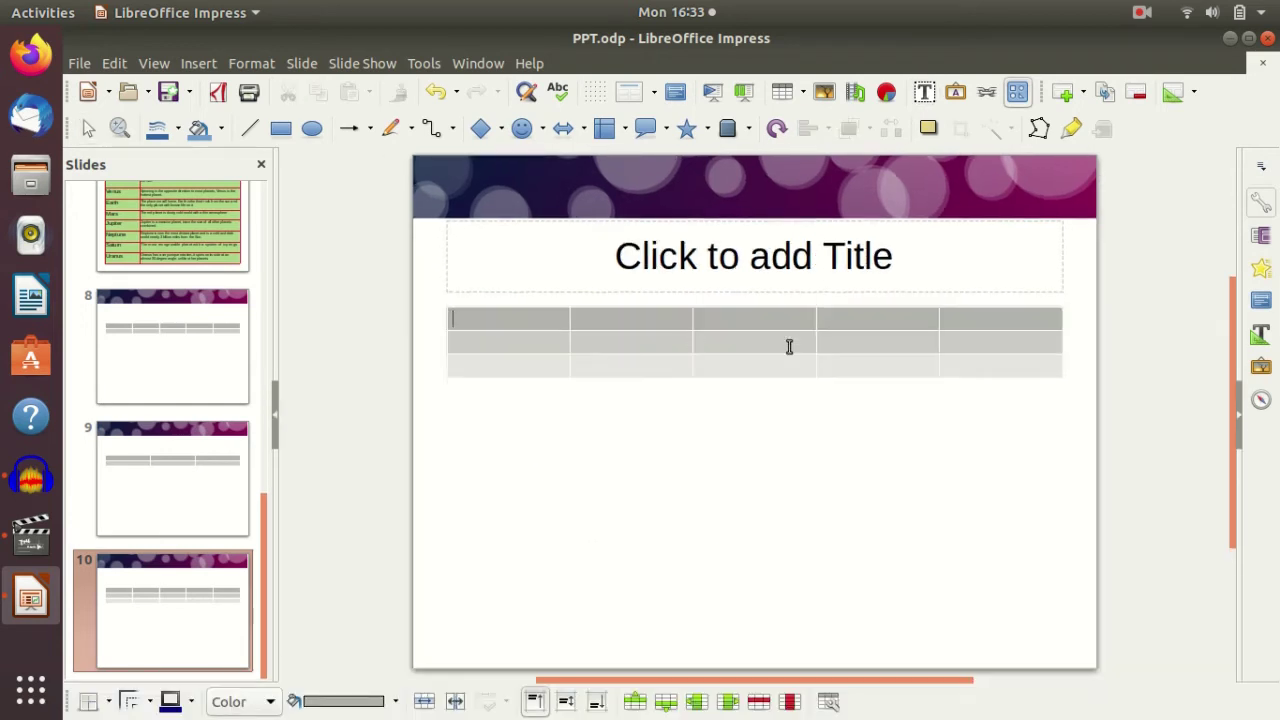
left_click_drag(536, 316, 1029, 365)
left_click(395, 702)
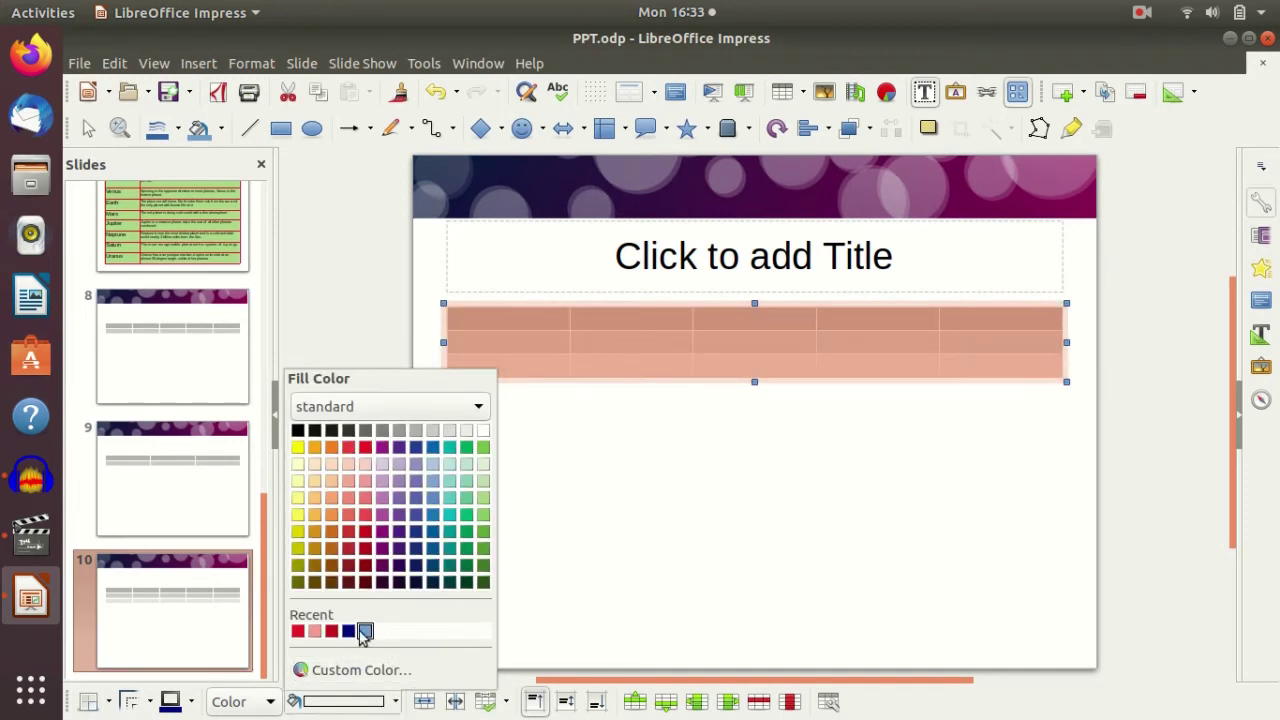
left_click(297, 631)
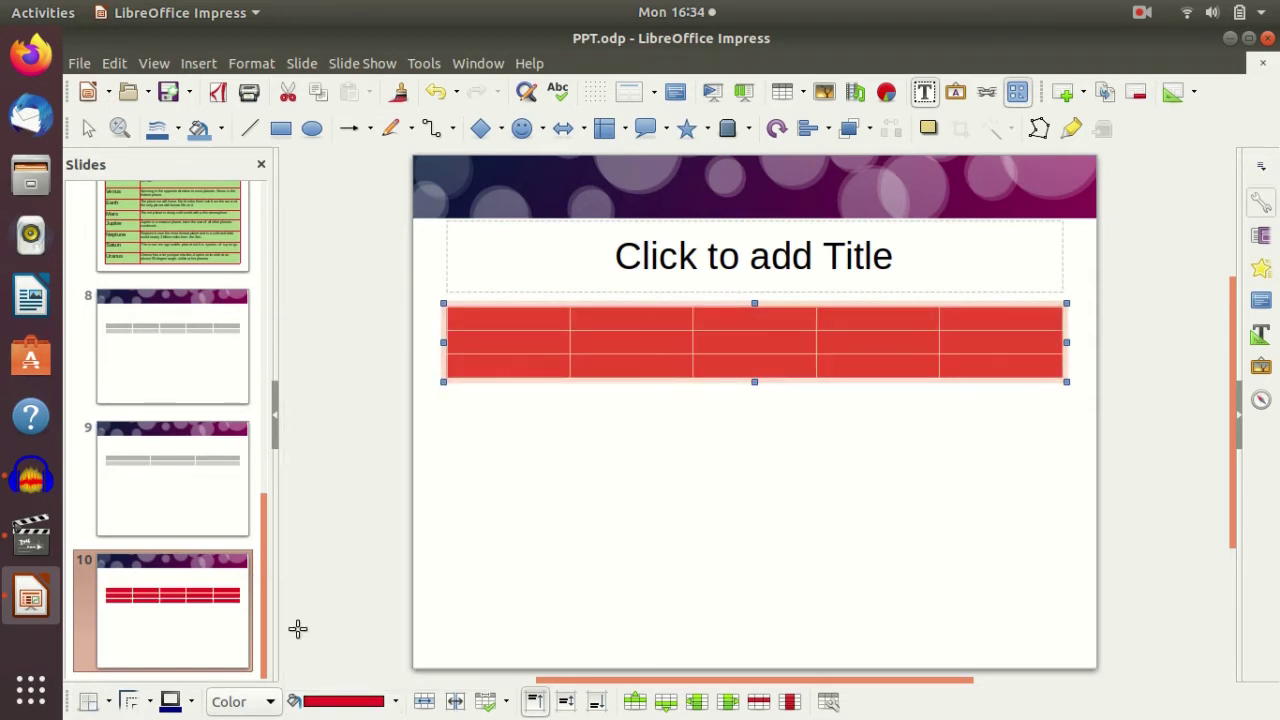
left_click(700, 417)
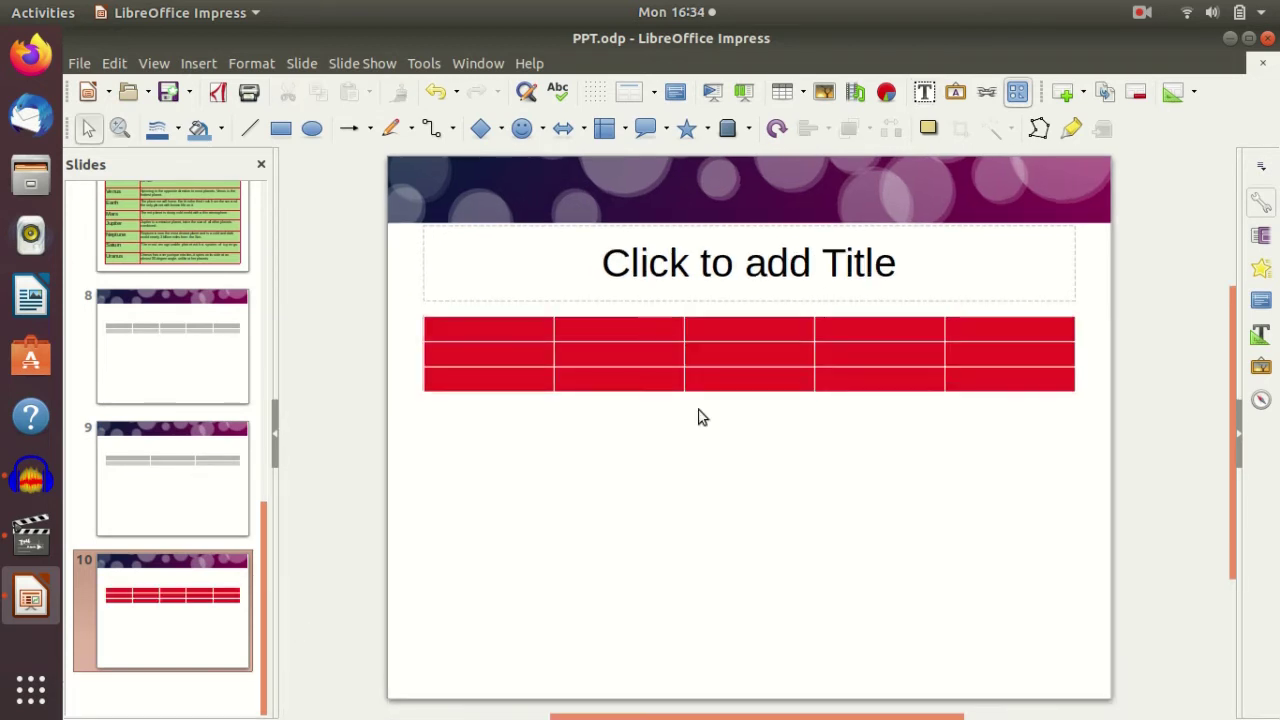
Change the fill of every table cell to light green and reselect the cells.
left_click(536, 332)
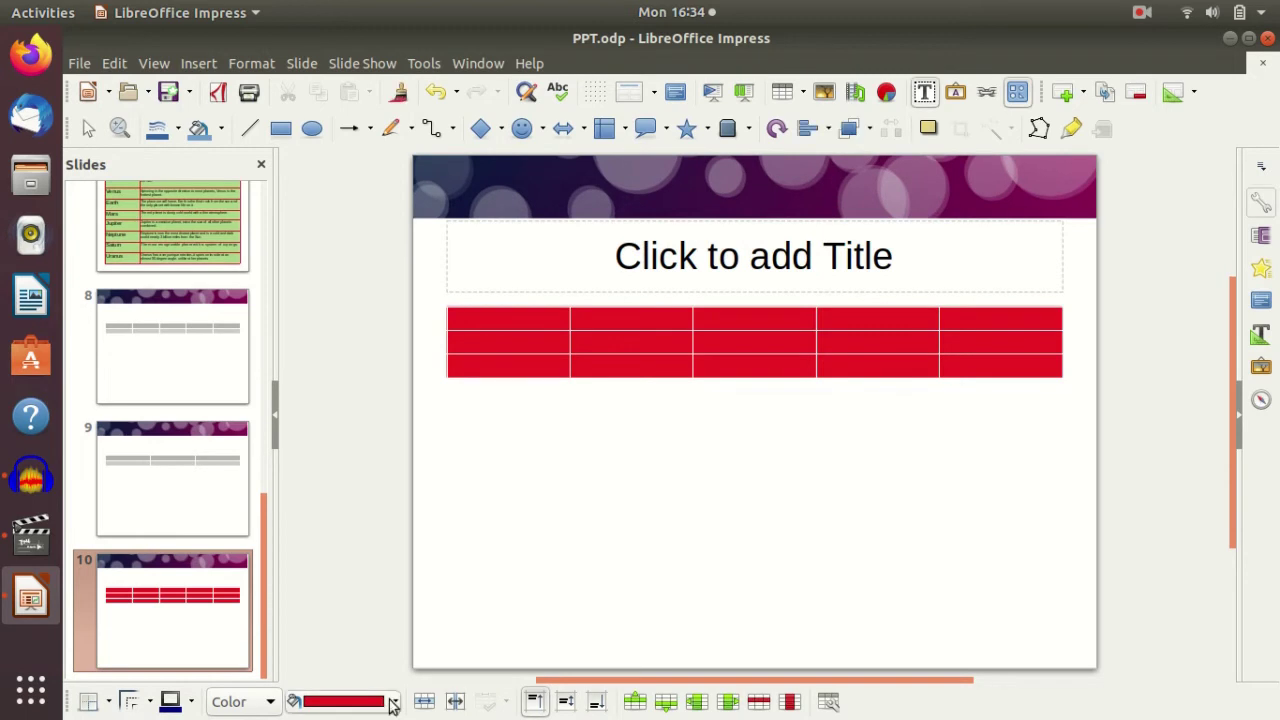
left_click_drag(554, 314, 1050, 370)
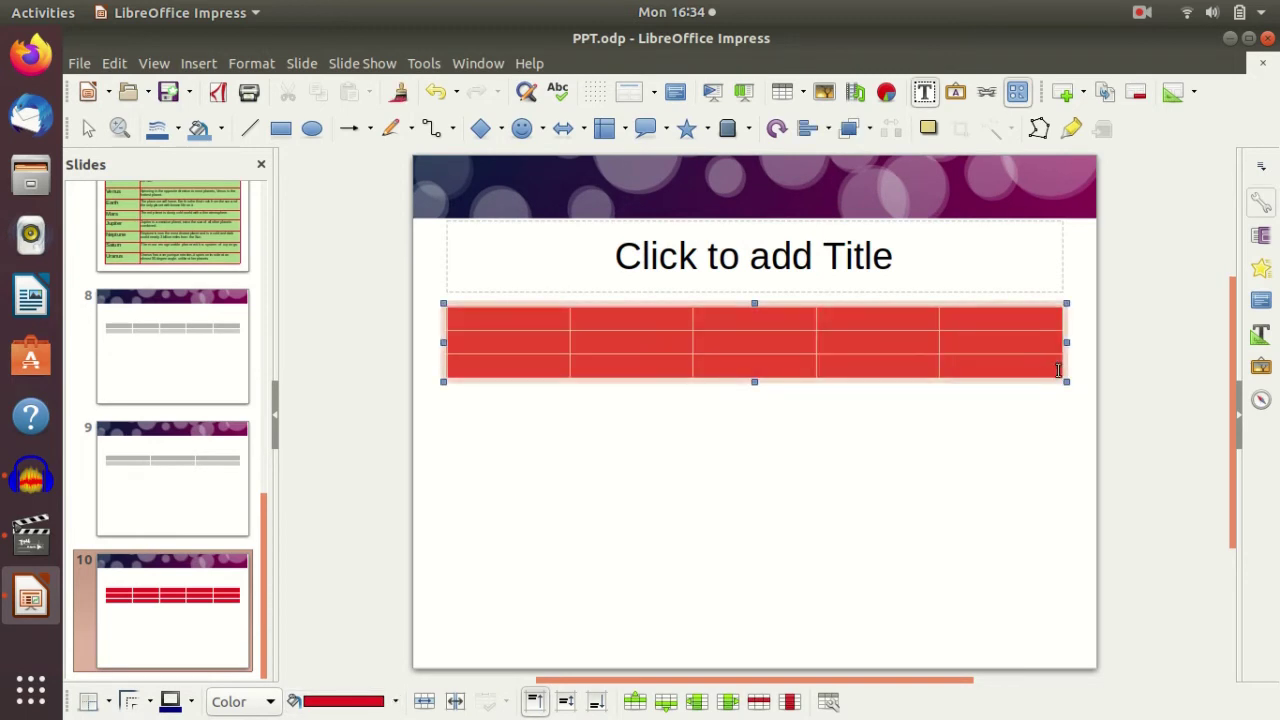
left_click(391, 705)
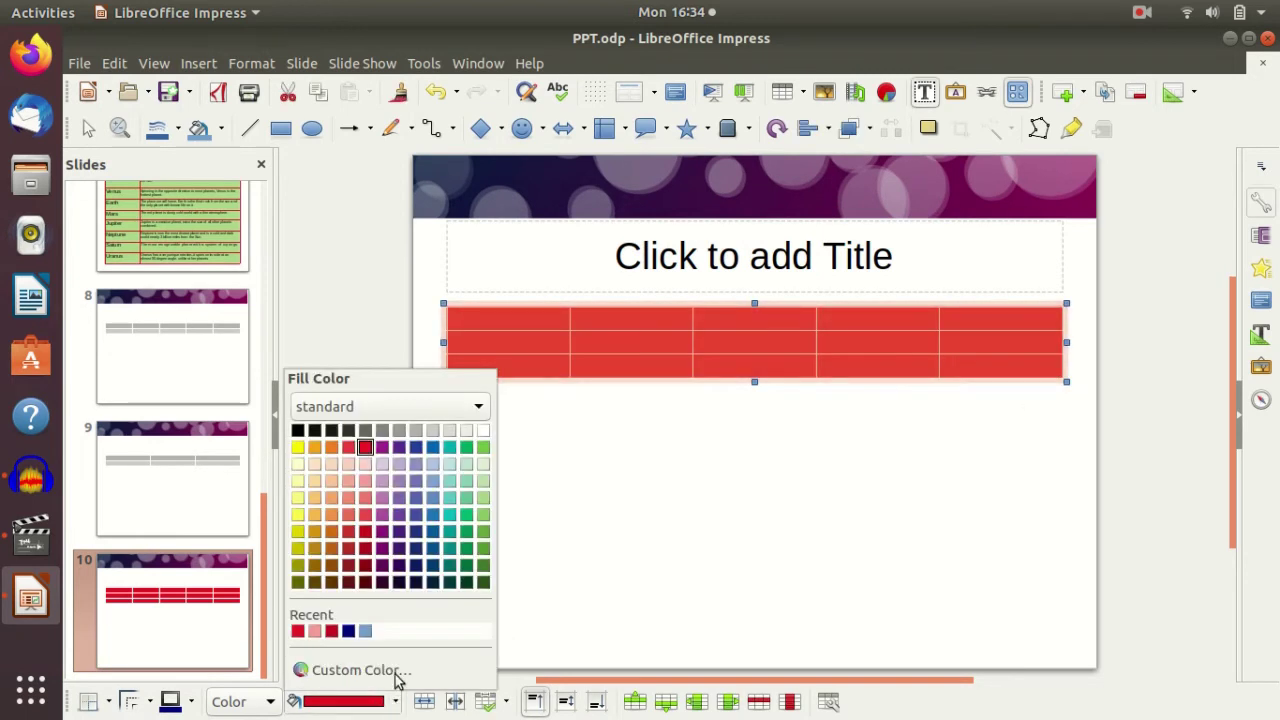
left_click(481, 498)
left_click(609, 489)
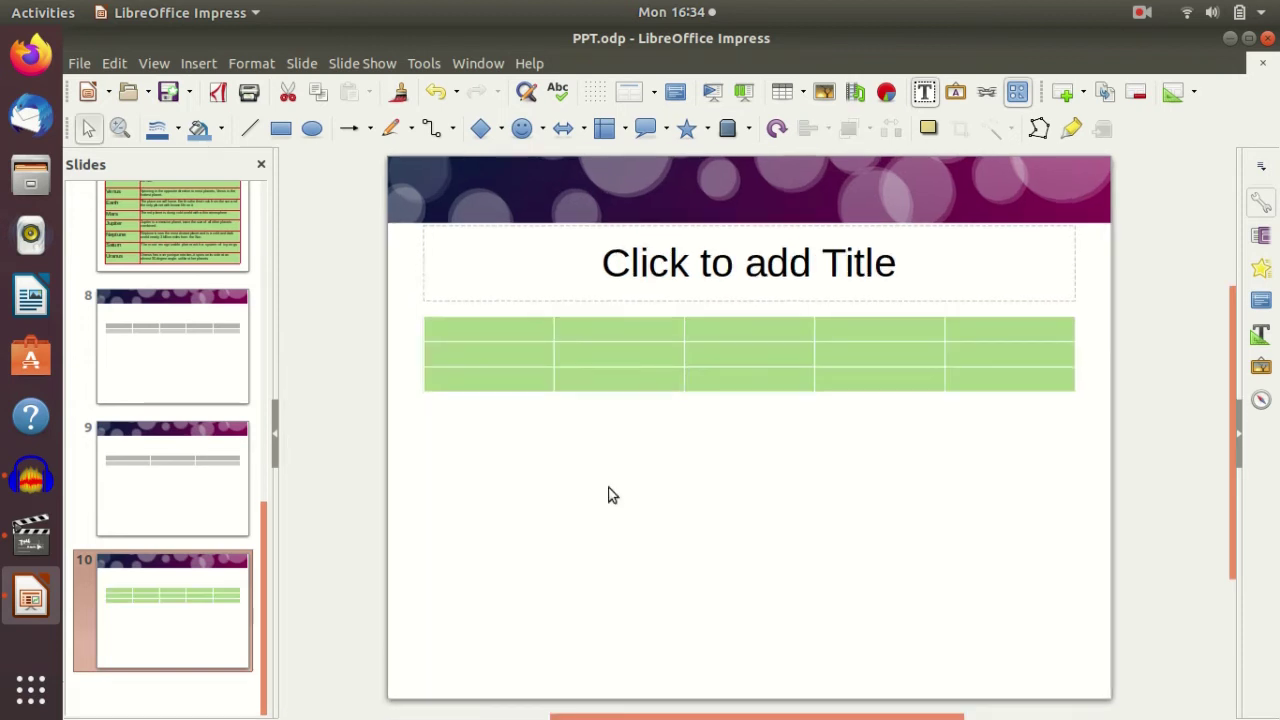
left_click(481, 333)
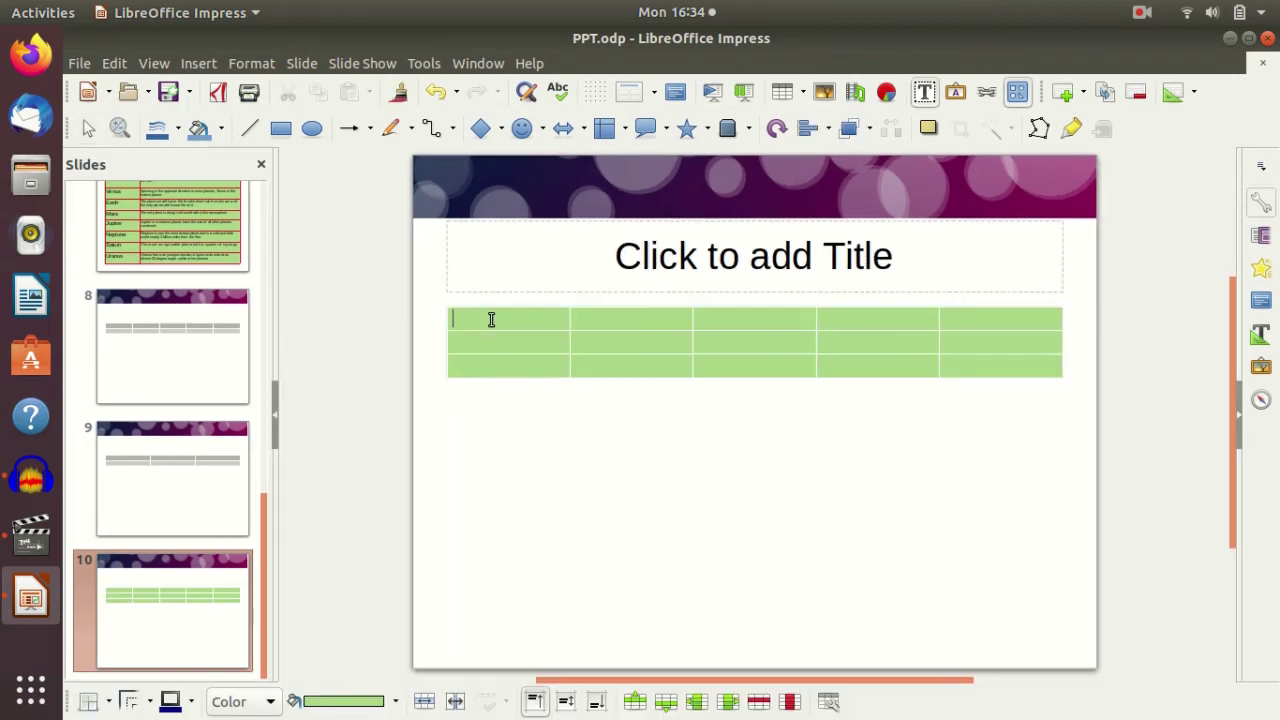
left_click_drag(498, 316, 985, 370)
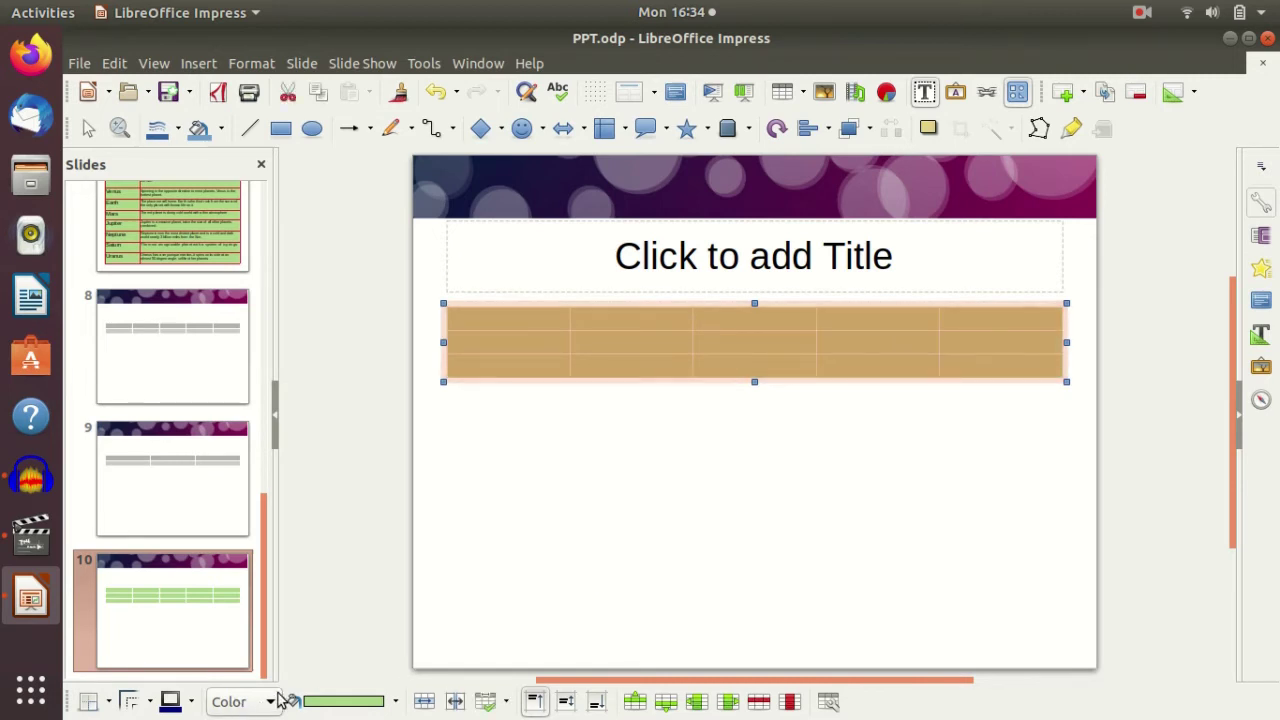
Give the table red cell borders, then view slide 7's planets table.
left_click(191, 702)
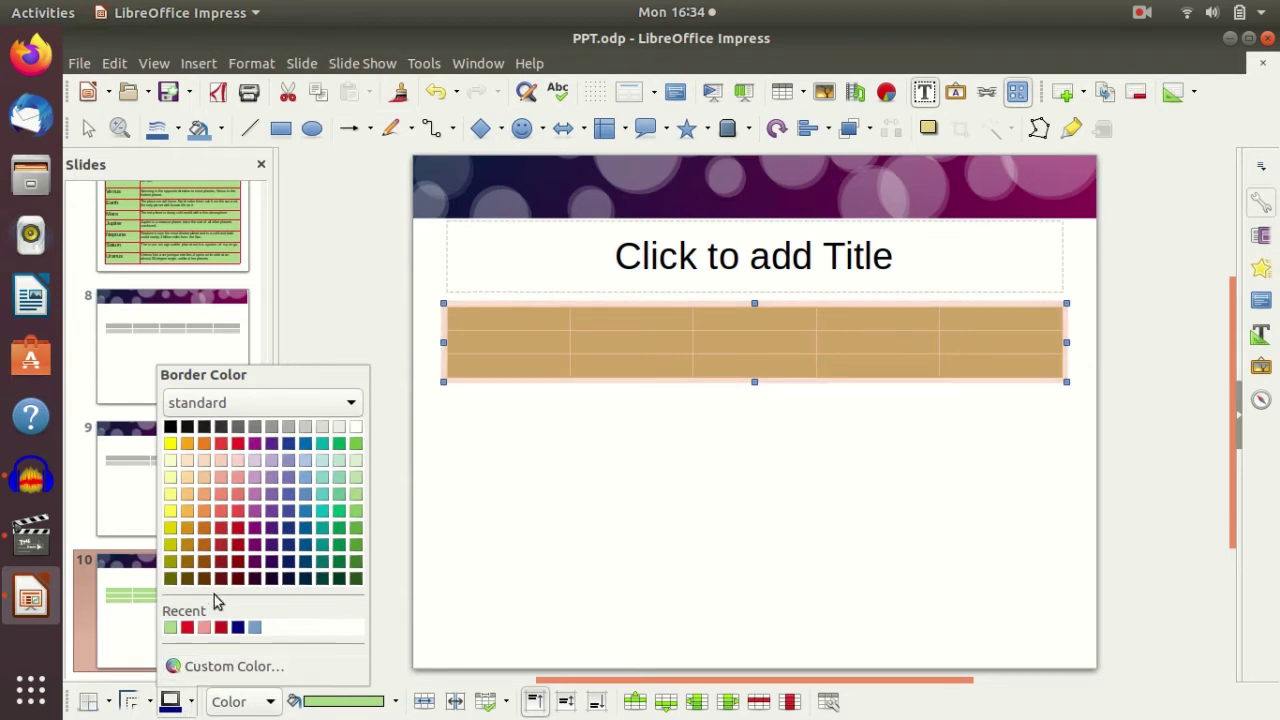
left_click(237, 443)
left_click(703, 489)
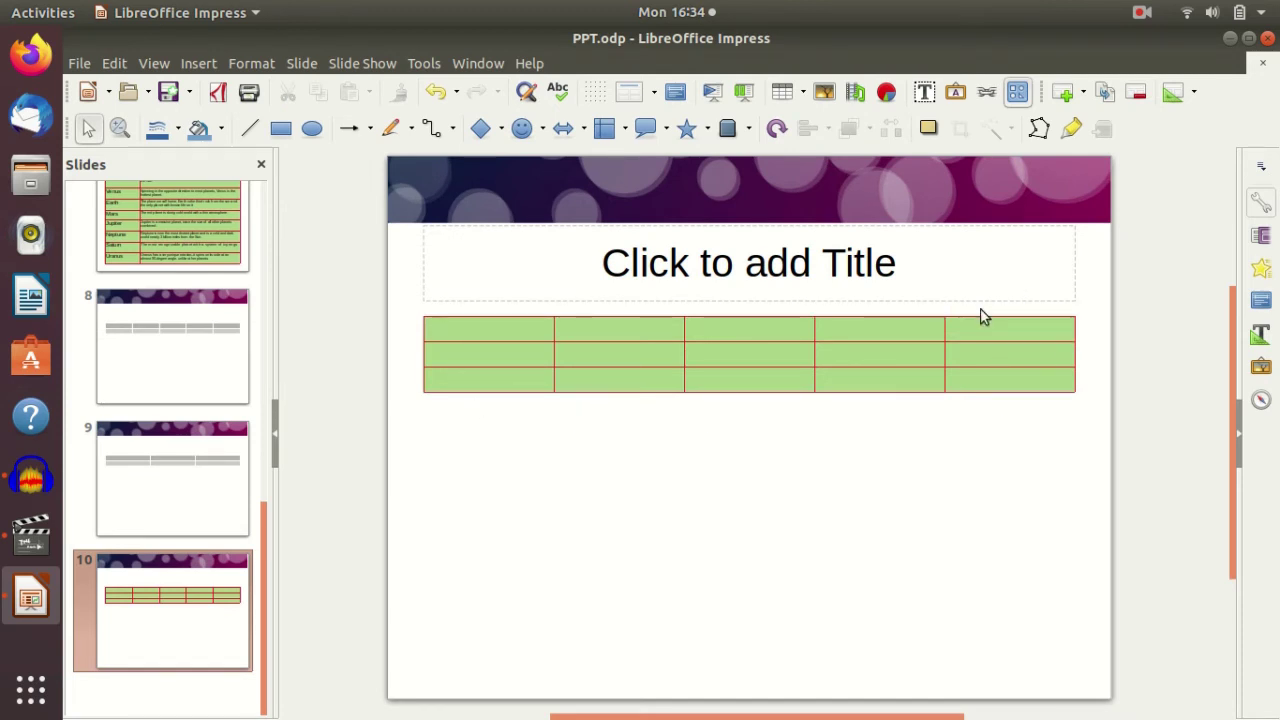
left_click(549, 329)
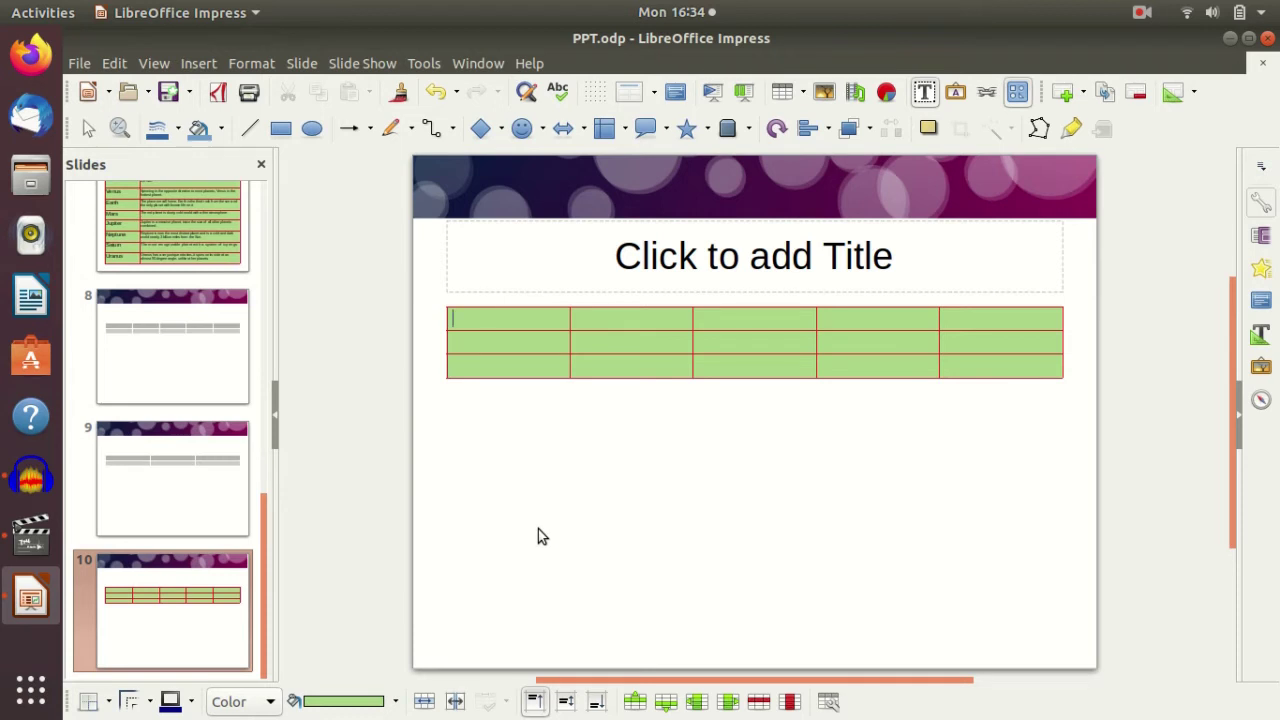
left_click(172, 238)
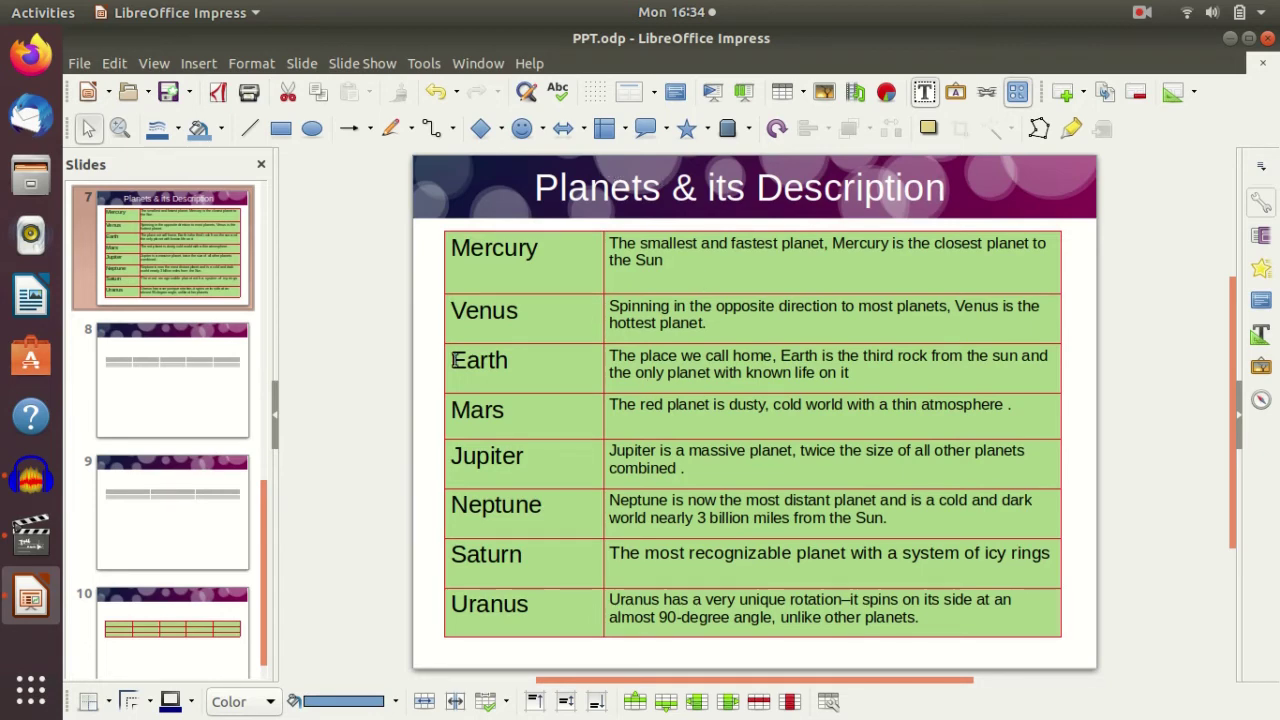
On slide 10, dismiss the network login popup and type 'Me' (Mercury) in the first cell.
left_click(238, 620)
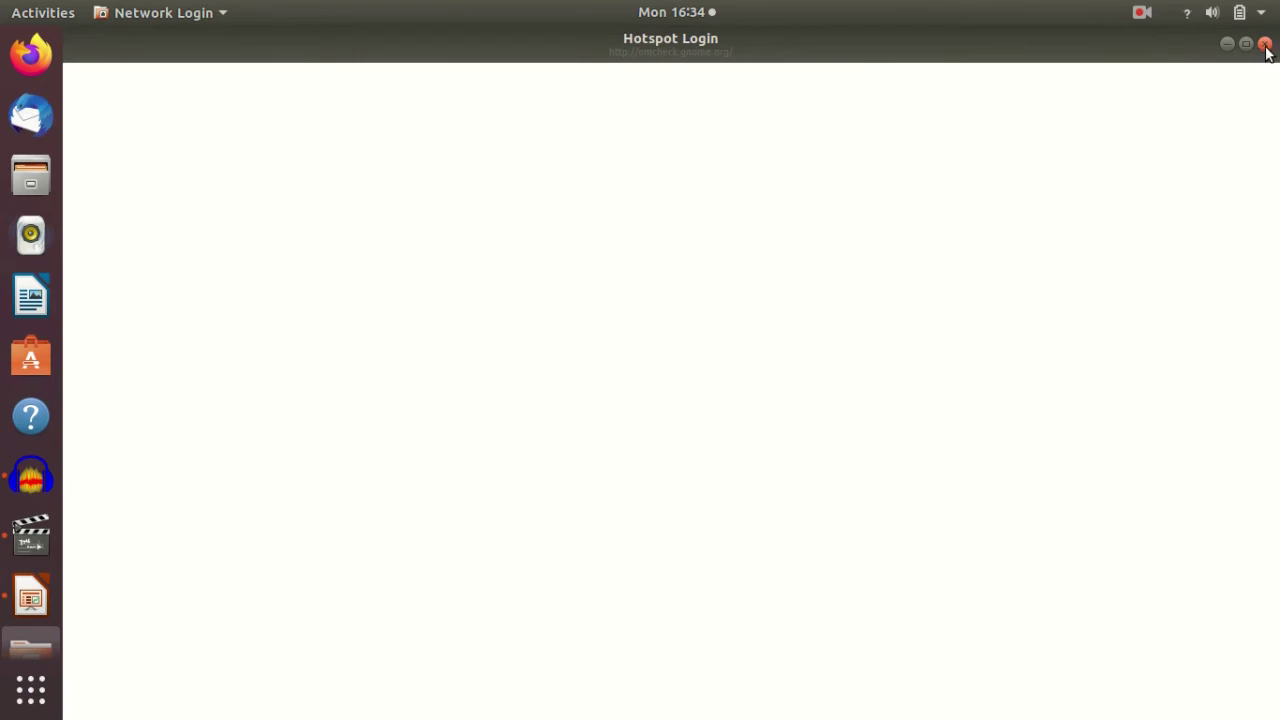
left_click(1265, 44)
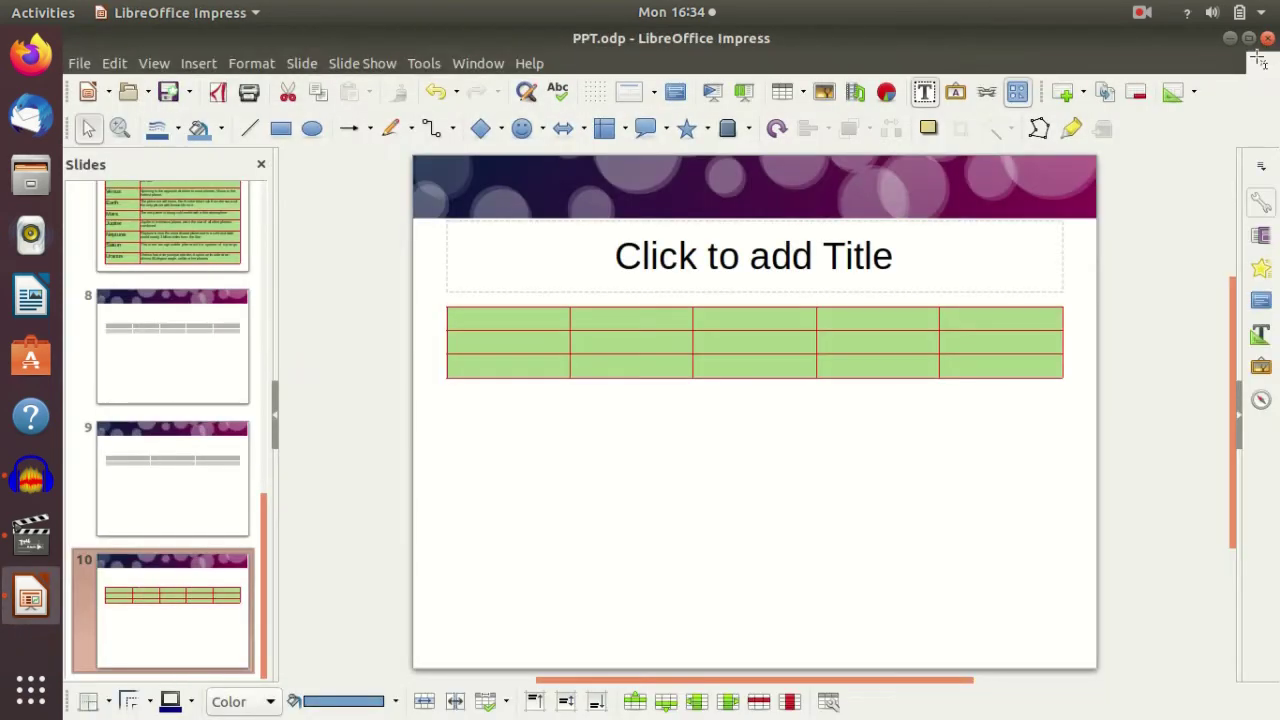
left_click(536, 315)
type("Mercury")
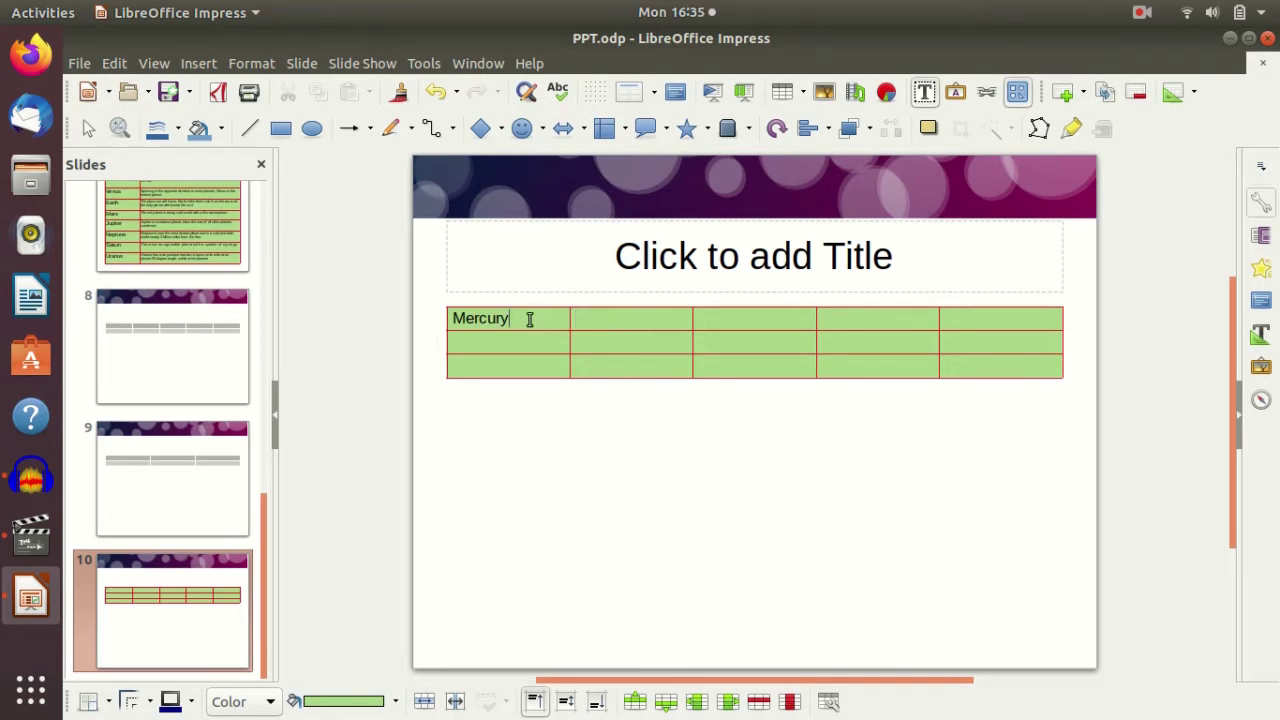
Open the Properties sidebar beside slide 10 and return to the Mercury cell.
left_click(1261, 203)
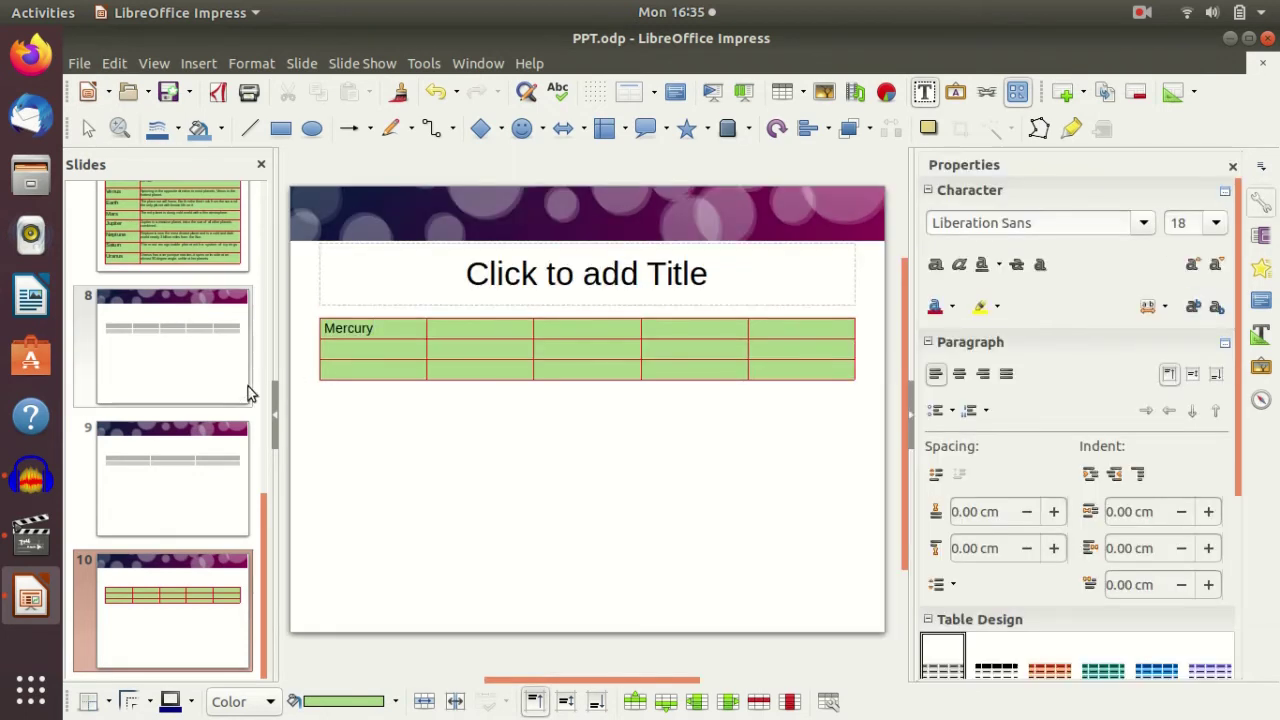
left_click(1215, 223)
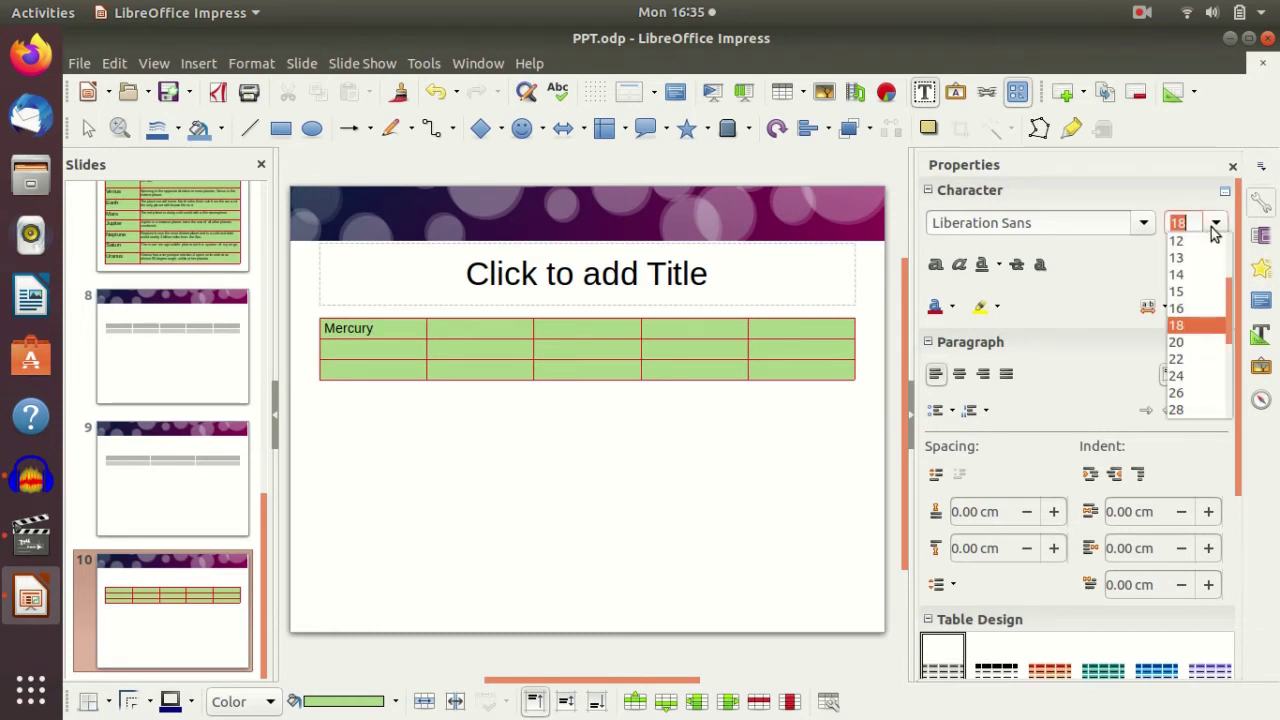
left_click(945, 308)
left_click(1142, 224)
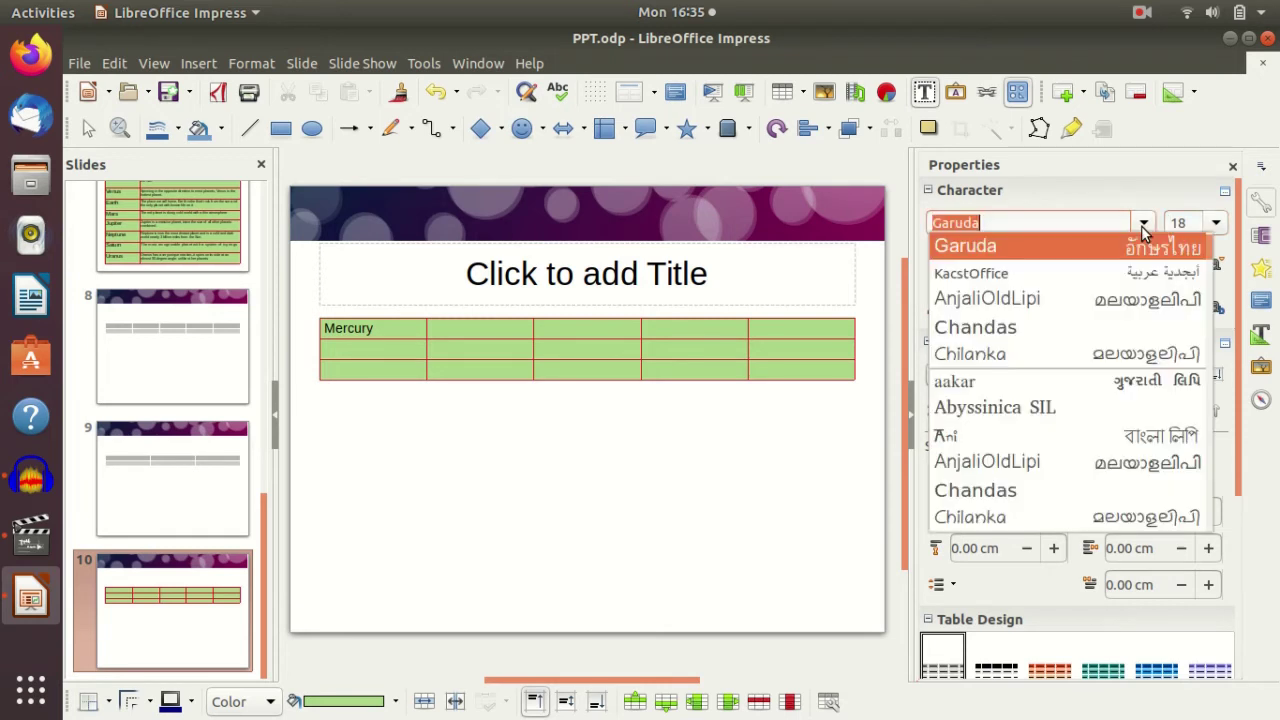
left_click(400, 534)
left_click(394, 327)
Make the word Mercury 24 pt using the Character panel's font size list.
left_click_drag(394, 327, 318, 332)
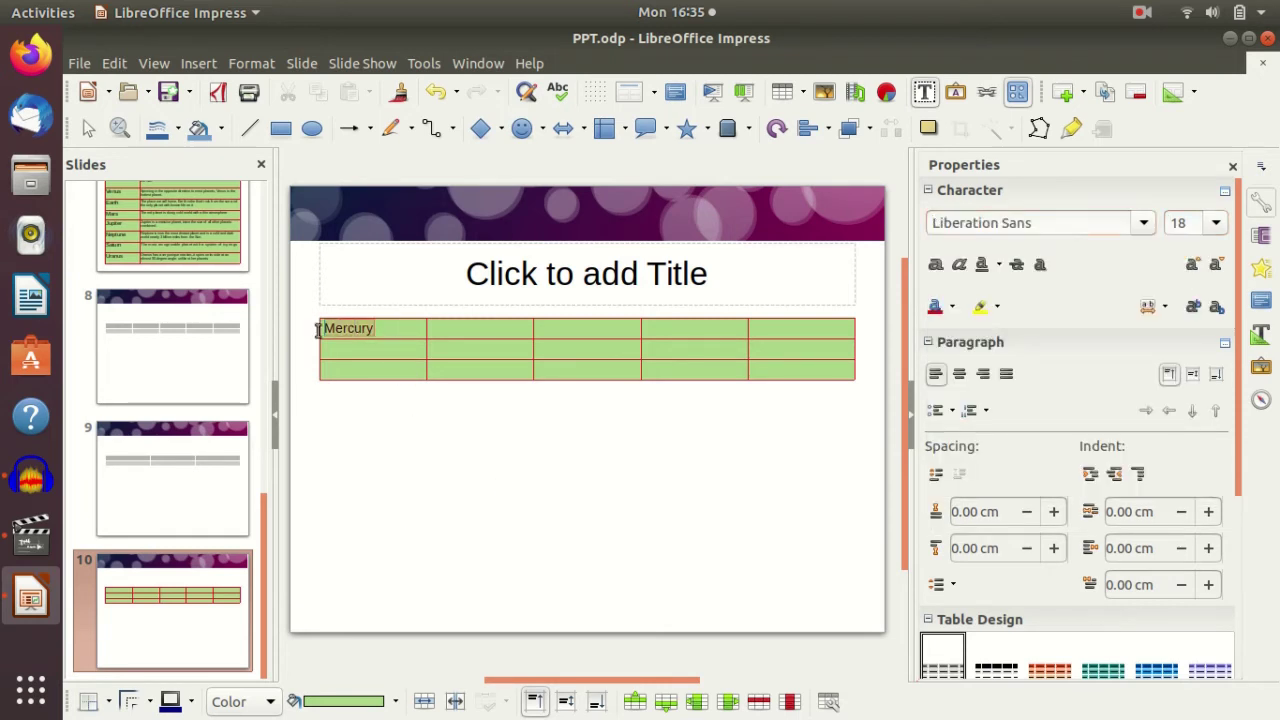
left_click(1216, 223)
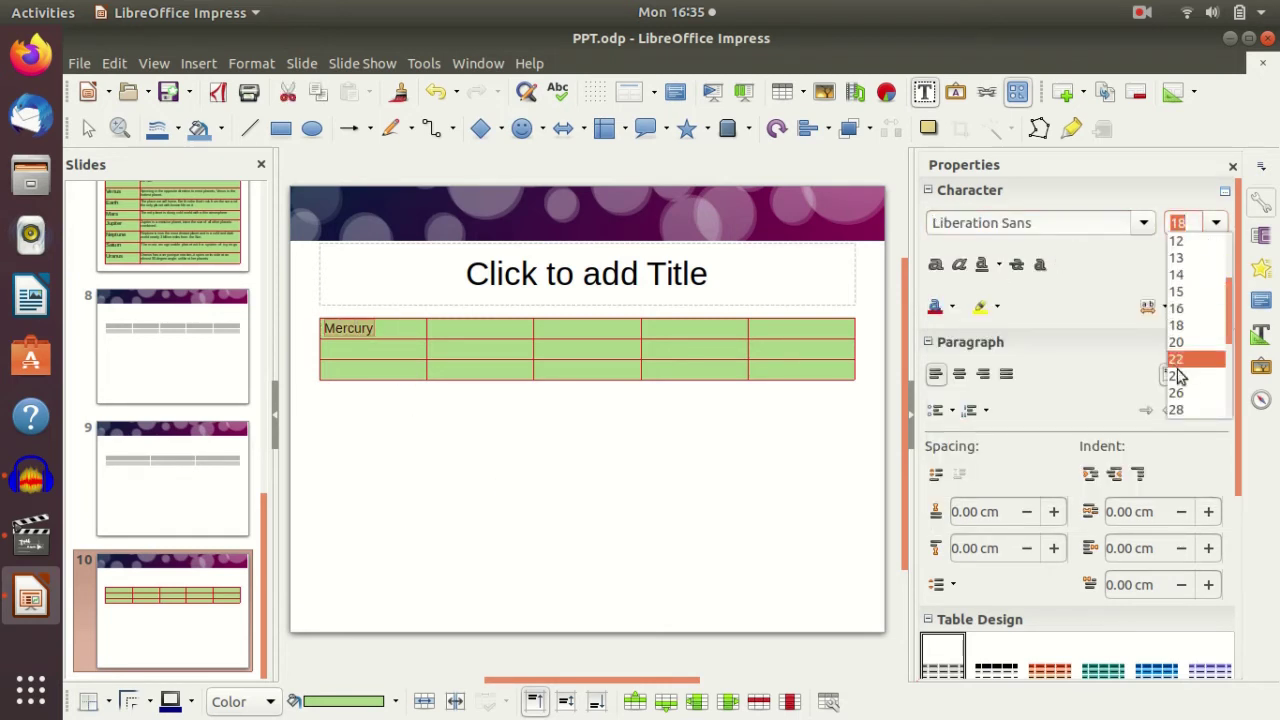
left_click(1170, 378)
left_click(542, 460)
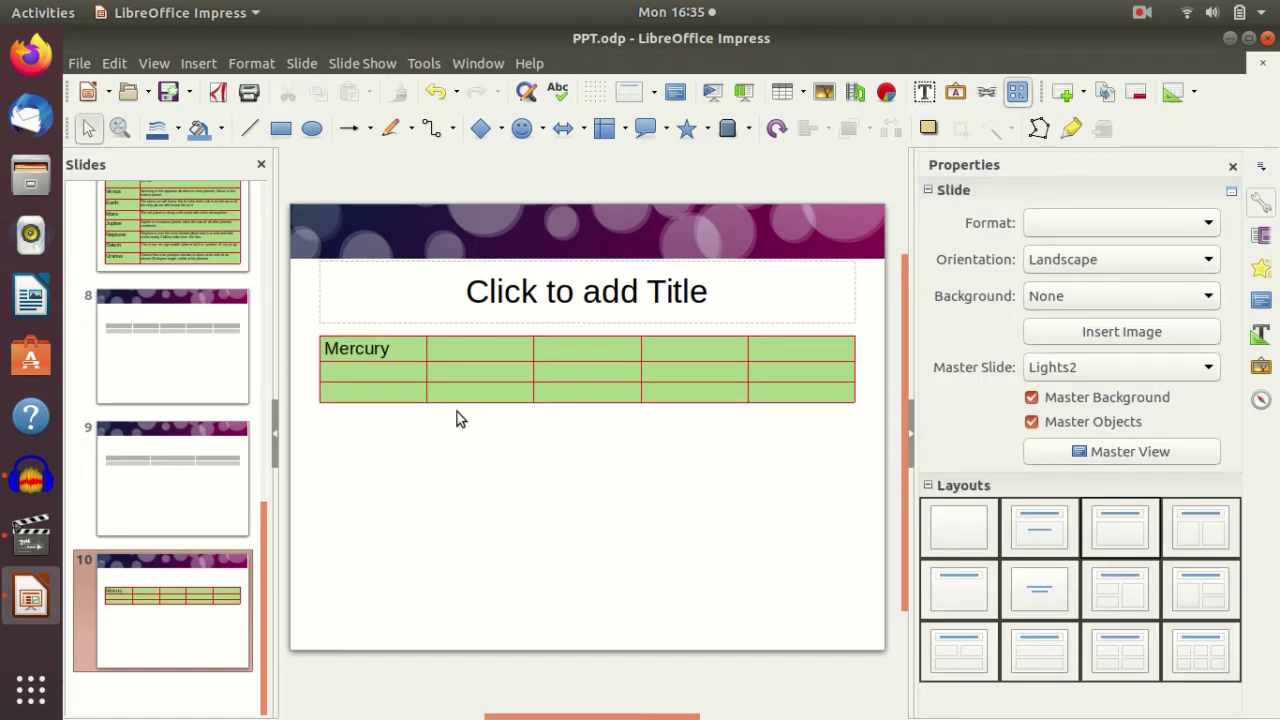
left_click(402, 349)
left_click(465, 348)
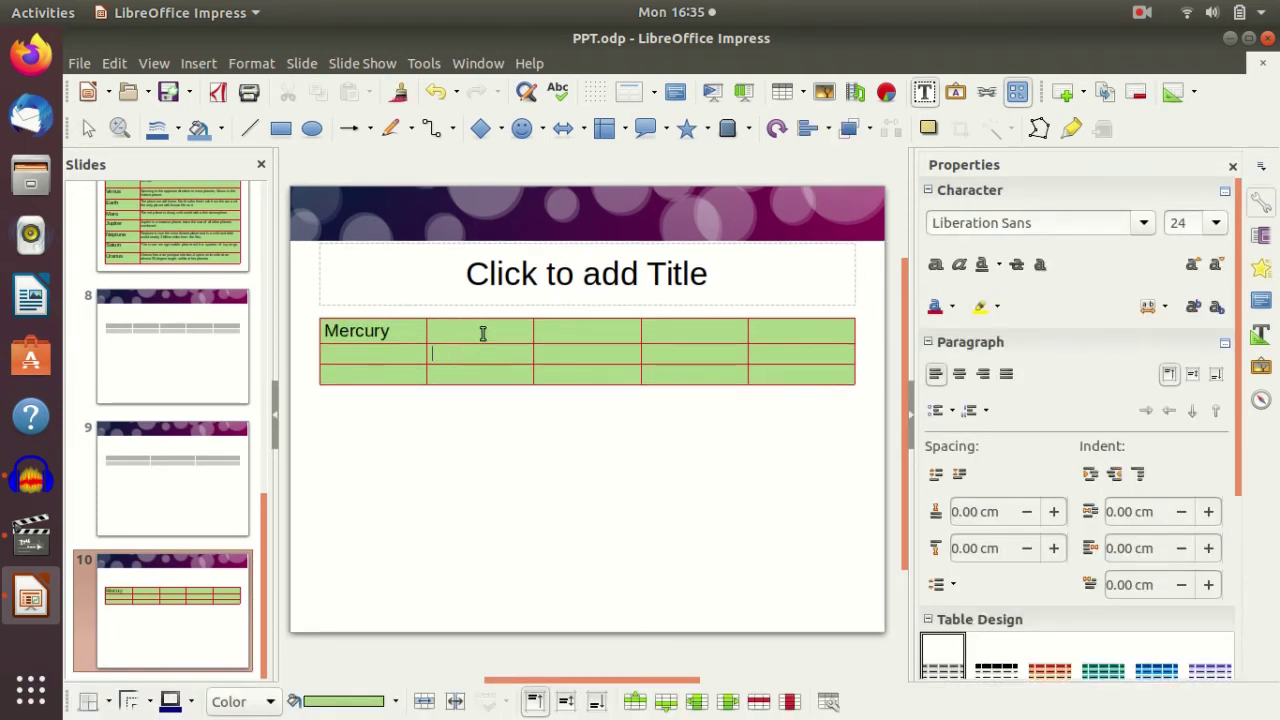
left_click(483, 333)
Merge the first two top-row cells, and merge the third column's two lower cells.
left_click_drag(396, 331, 440, 331)
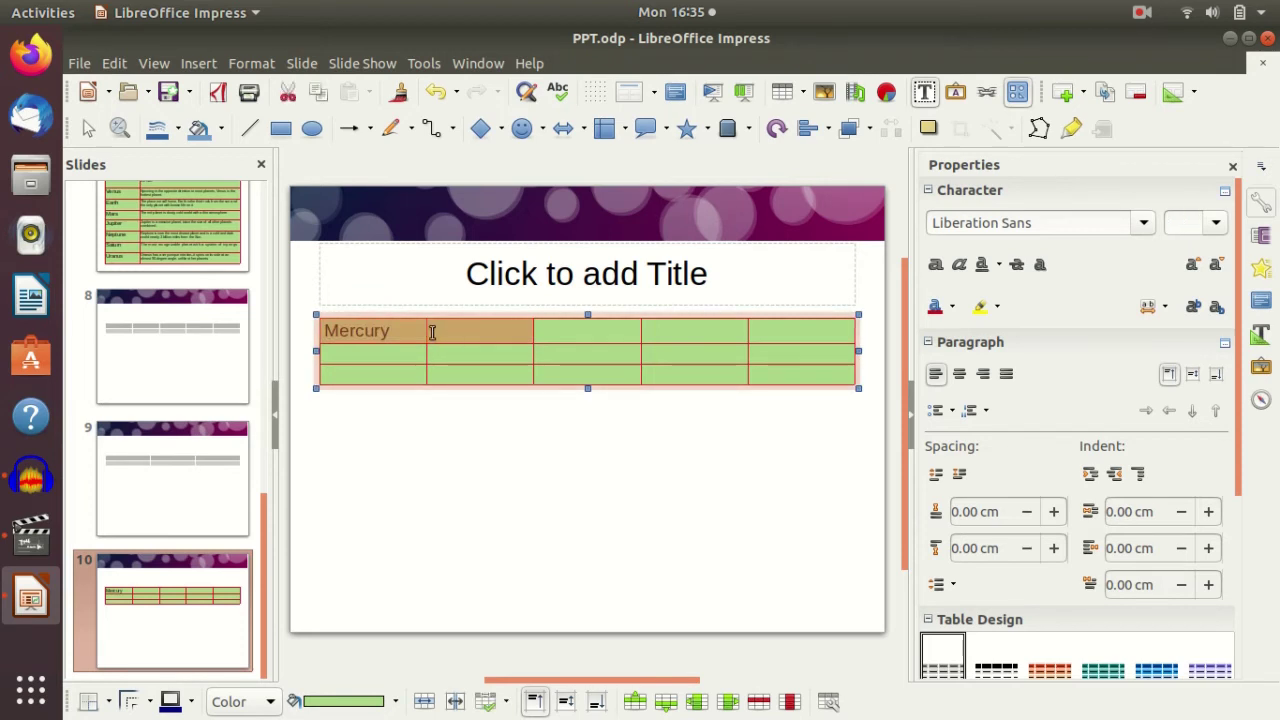
left_click(427, 702)
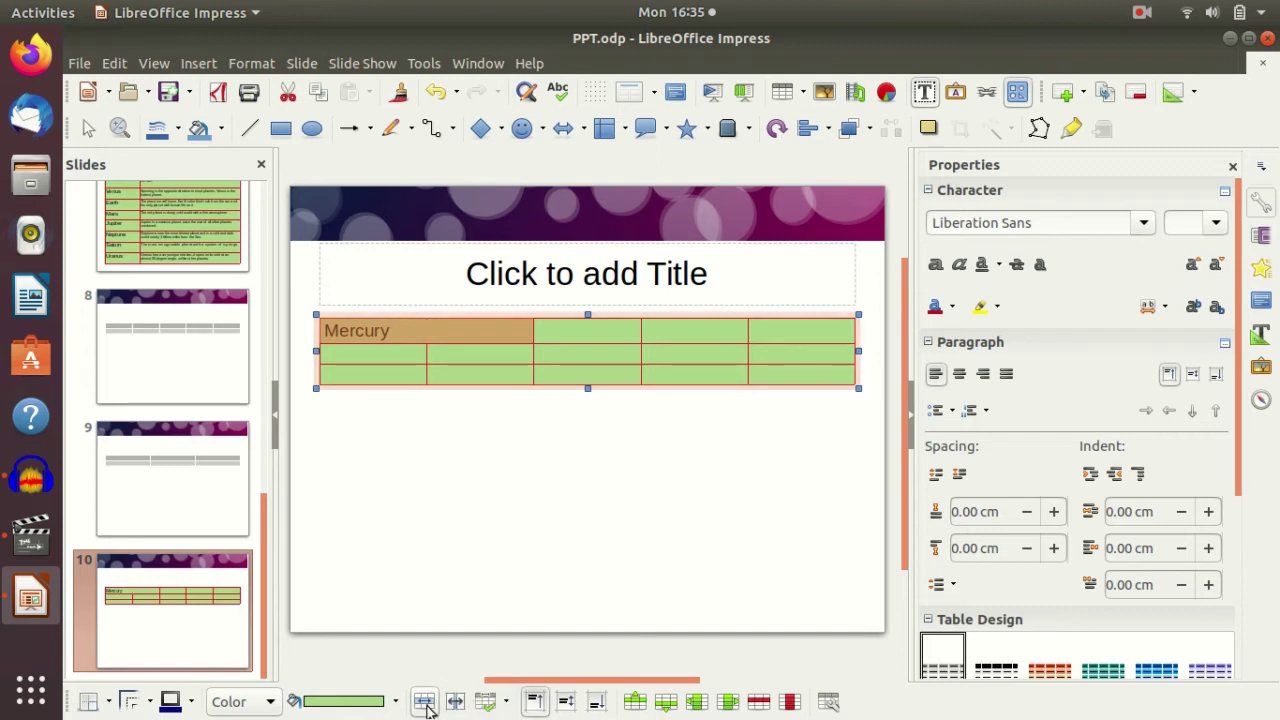
left_click(390, 527)
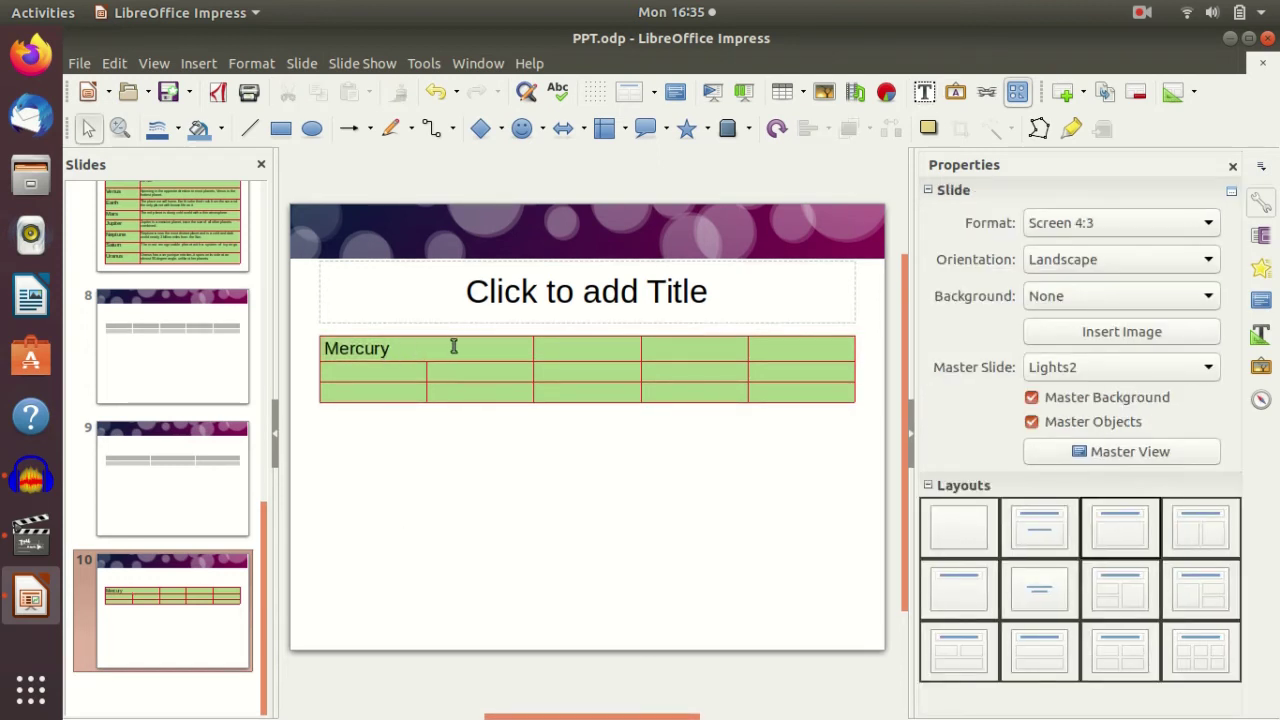
left_click(368, 373)
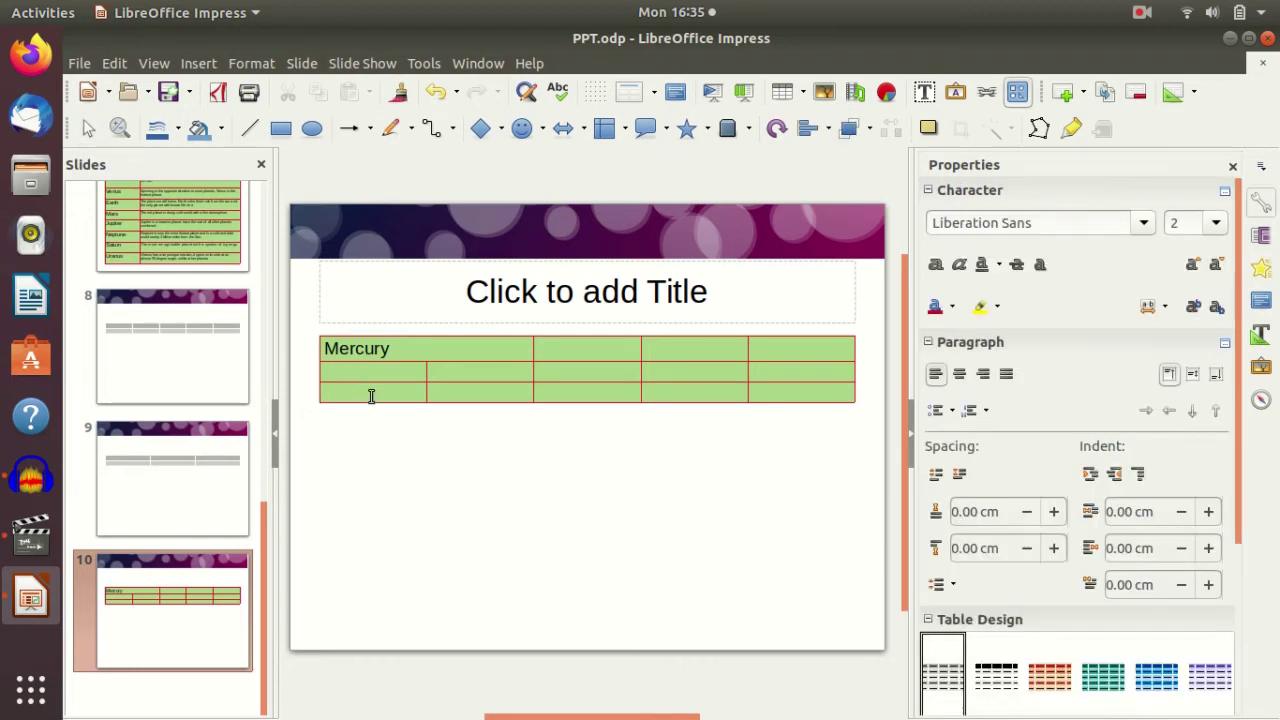
left_click(371, 396)
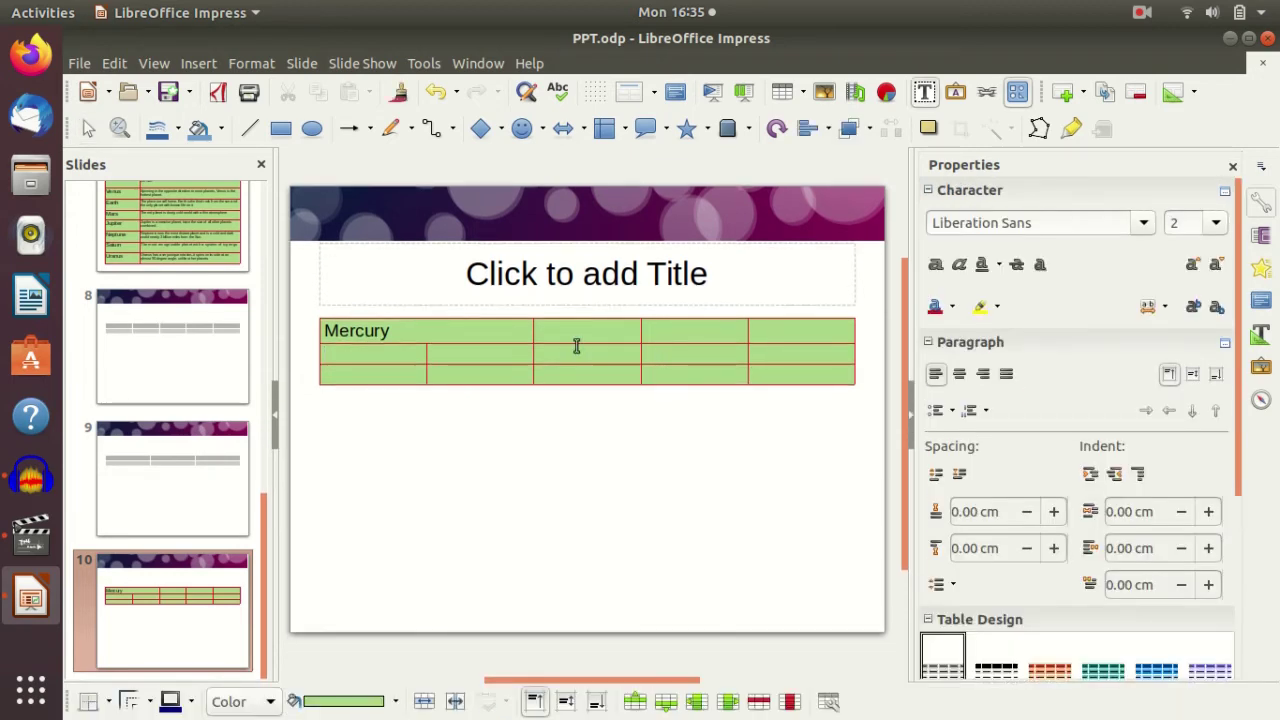
left_click_drag(581, 360, 583, 372)
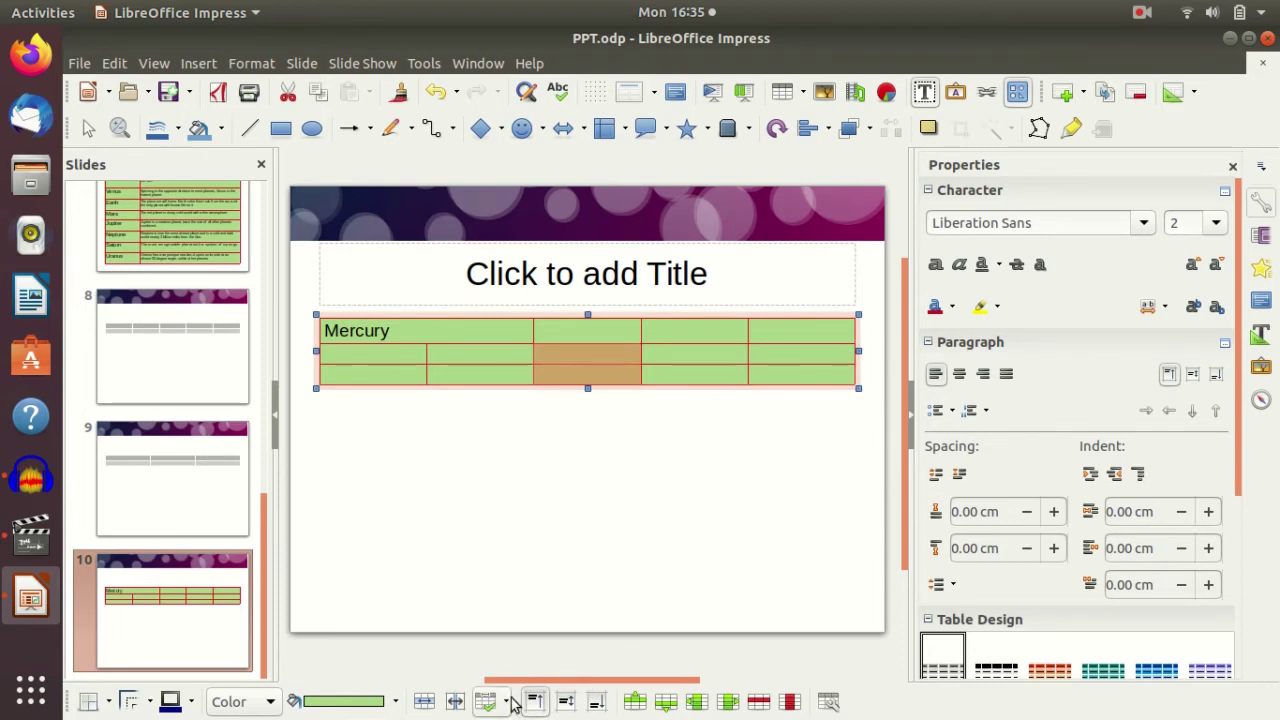
left_click(445, 704)
left_click(594, 426)
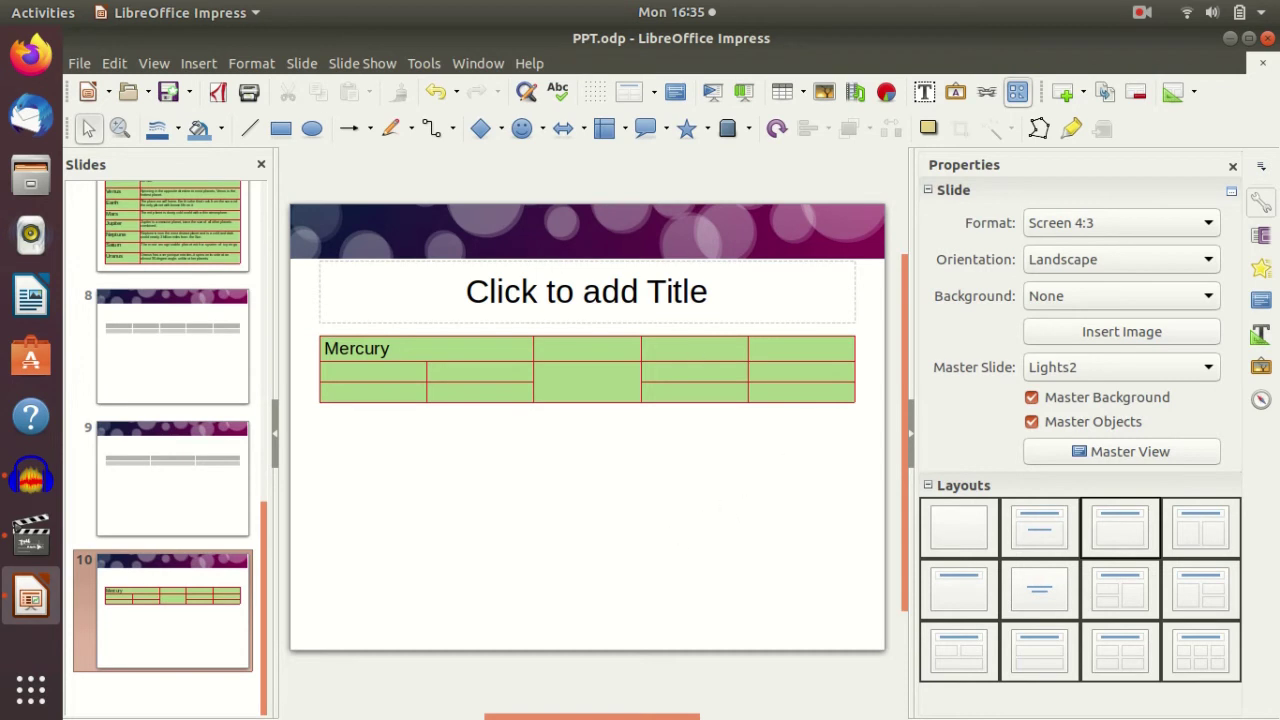
Align the Mercury cell's text to the top.
left_click(478, 352)
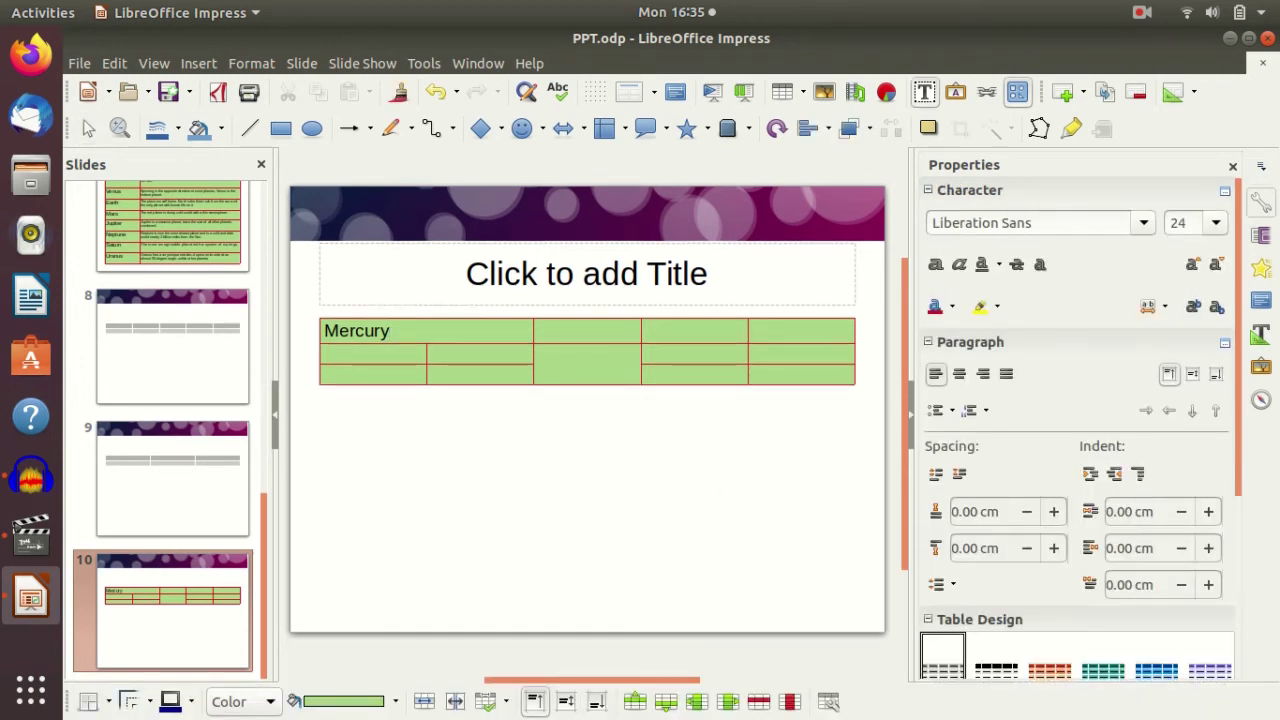
left_click(524, 704)
left_click(468, 350)
Split the fourth column's top cell horizontally into 2 stacked cells.
left_click(690, 336)
left_click(455, 703)
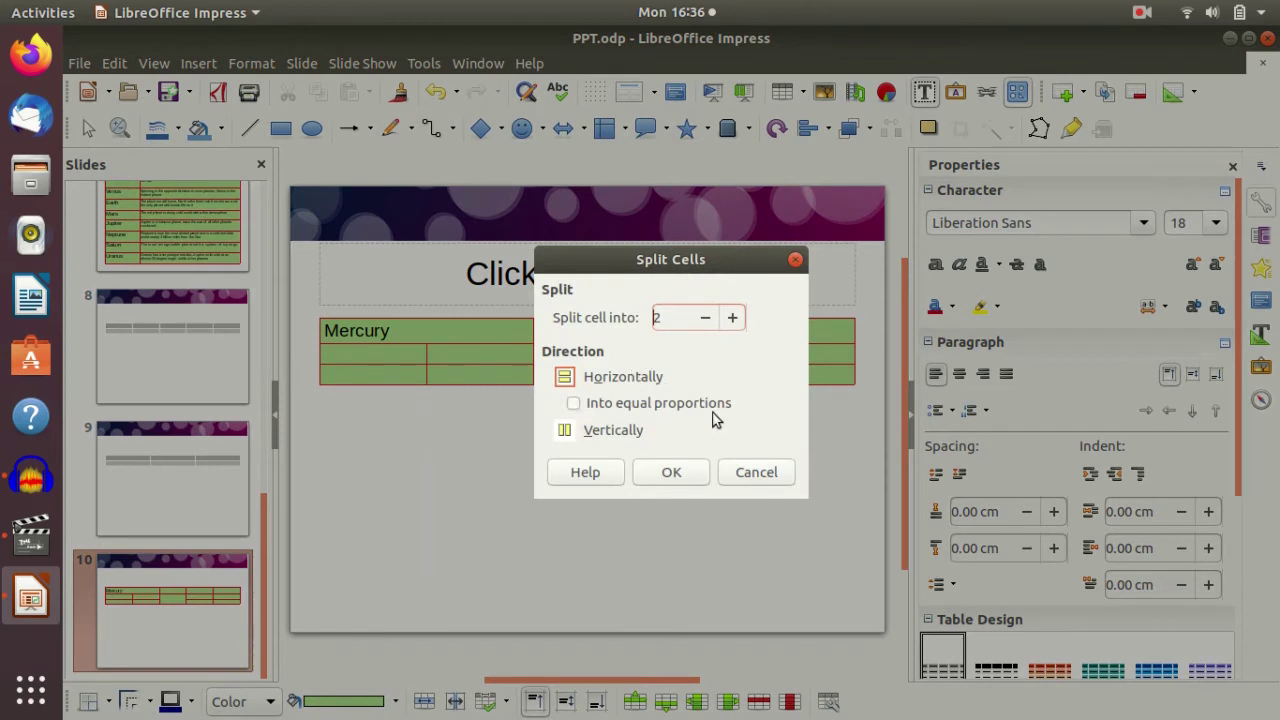
left_click(677, 472)
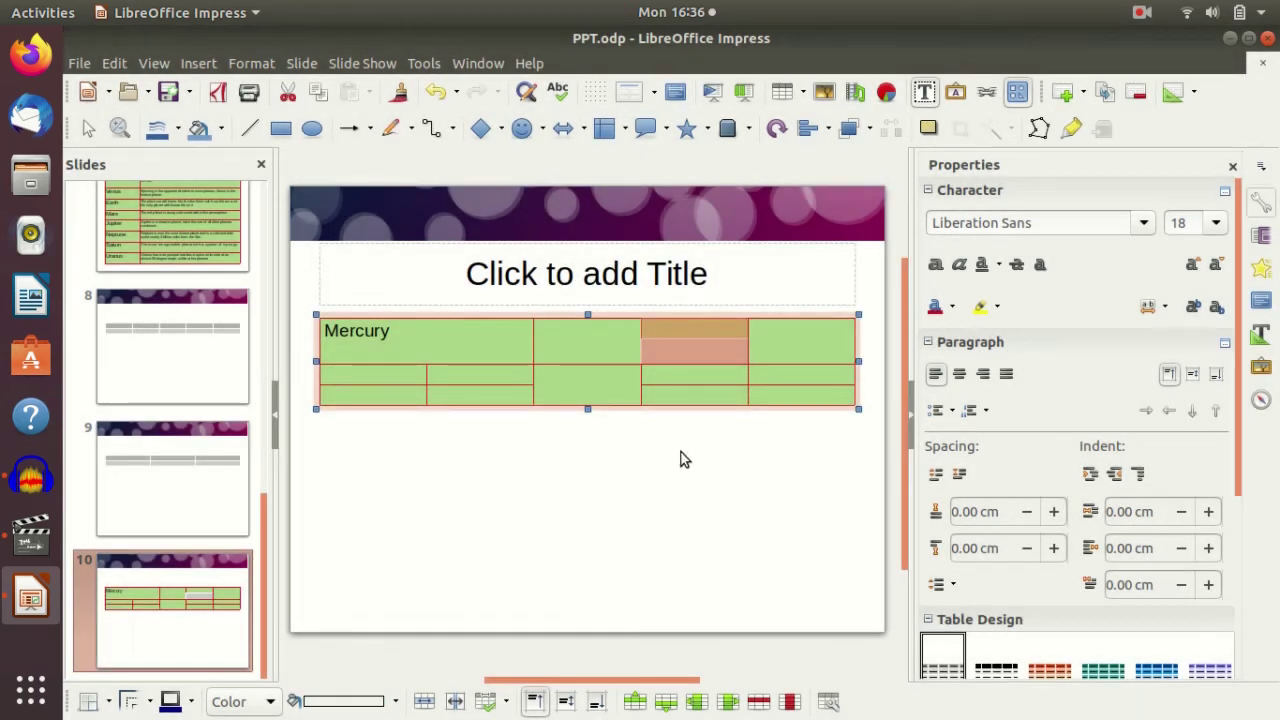
left_click(688, 369)
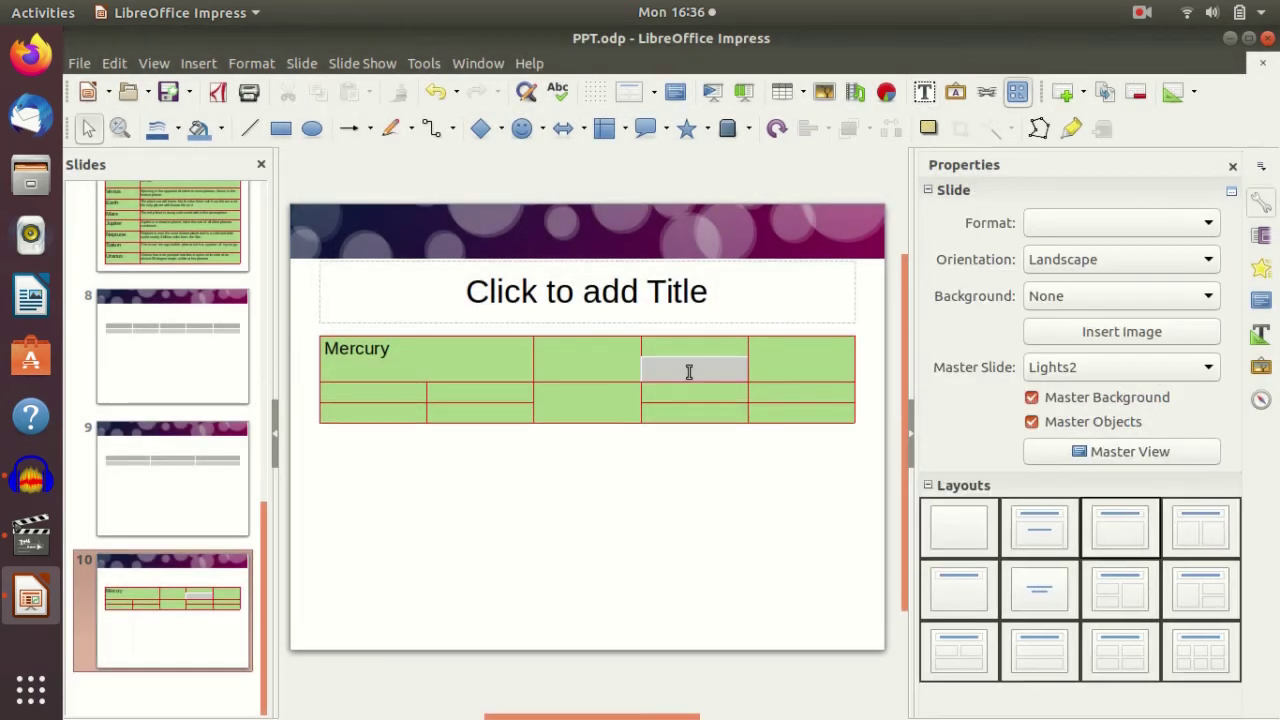
Split the fifth column's top cell vertically into 2 side-by-side cells.
left_click(806, 367)
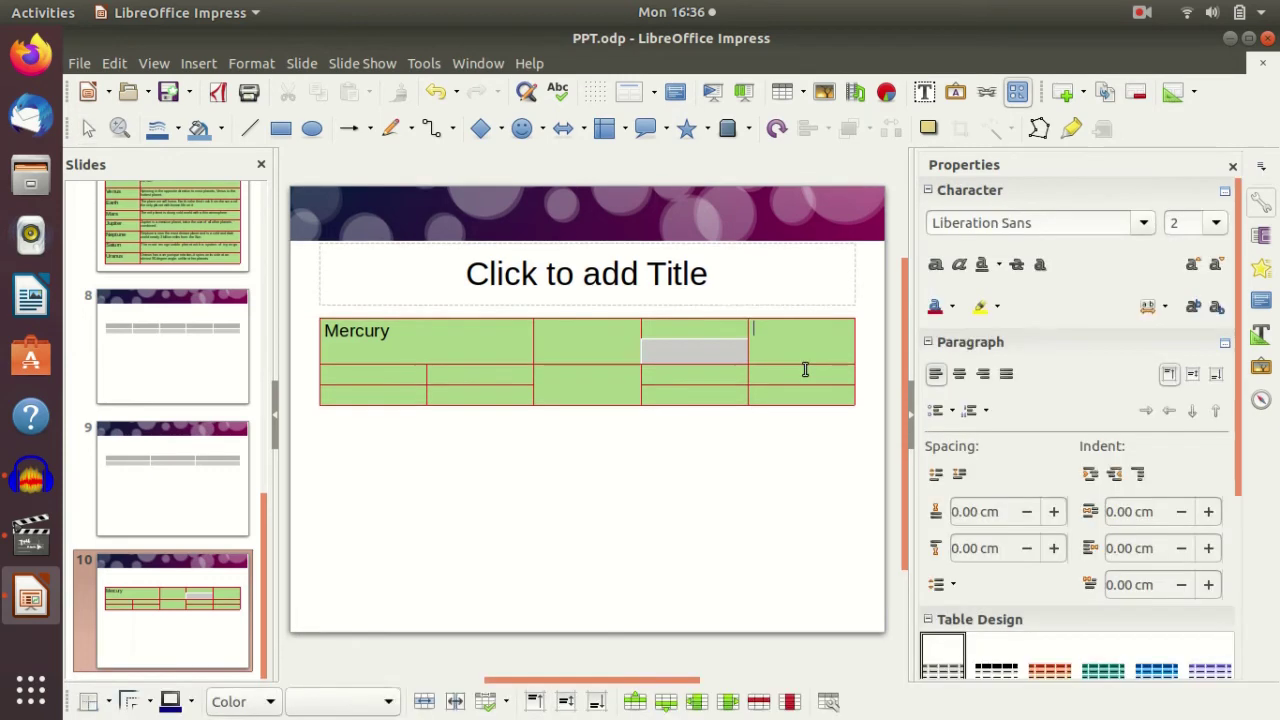
left_click(455, 701)
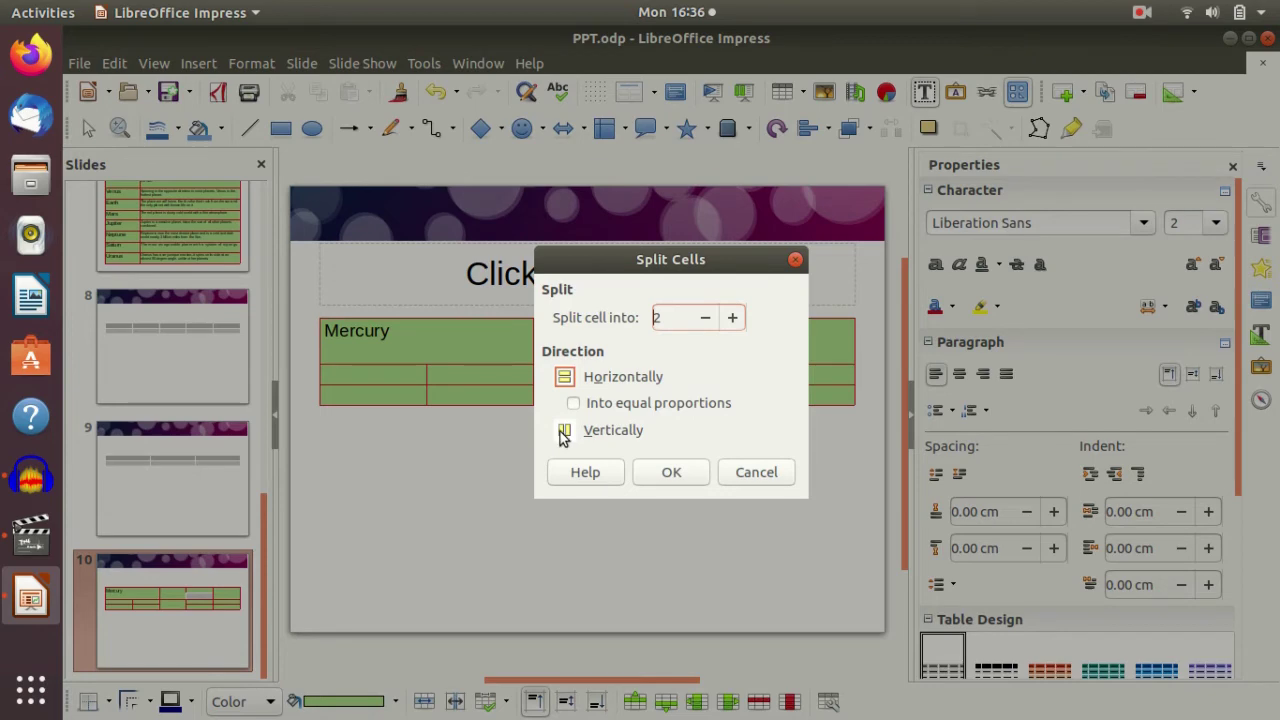
left_click(564, 431)
left_click(665, 474)
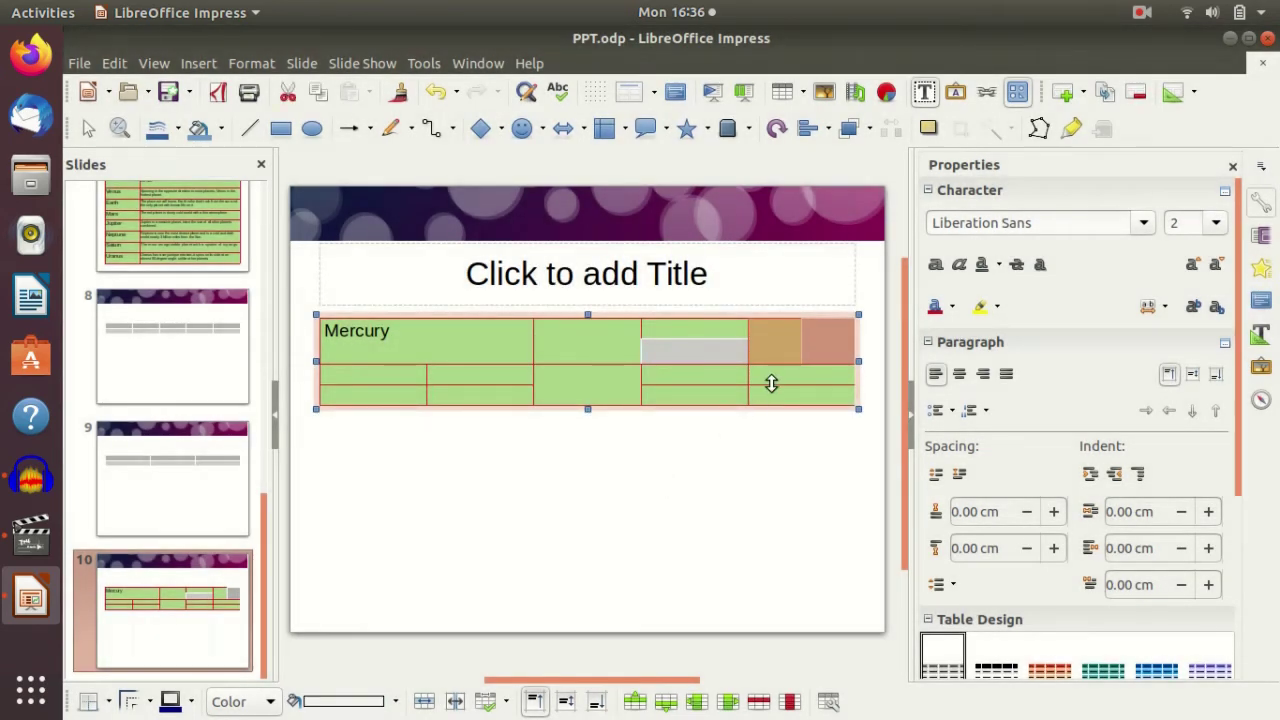
left_click(783, 480)
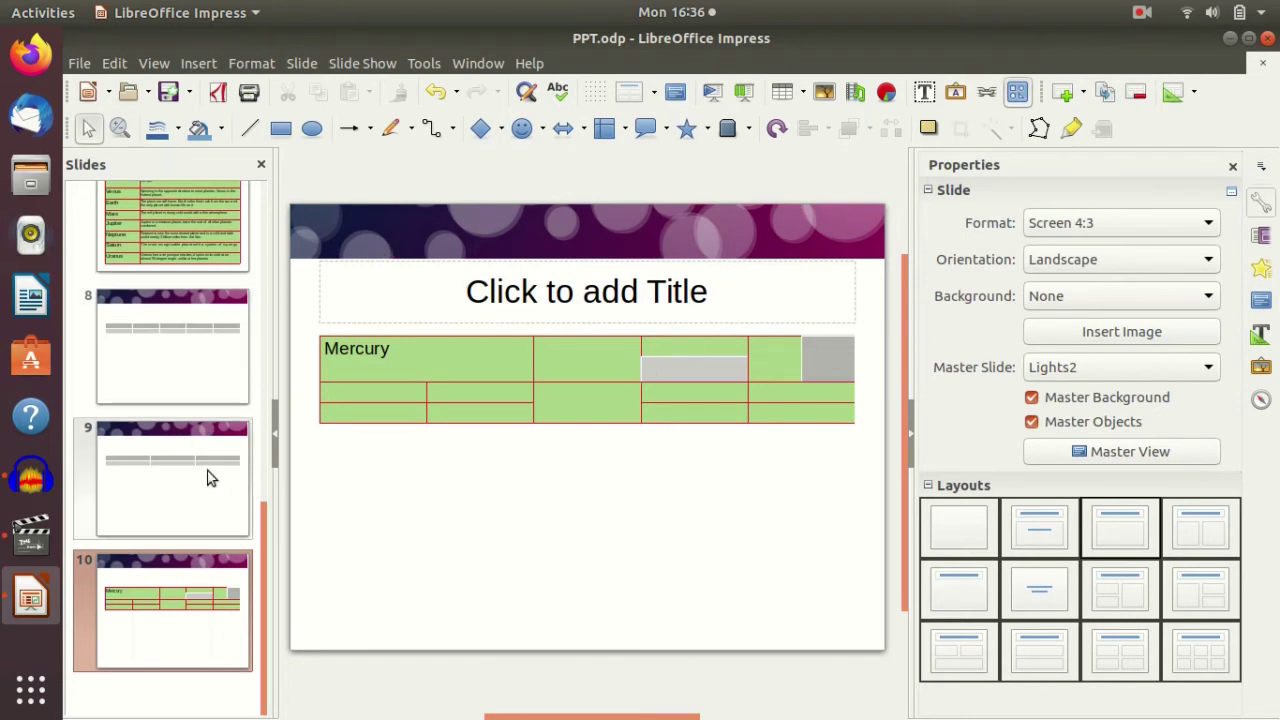
Fill the Mercury cell with pink.
scroll(207, 469, "up", 3)
left_click(370, 352)
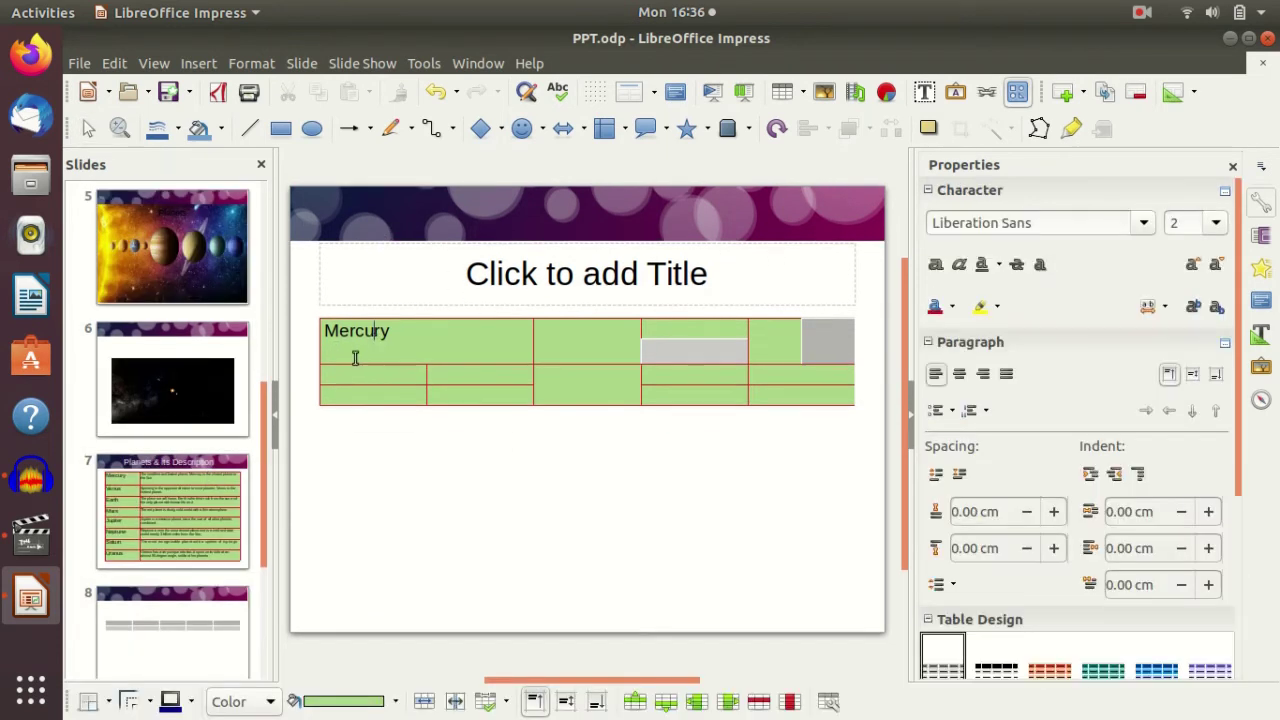
left_click_drag(328, 335, 446, 352)
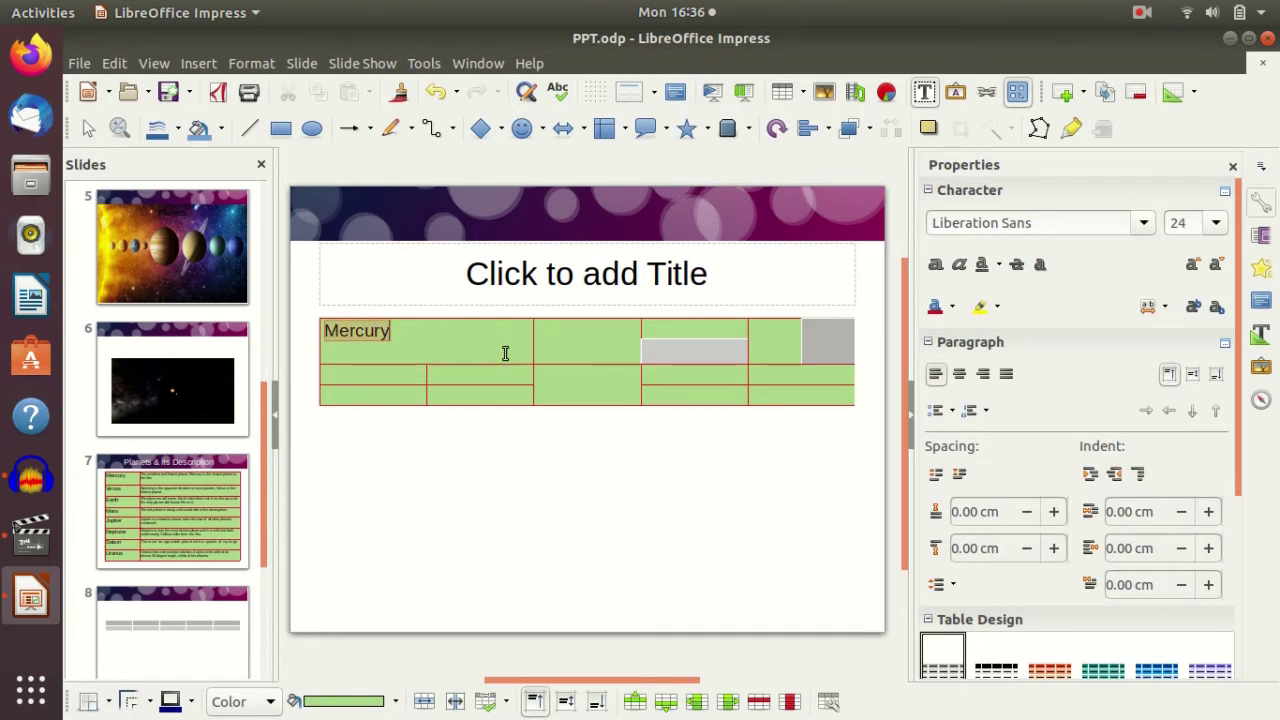
left_click(396, 701)
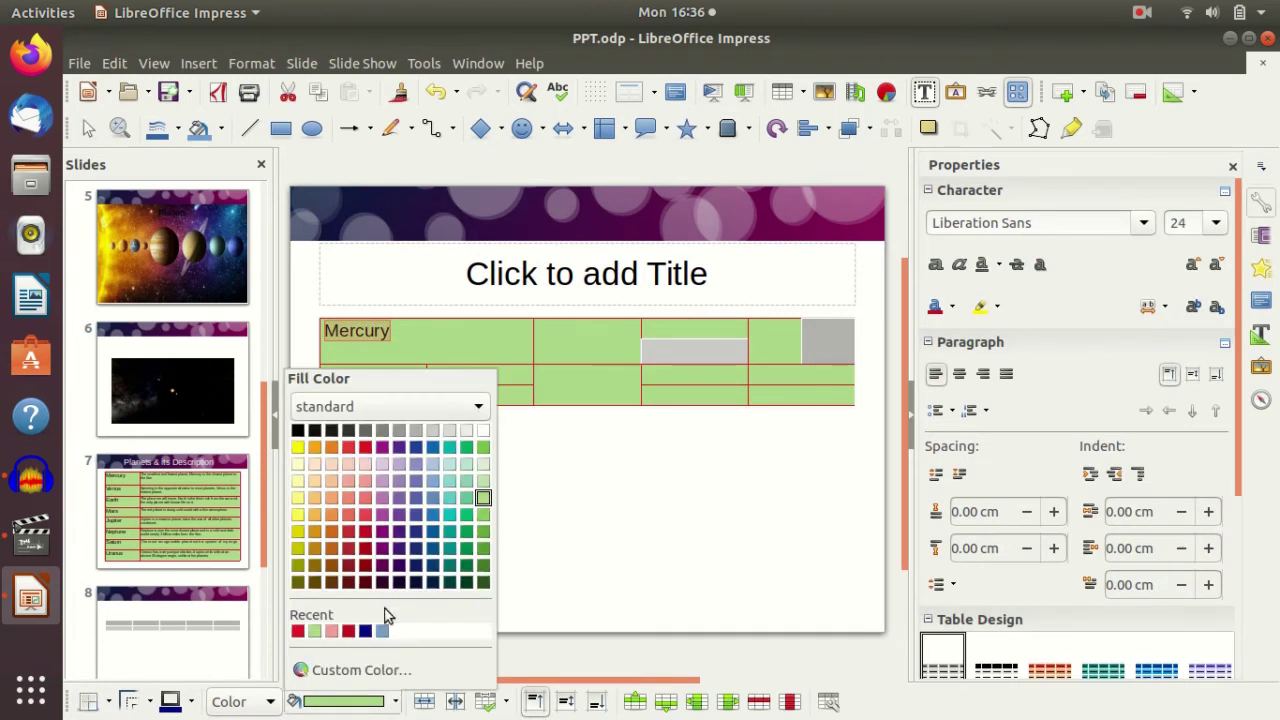
left_click(378, 503)
left_click(512, 472)
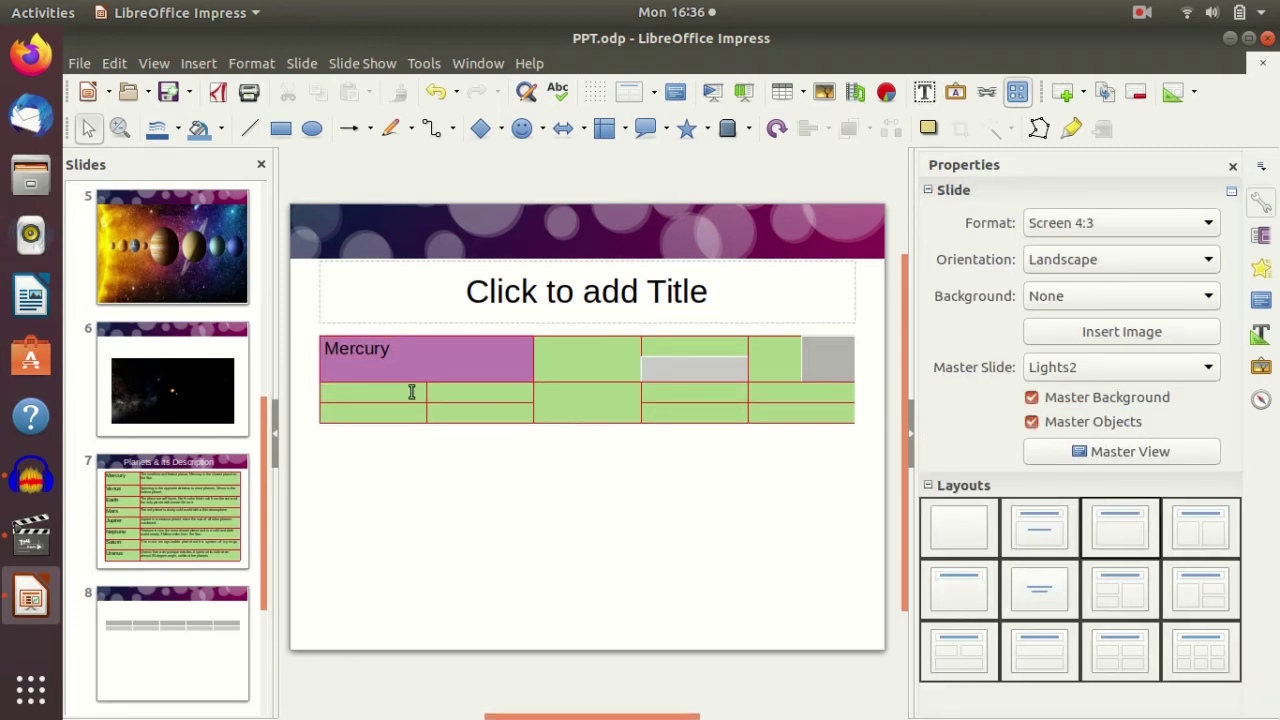
Fill a lower table cell dark purple, then switch to slide 7's planet table.
left_click(709, 393)
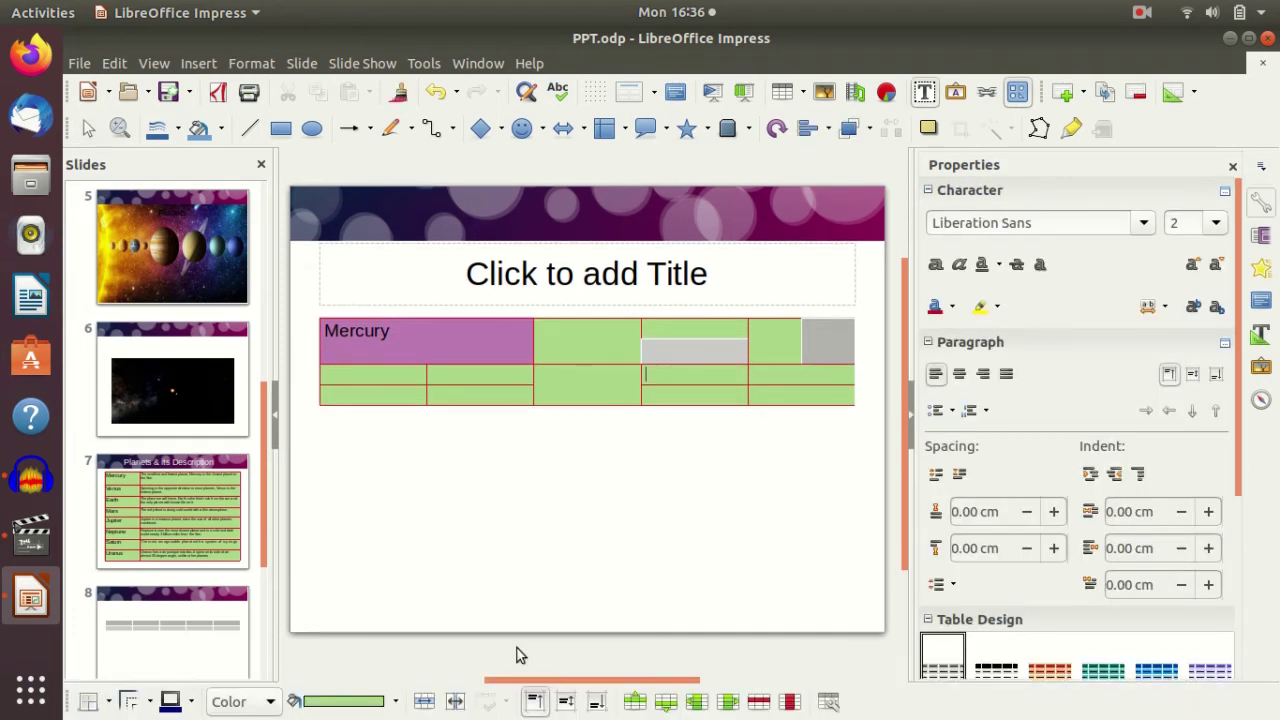
left_click(395, 701)
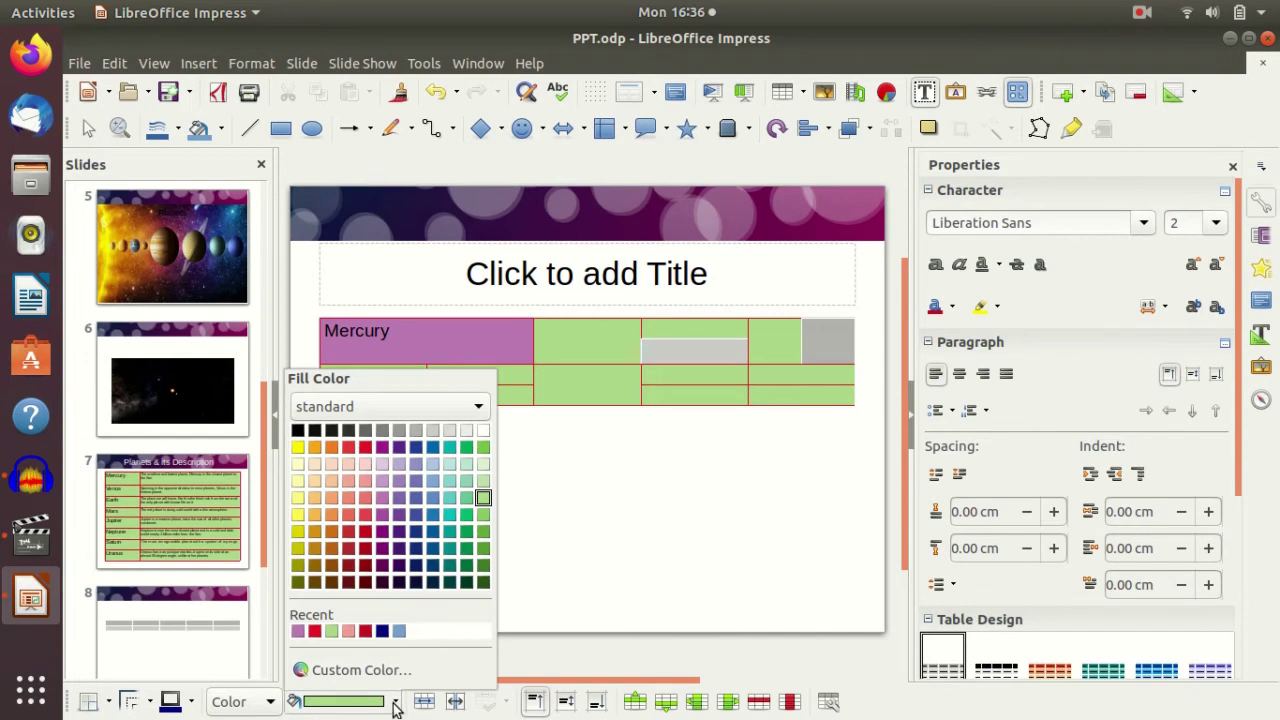
left_click(391, 533)
left_click(643, 511)
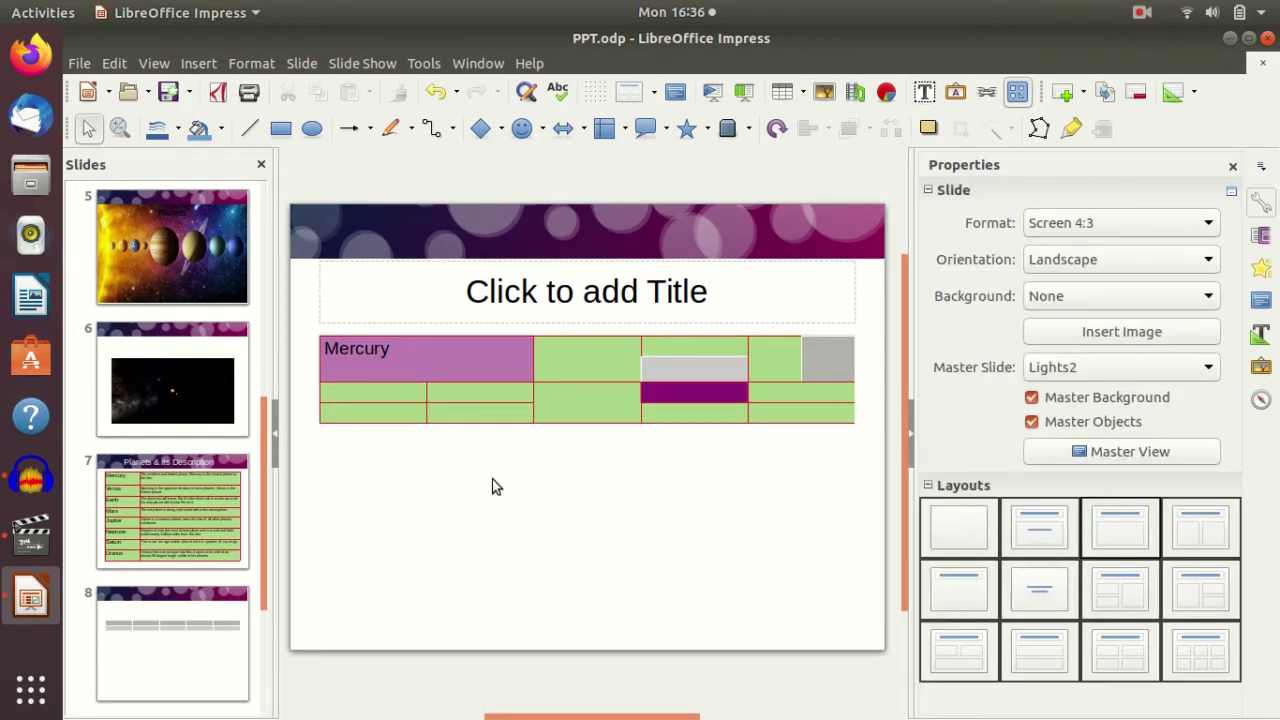
left_click(135, 520)
left_click(430, 289)
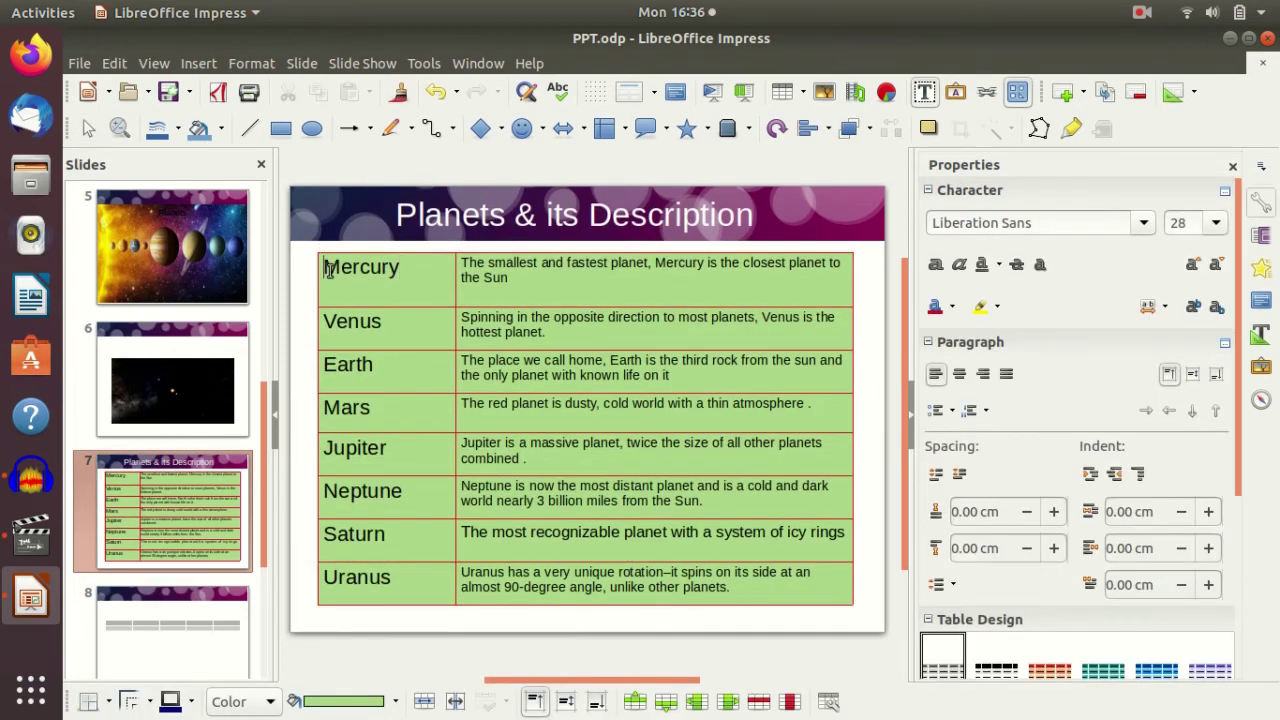
Fill slide 7's planet-name column with dark red.
left_click_drag(328, 270, 434, 571)
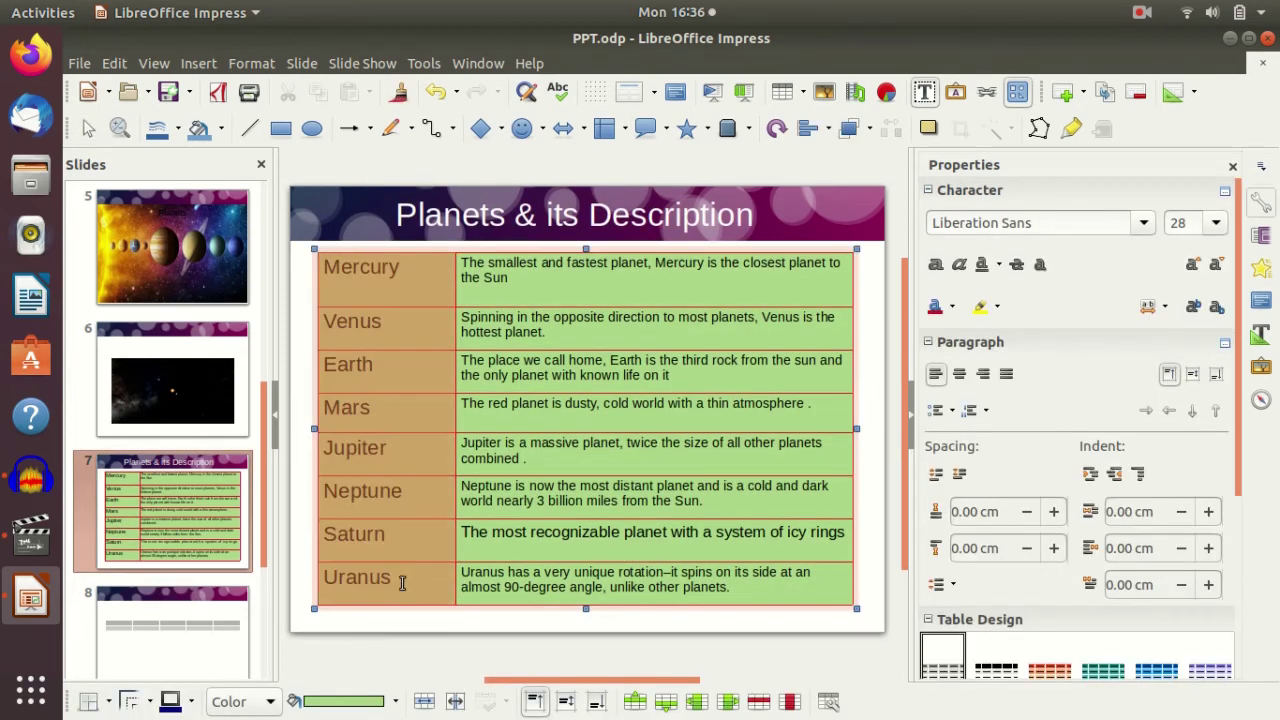
left_click(395, 701)
left_click(366, 556)
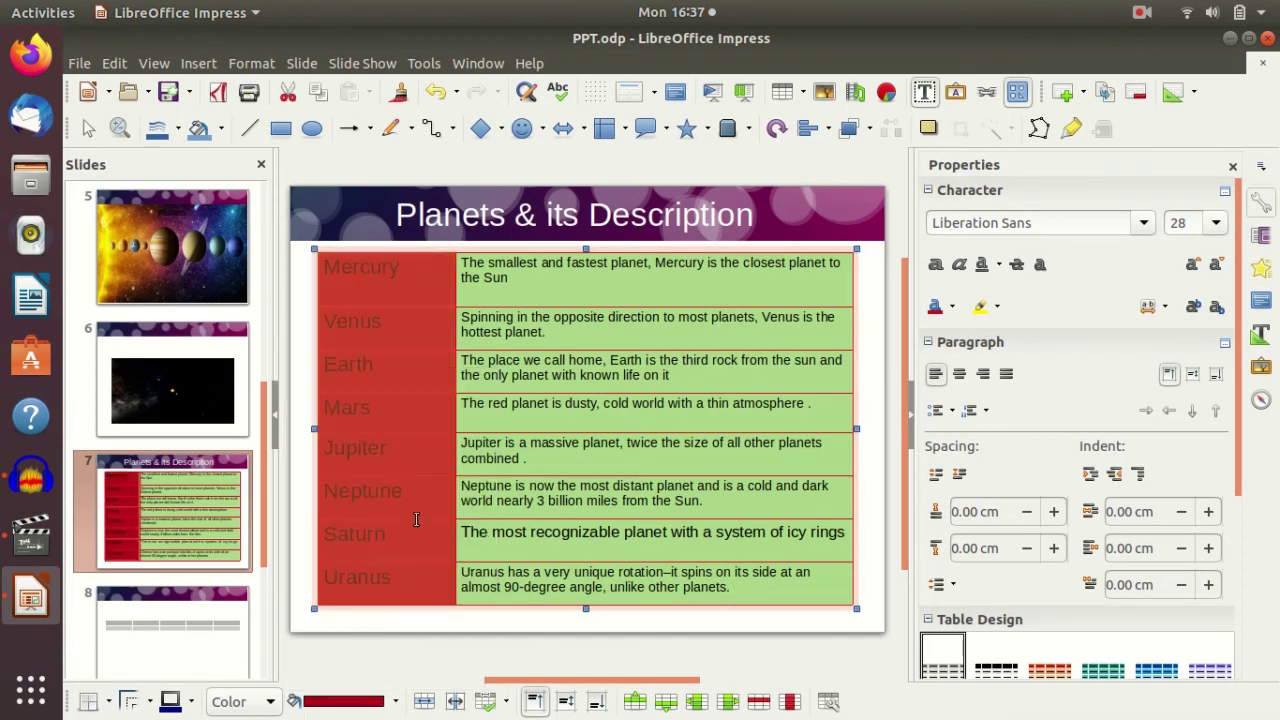
left_click(530, 400)
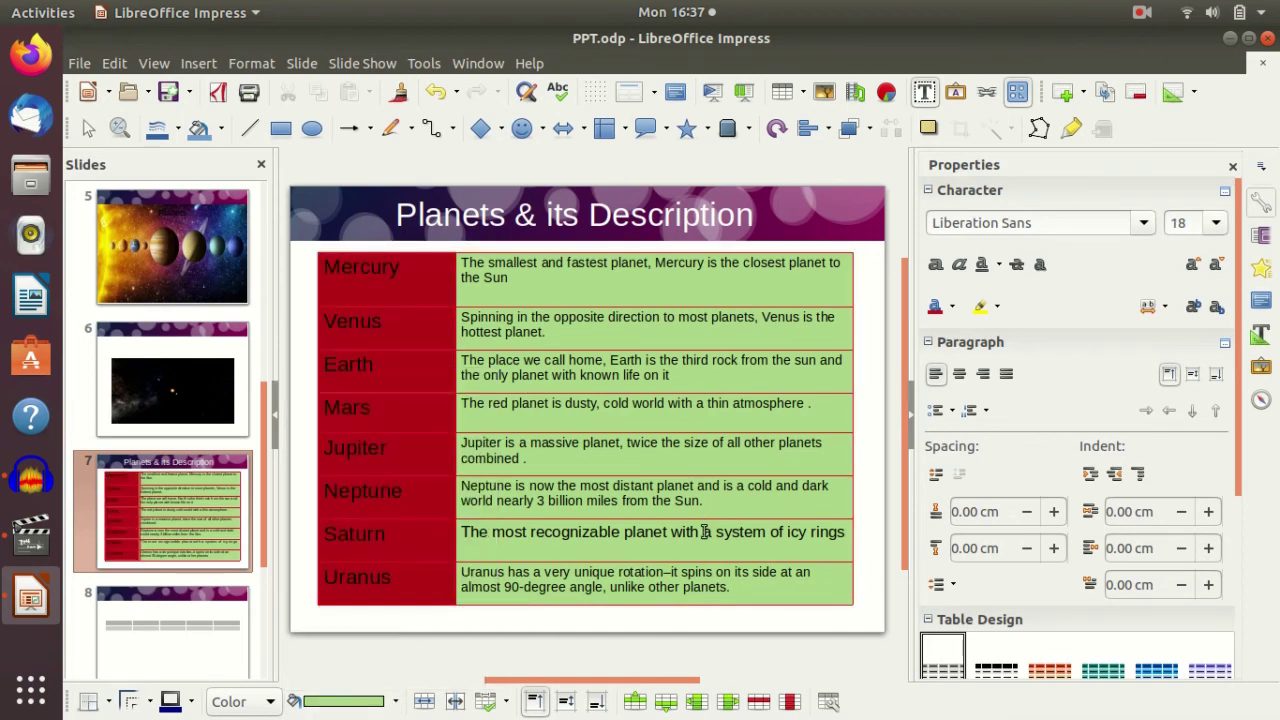
Add a new blank slide 11 after slide 10.
left_click(174, 619)
scroll(178, 612, "down", 3)
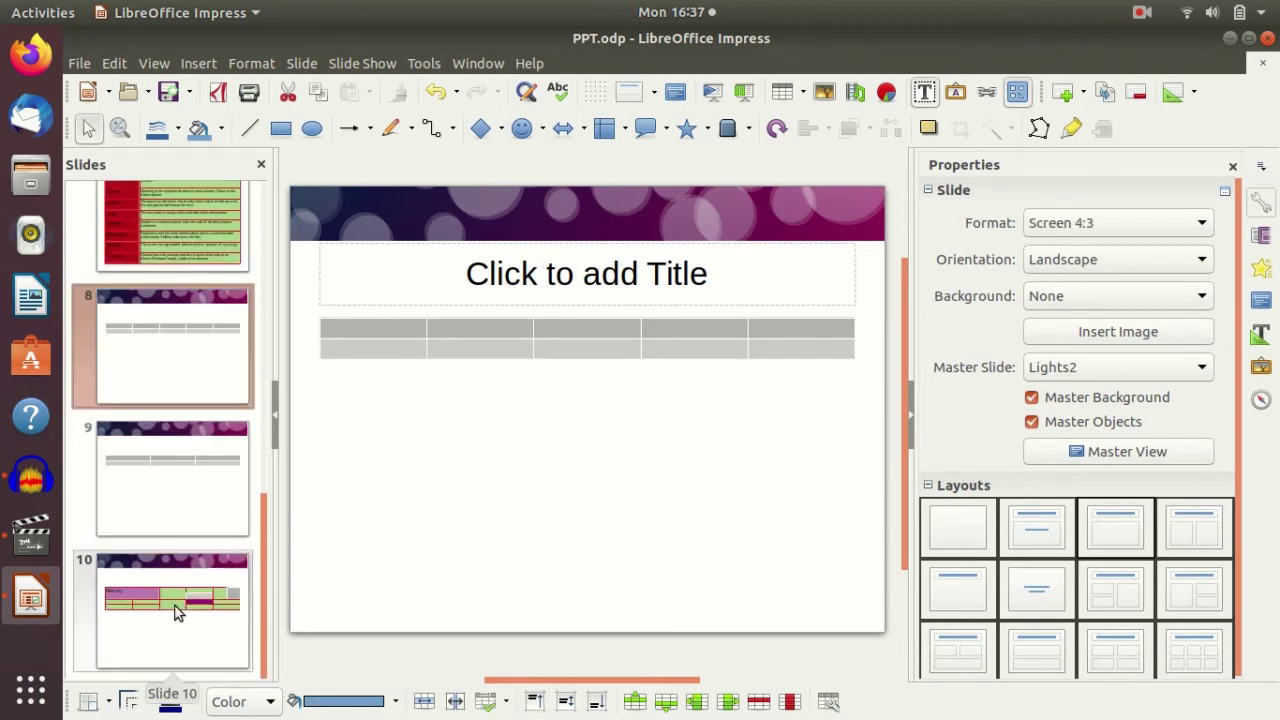
left_click(178, 612)
key("Return")
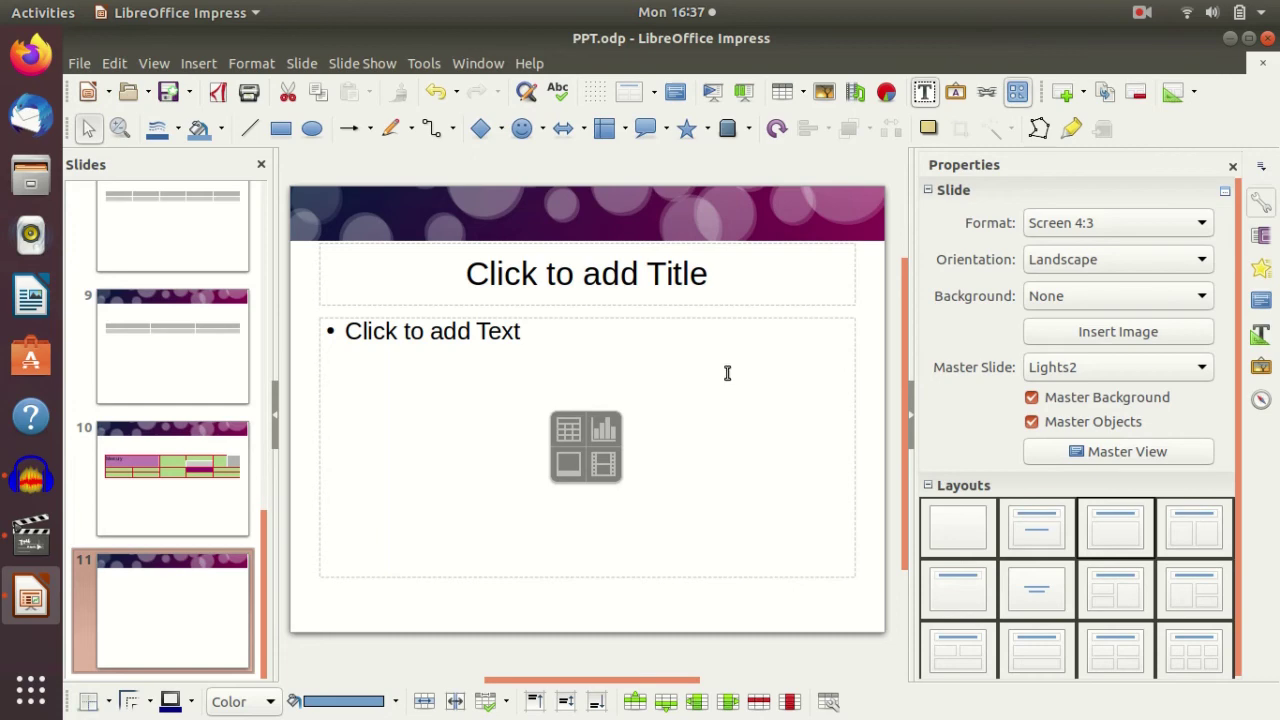
scroll(257, 325, "up", 5)
left_click(196, 485)
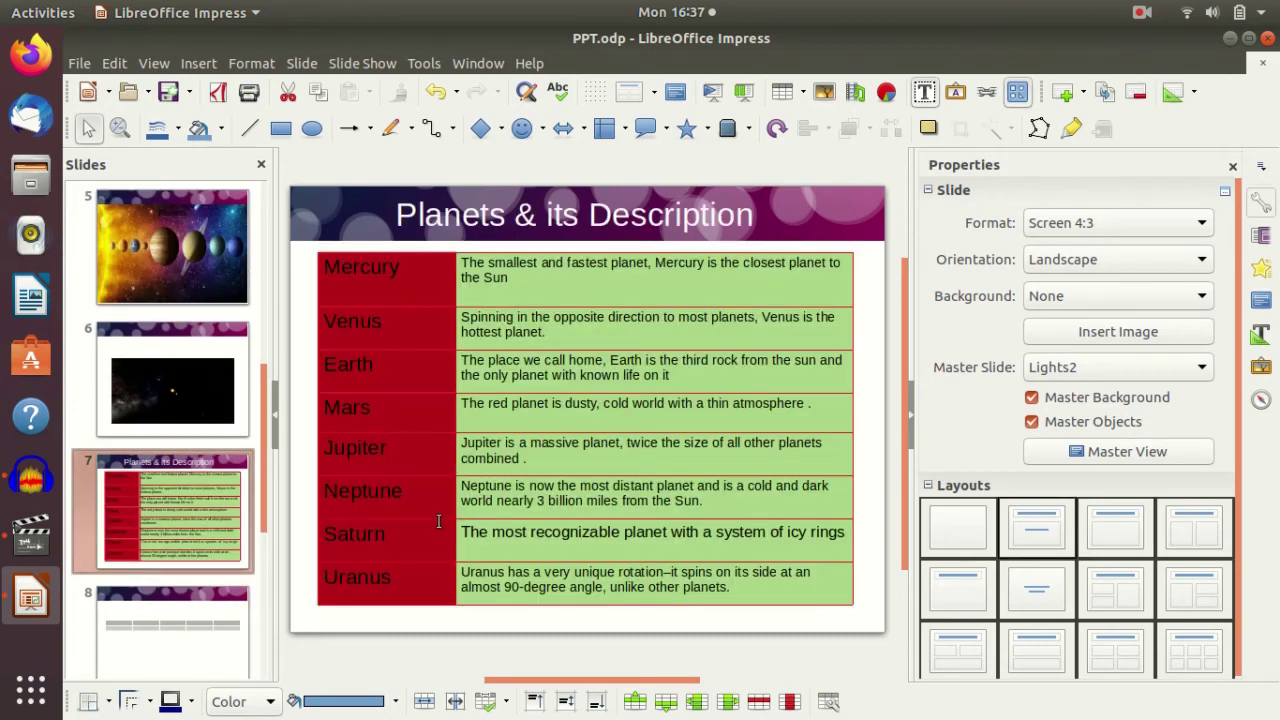
scroll(178, 585, "down", 5)
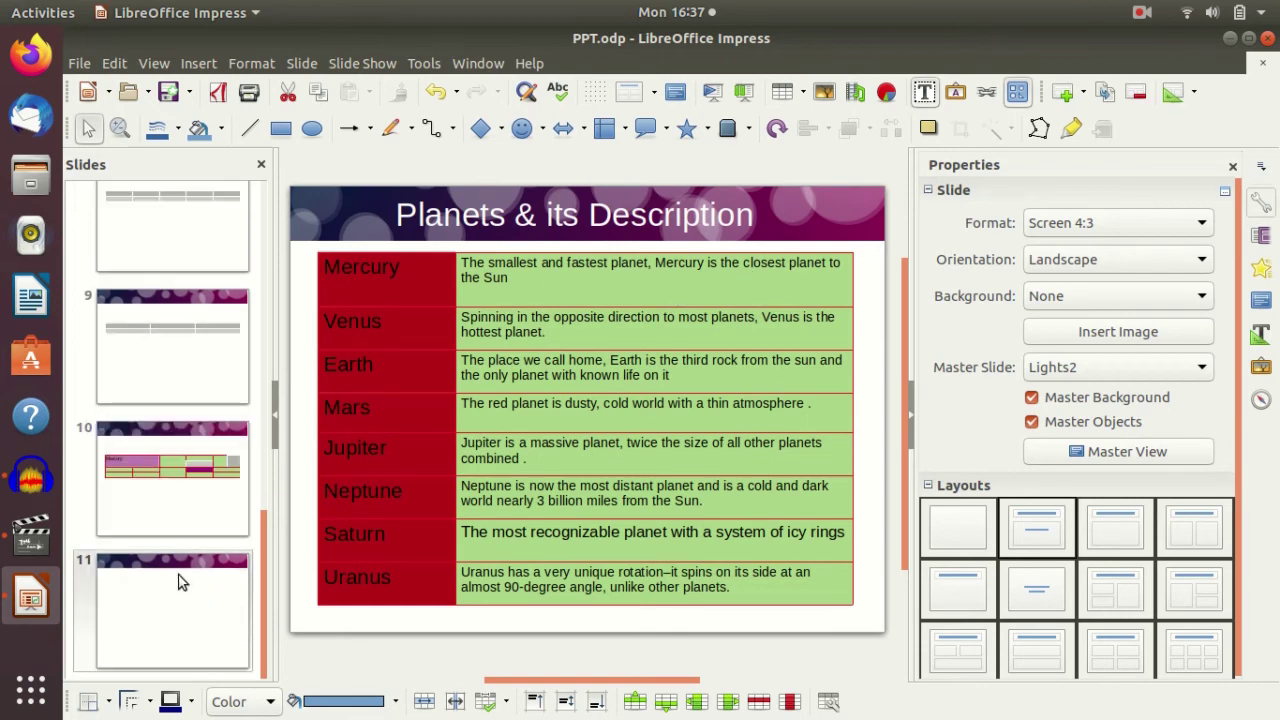
left_click(170, 622)
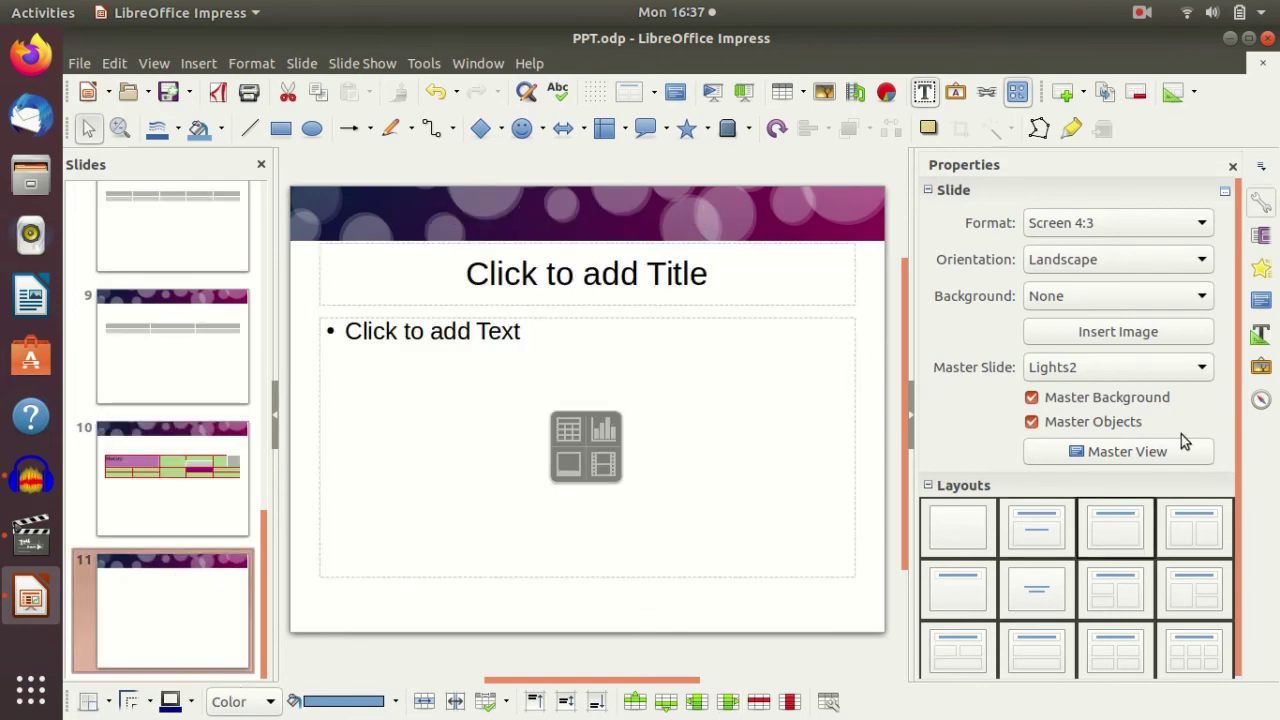
left_click(199, 64)
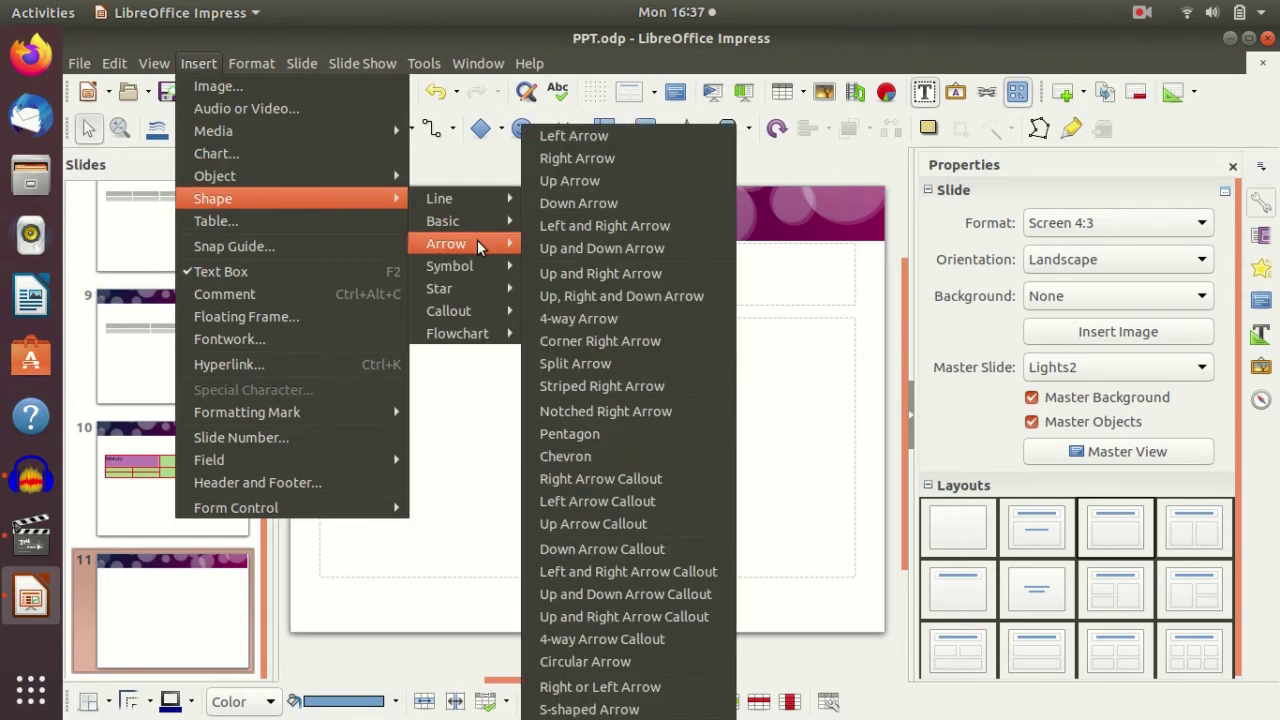
mouse_move(213, 198)
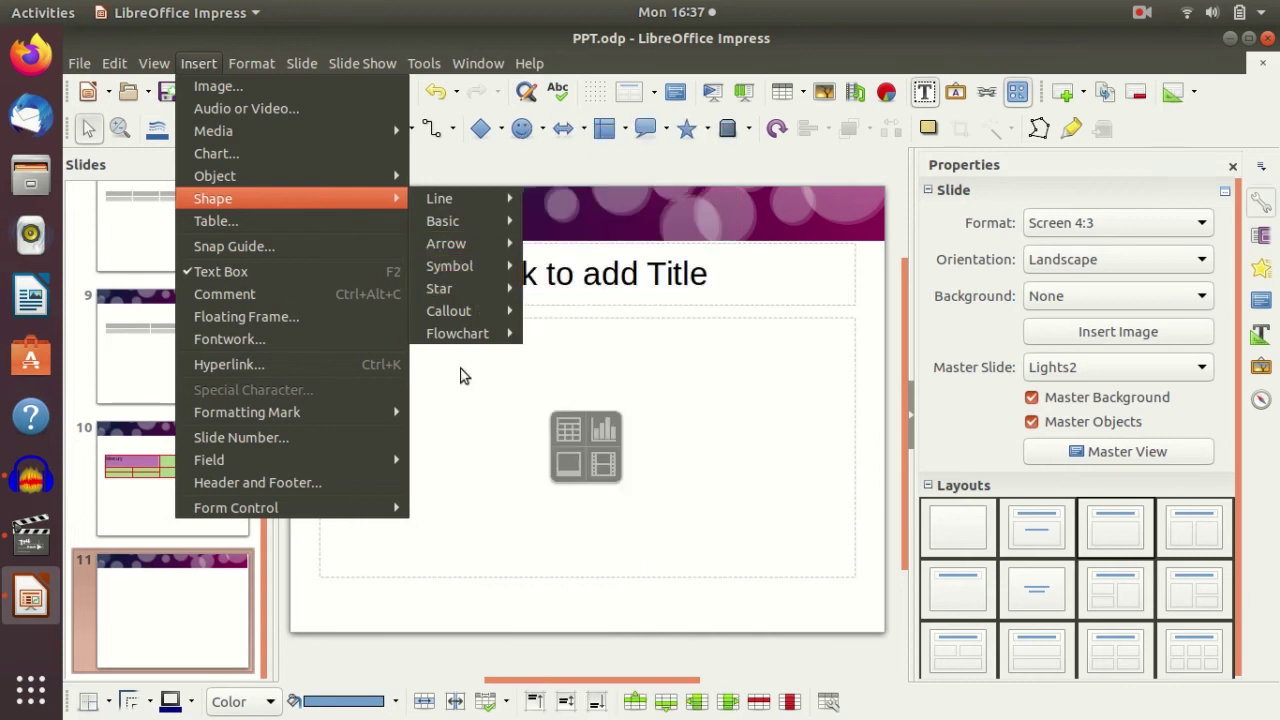
left_click(455, 392)
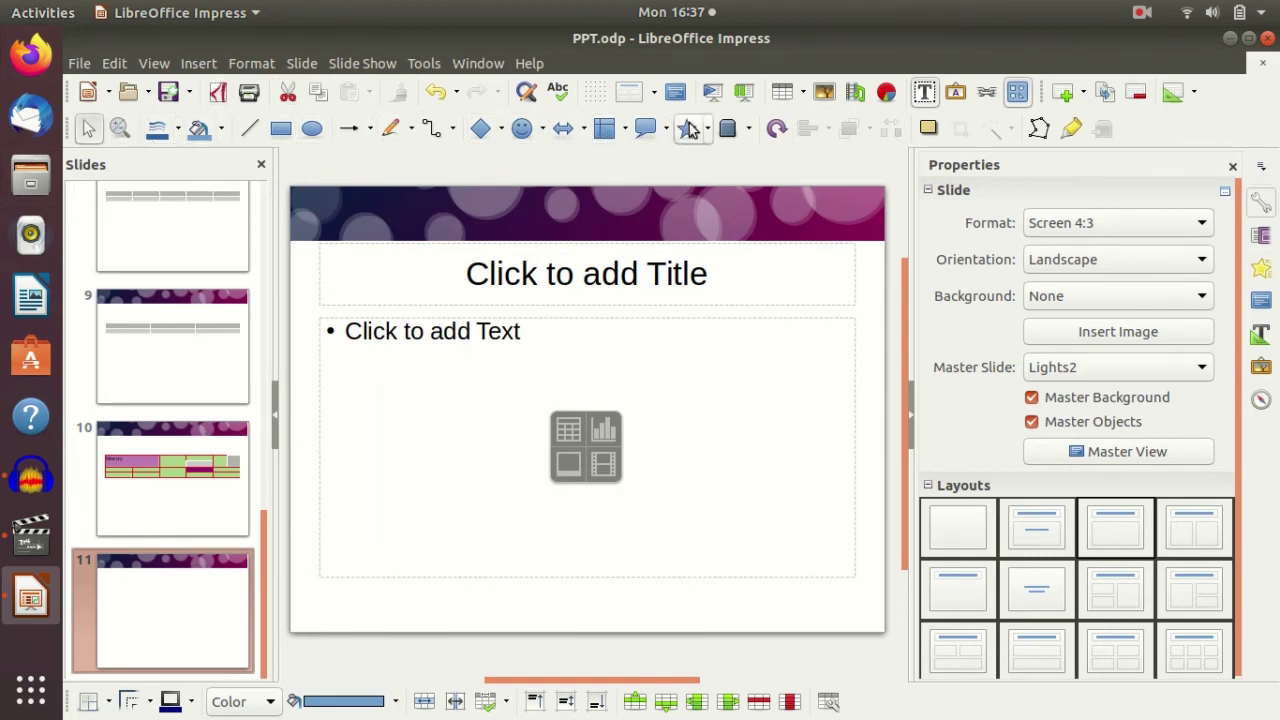
Draw a rounded rectangle on the left of slide 11 and save the presentation.
left_click(502, 131)
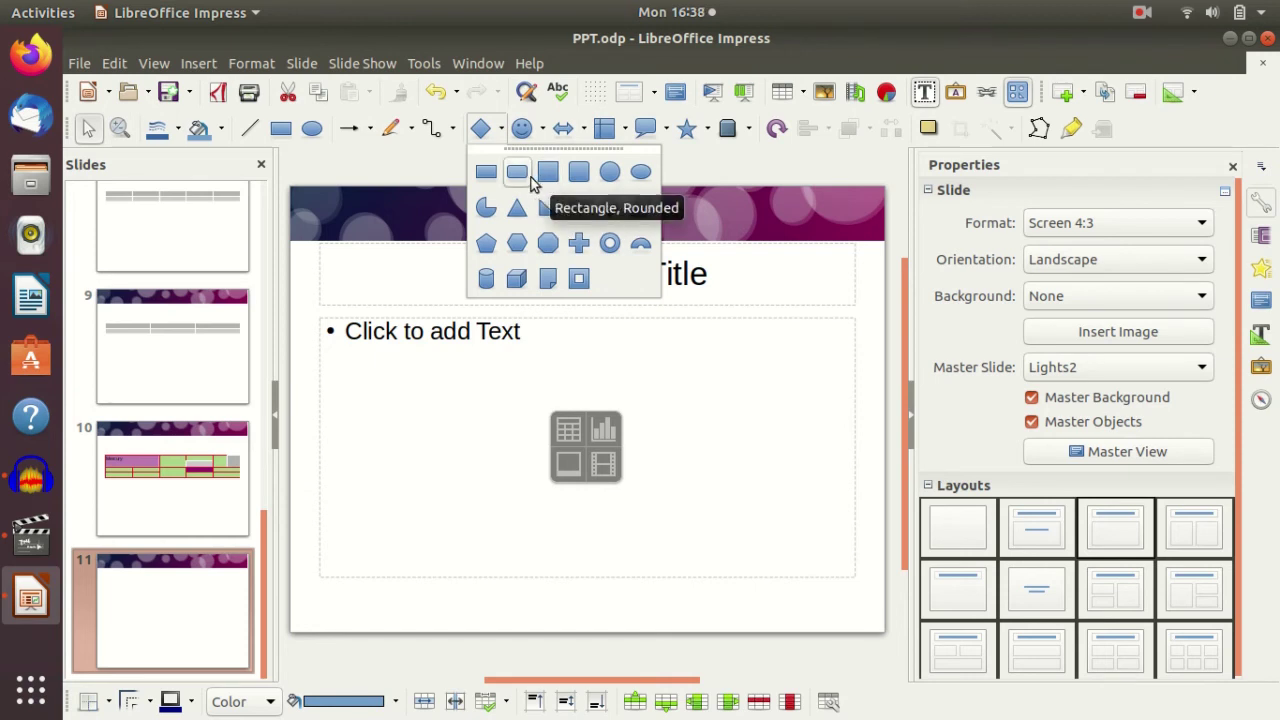
left_click(521, 175)
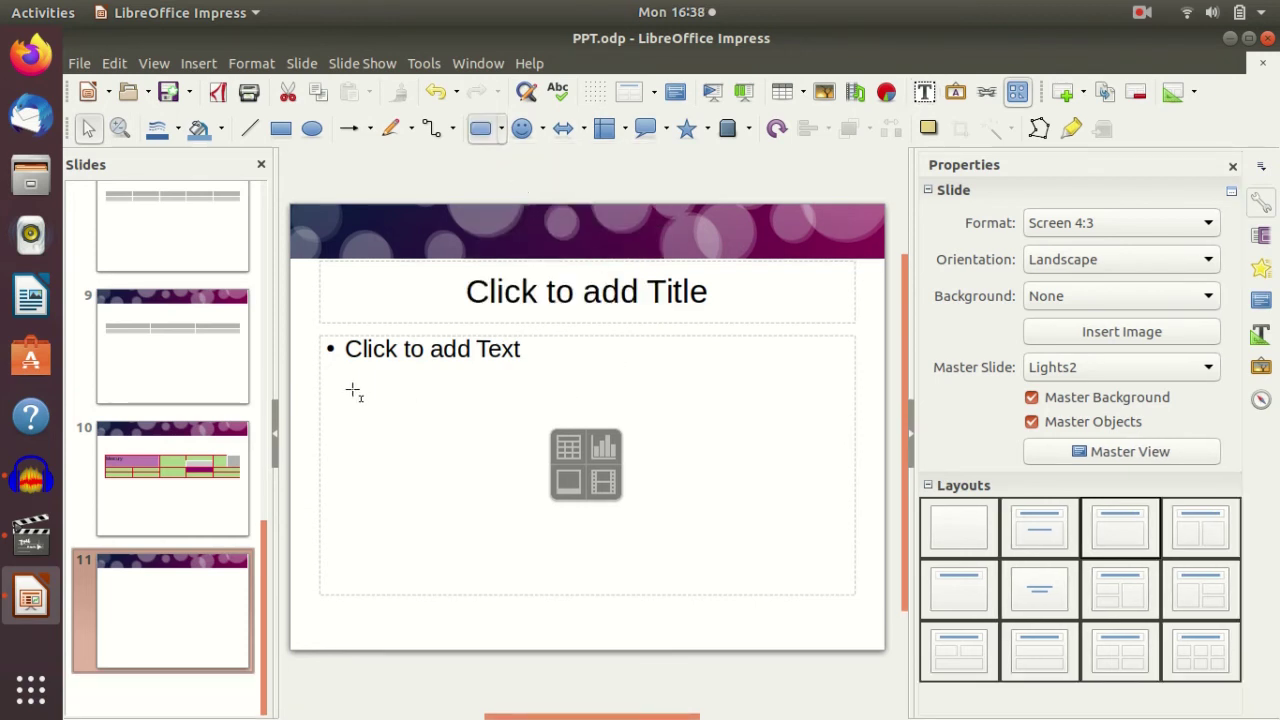
left_click_drag(348, 395, 519, 471)
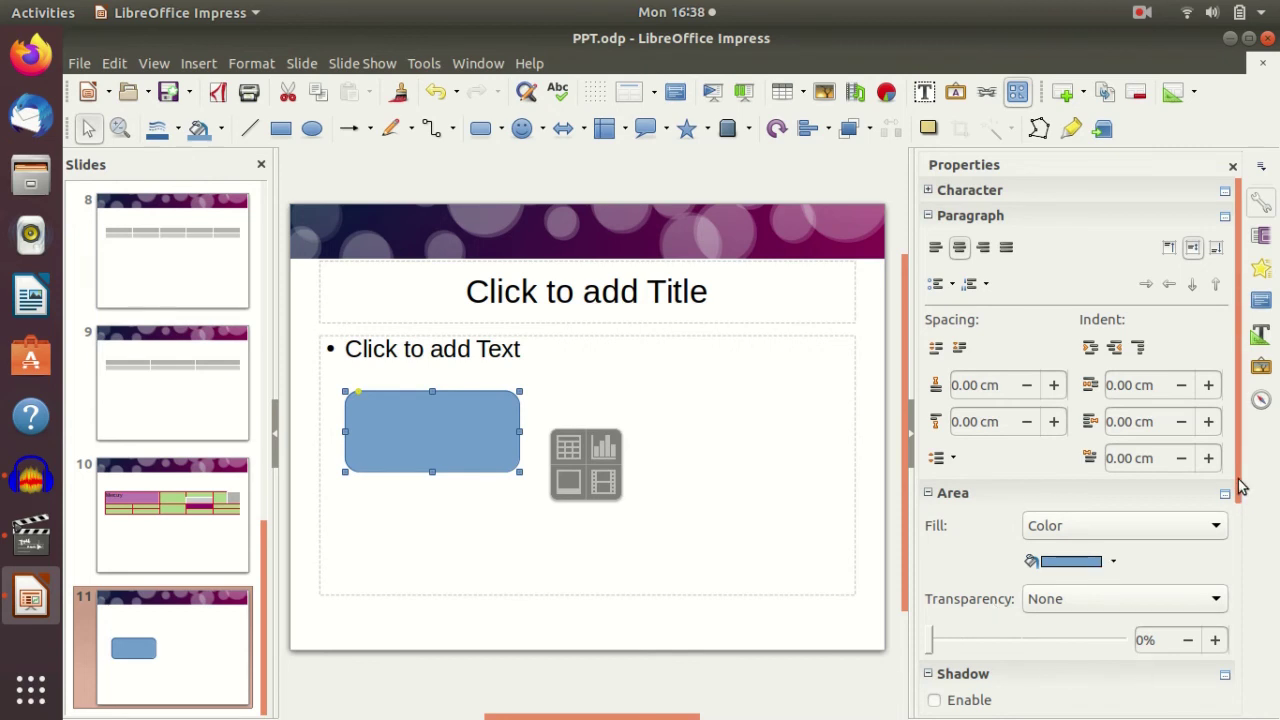
left_click_drag(1238, 490, 1255, 649)
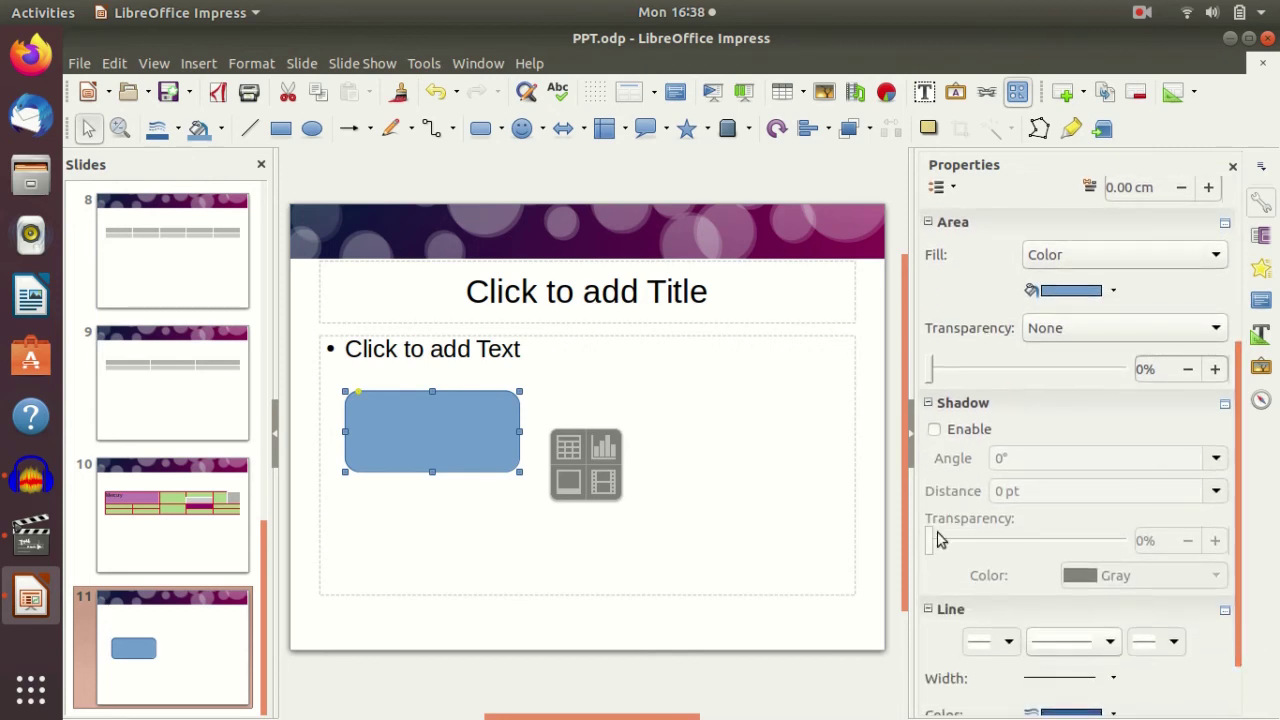
key("ctrl+s")
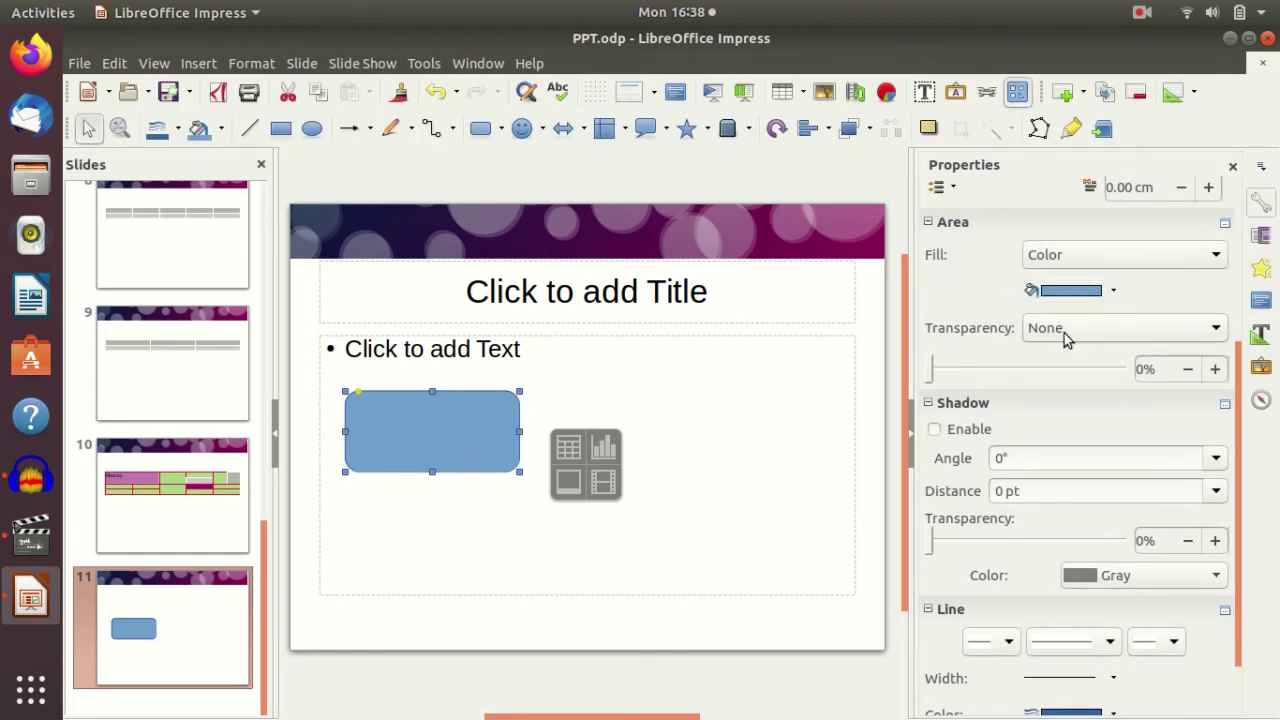
Fill the rounded rectangle red with an Axial transparency gradient.
left_click(1113, 291)
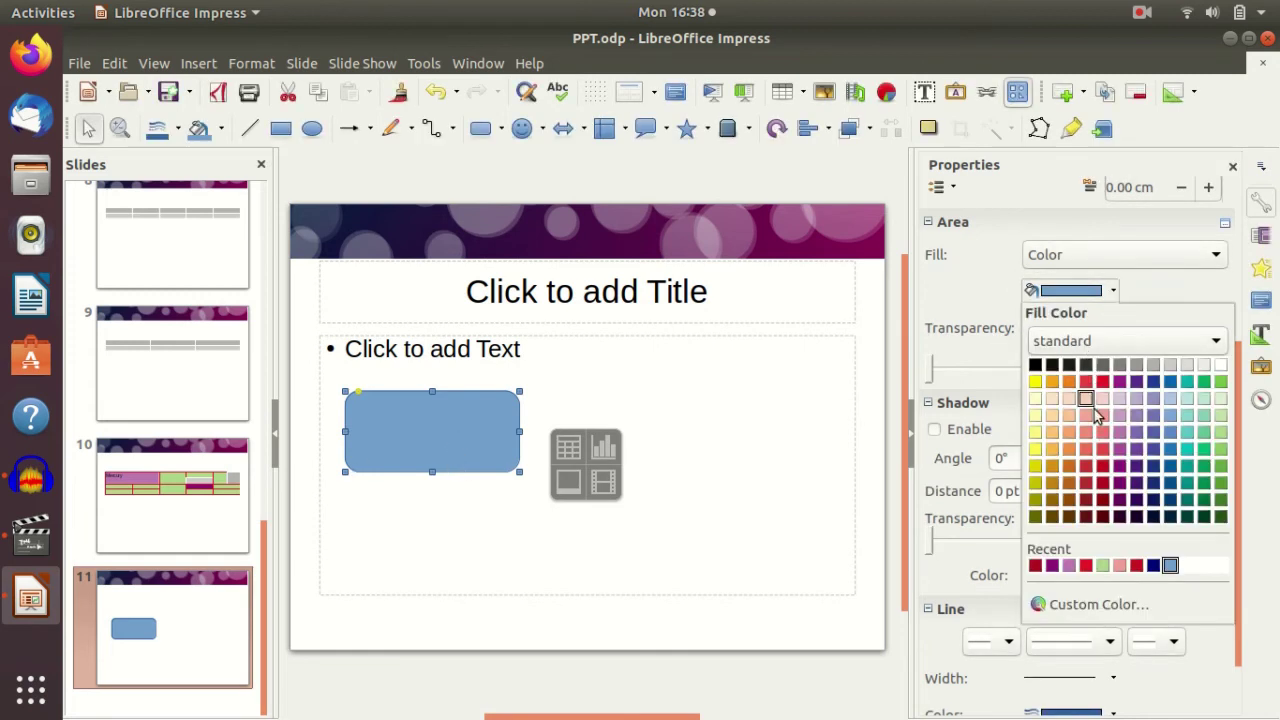
left_click(1104, 452)
left_click(1211, 329)
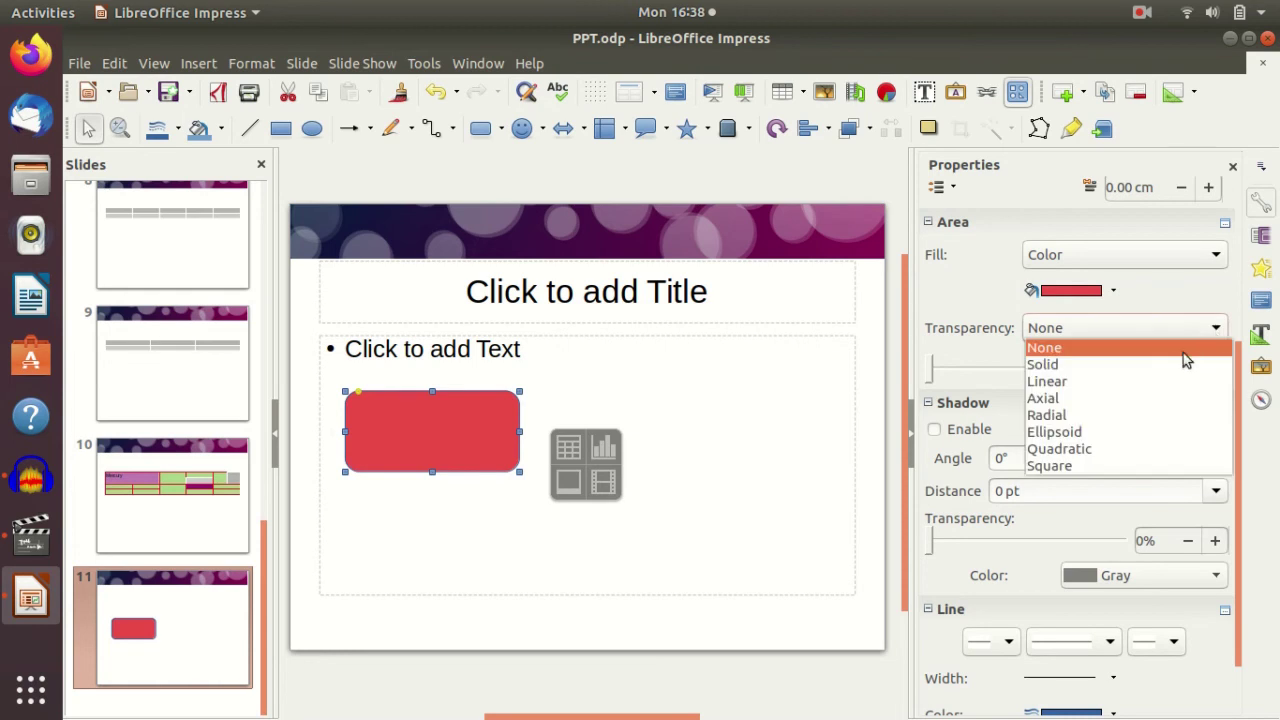
left_click(1127, 404)
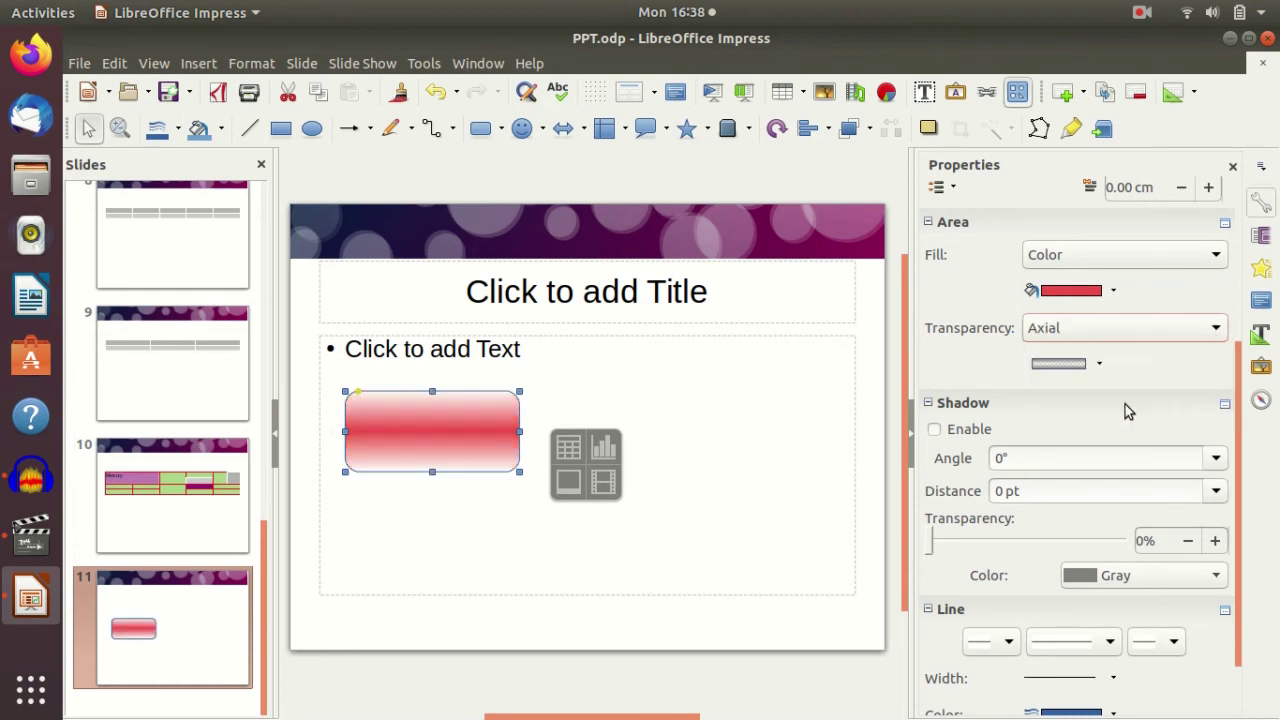
Type the label 'Mercury' inside the red rounded rectangle.
left_click(779, 403)
left_click(445, 430)
left_click(445, 430)
type("Mercury")
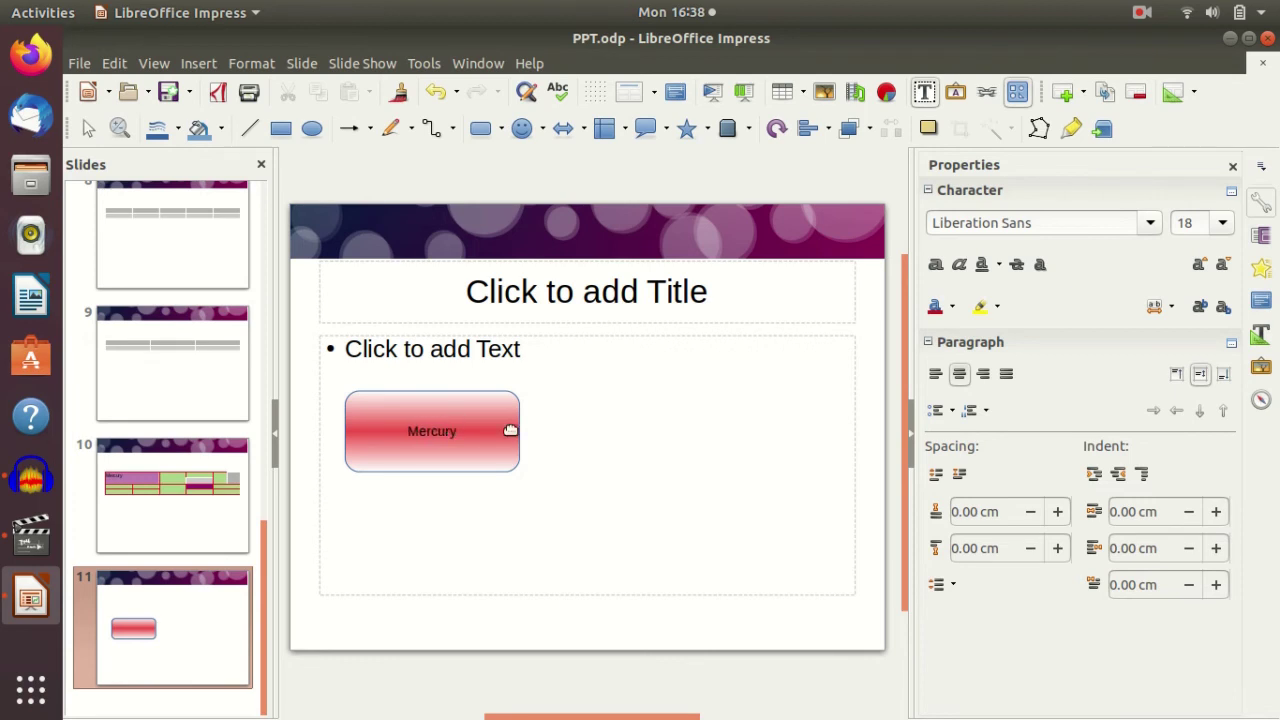
left_click(580, 455)
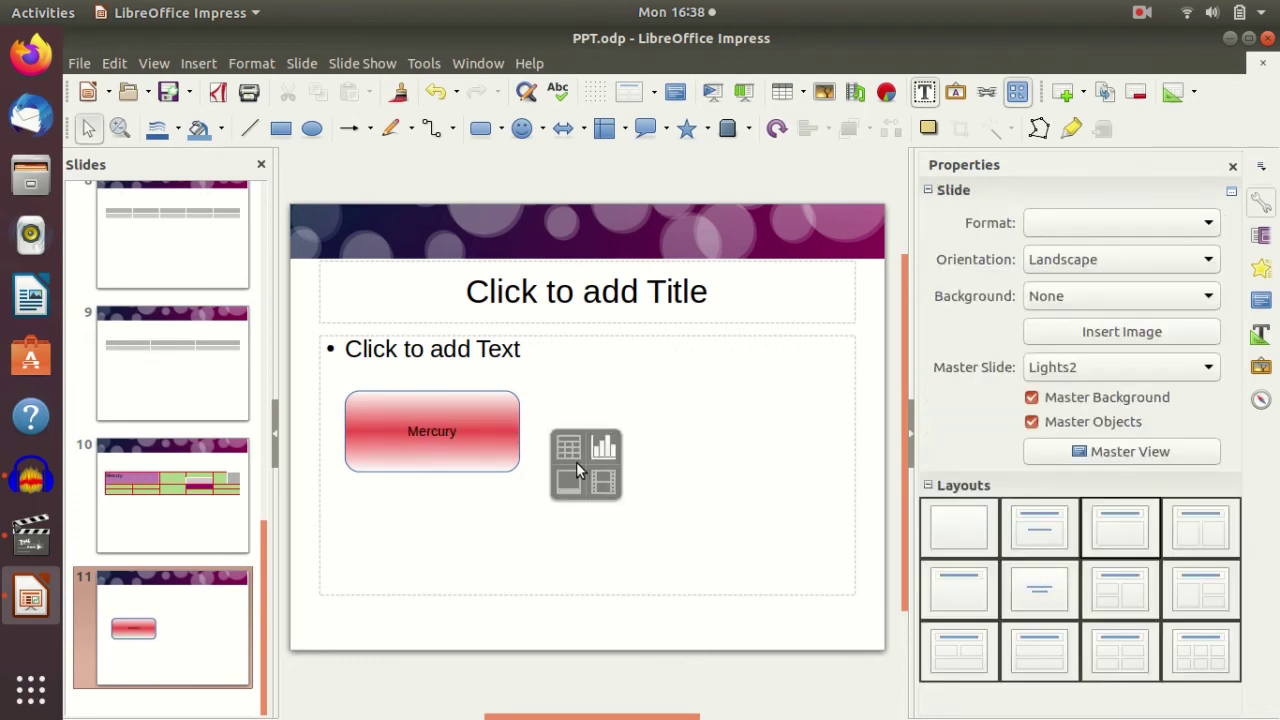
left_click(457, 430)
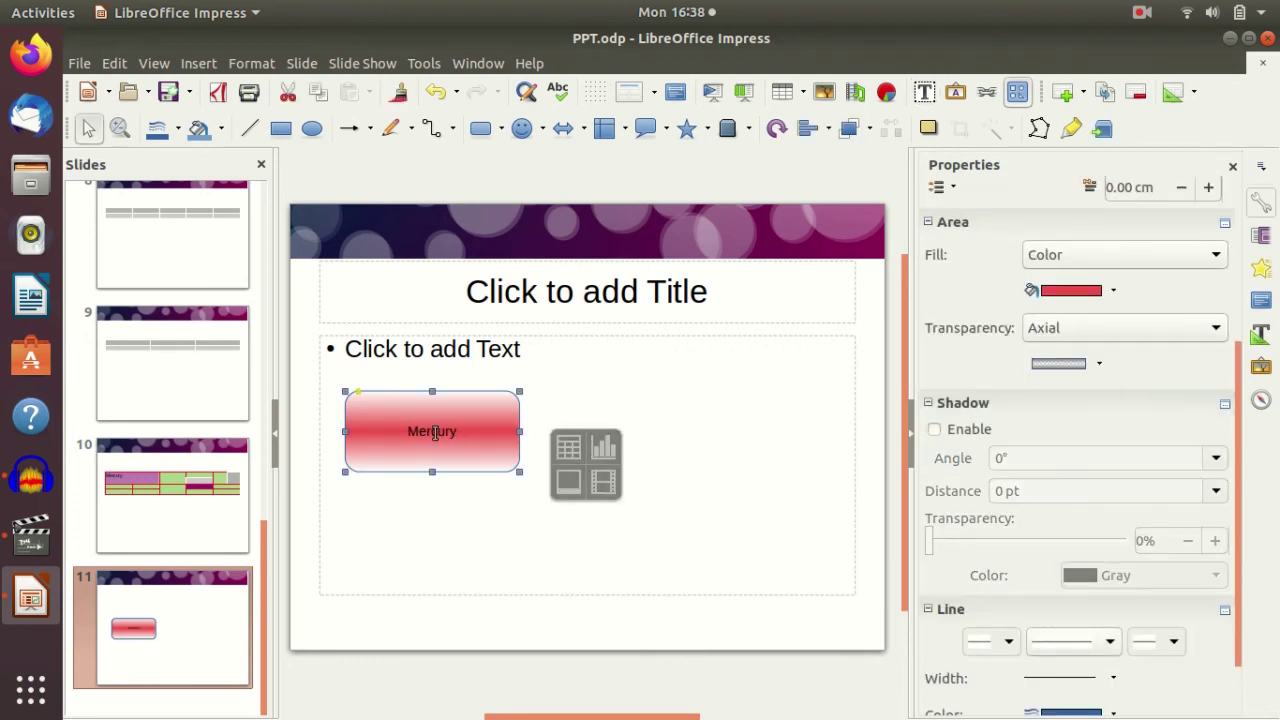
left_click(435, 432)
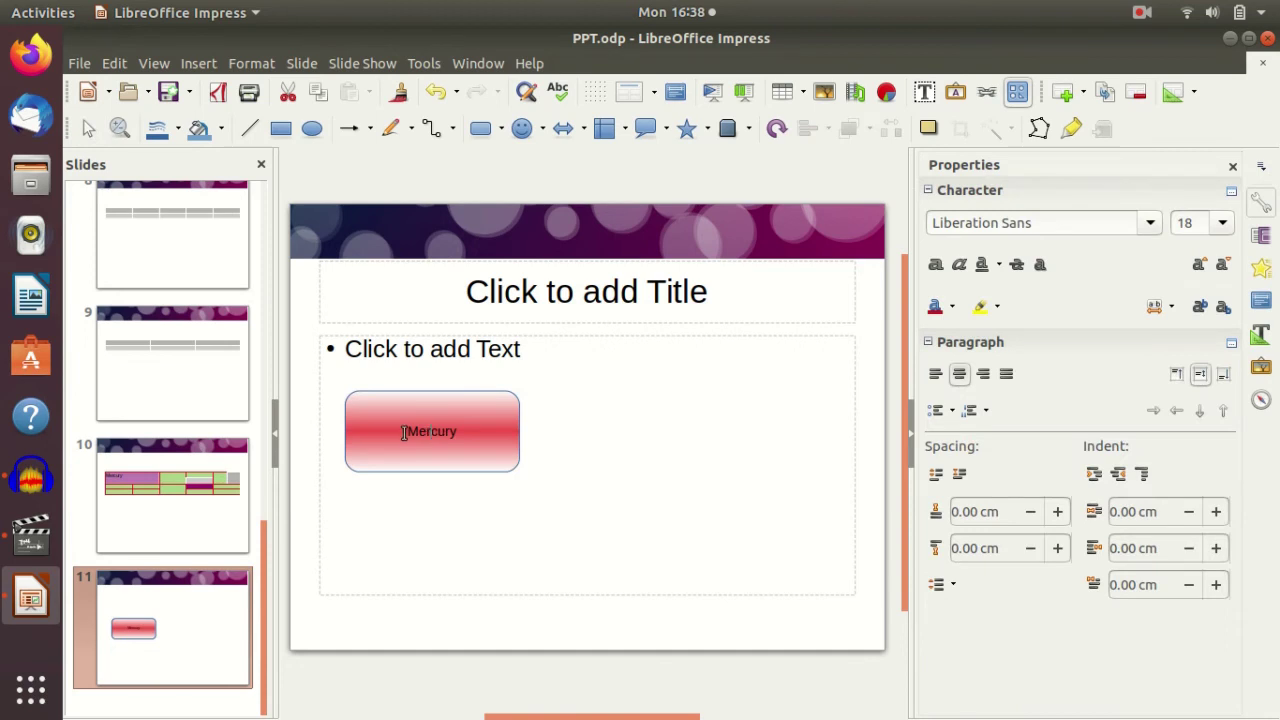
left_click(677, 462)
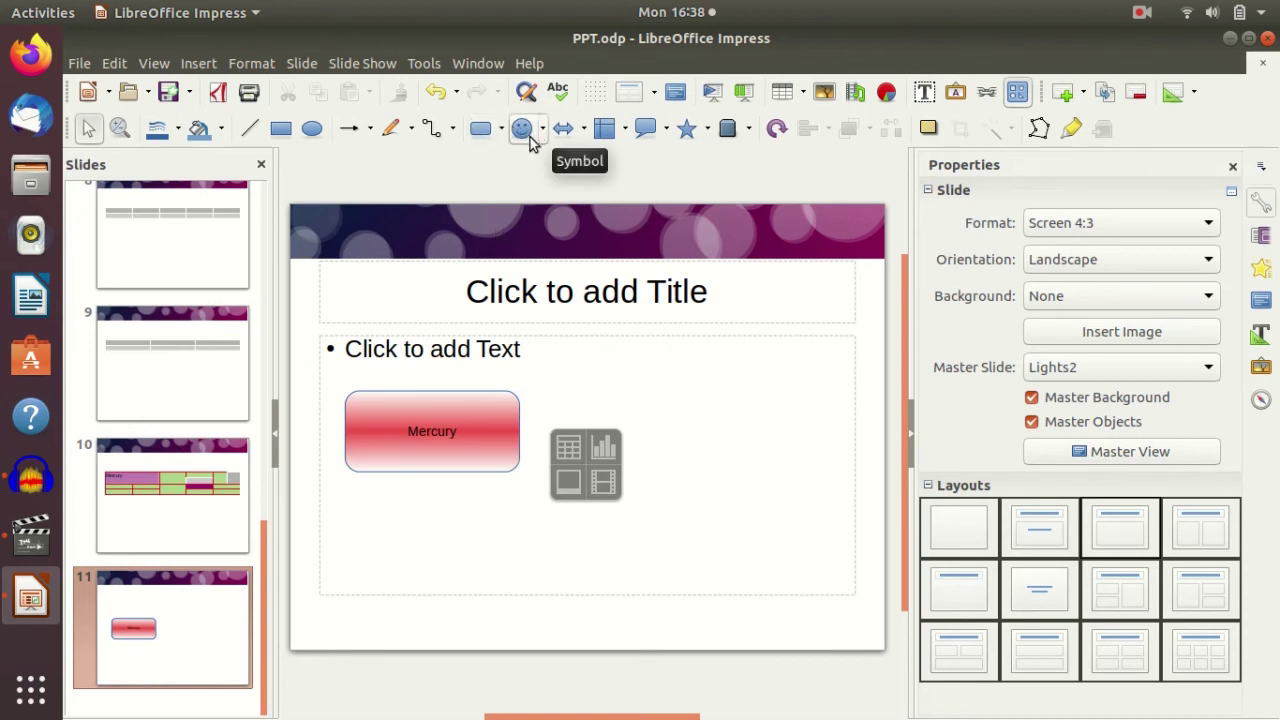
Draw a hexagon to the right of the Mercury box.
left_click(665, 130)
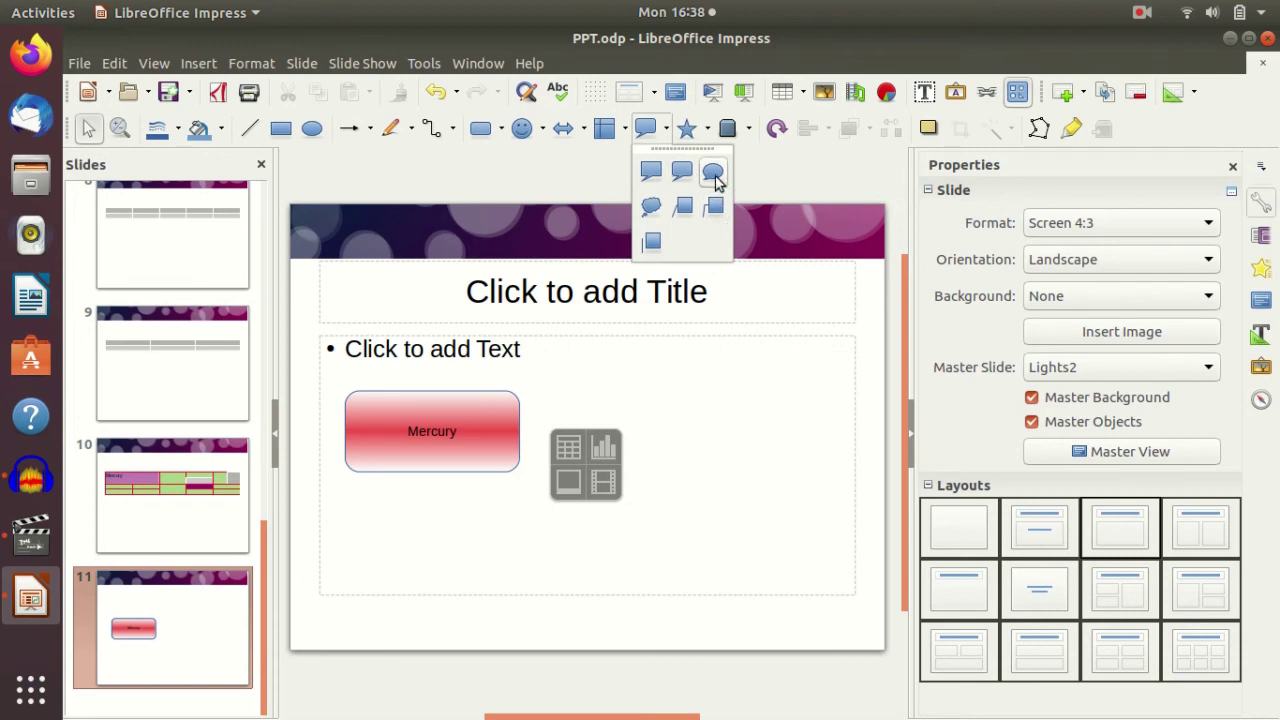
left_click(497, 143)
left_click(500, 130)
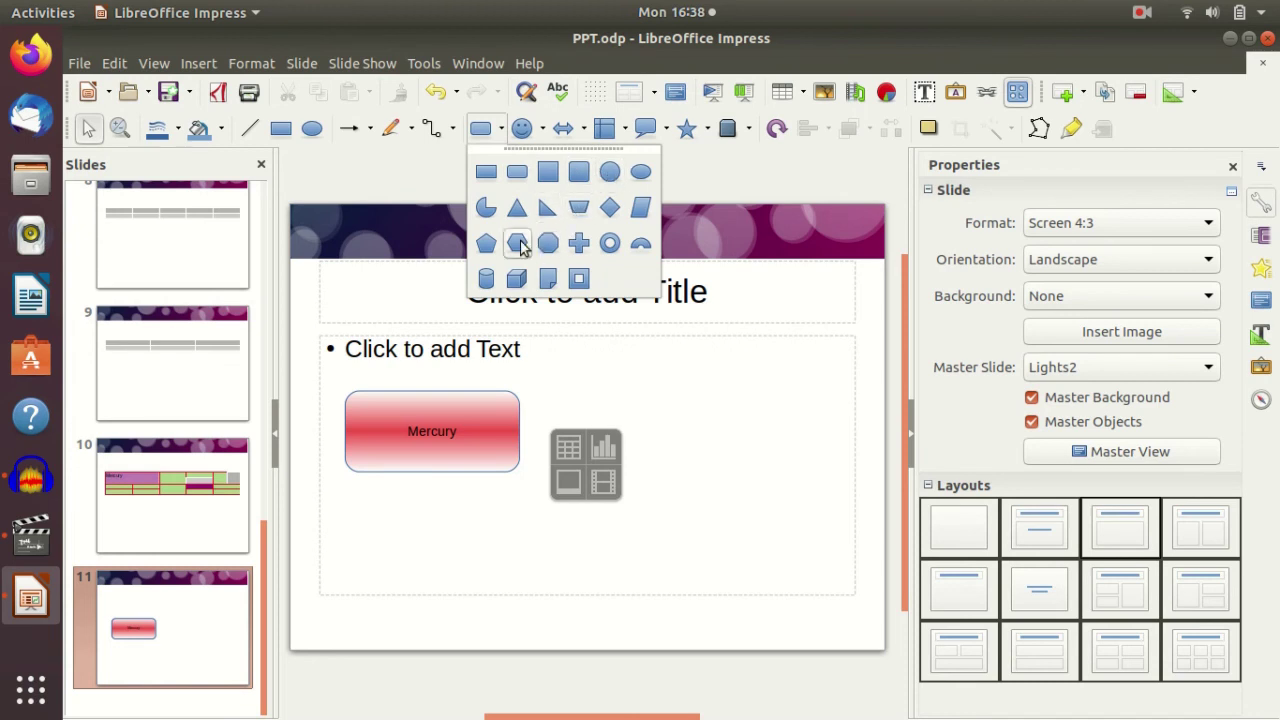
left_click(517, 242)
mouse_move(638, 387)
left_mouse_down()
mouse_move(748, 467)
mouse_move(821, 493)
left_mouse_up()
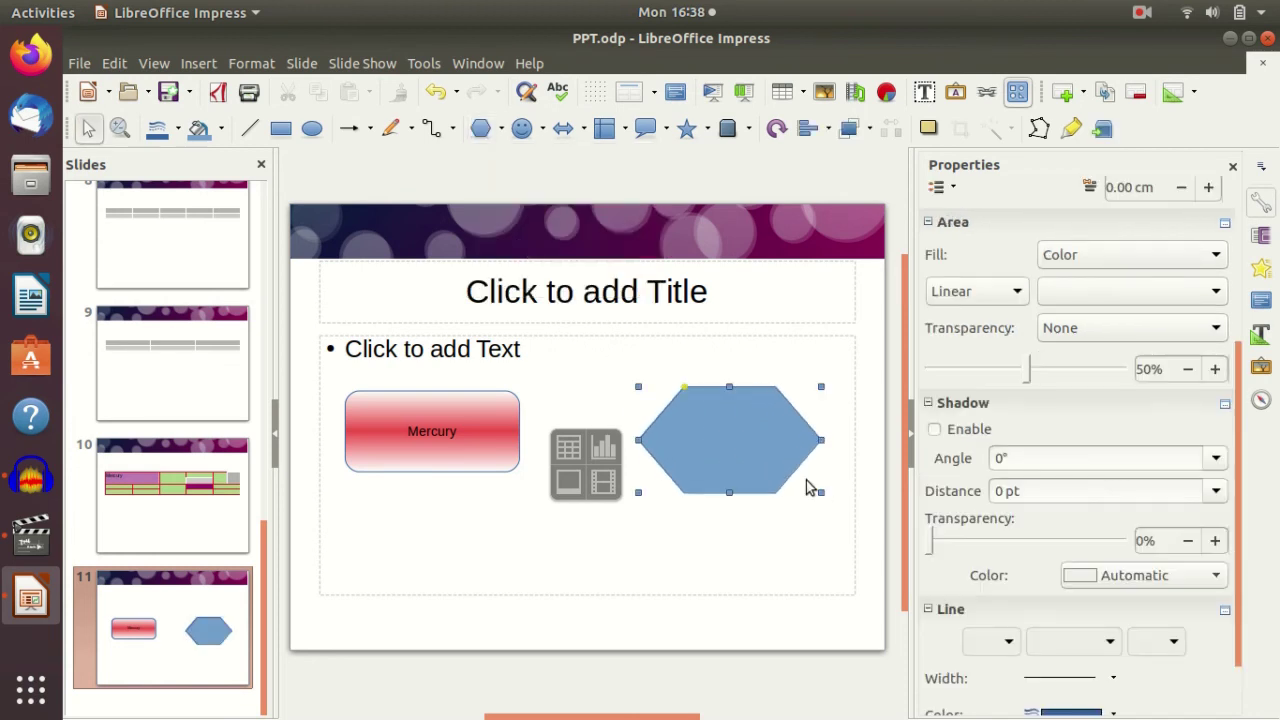
left_click(714, 370)
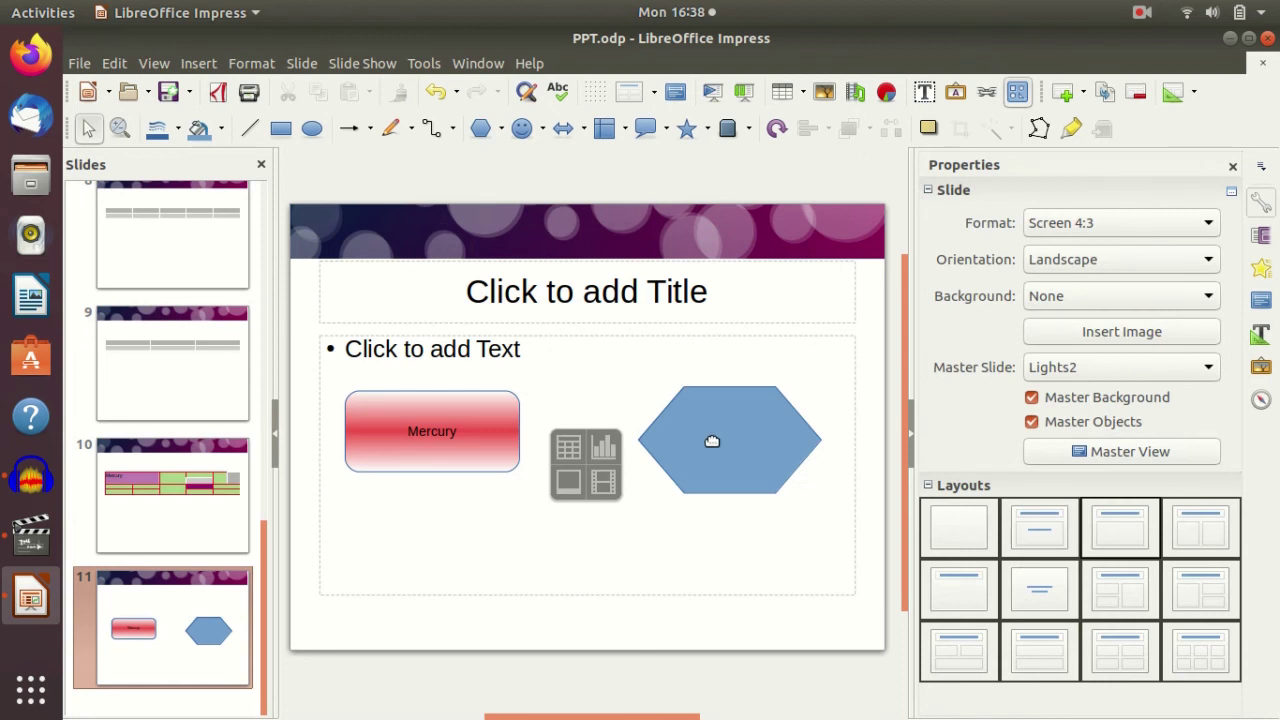
Draw a left-right double arrow between the Mercury box and the hexagon.
left_click(584, 128)
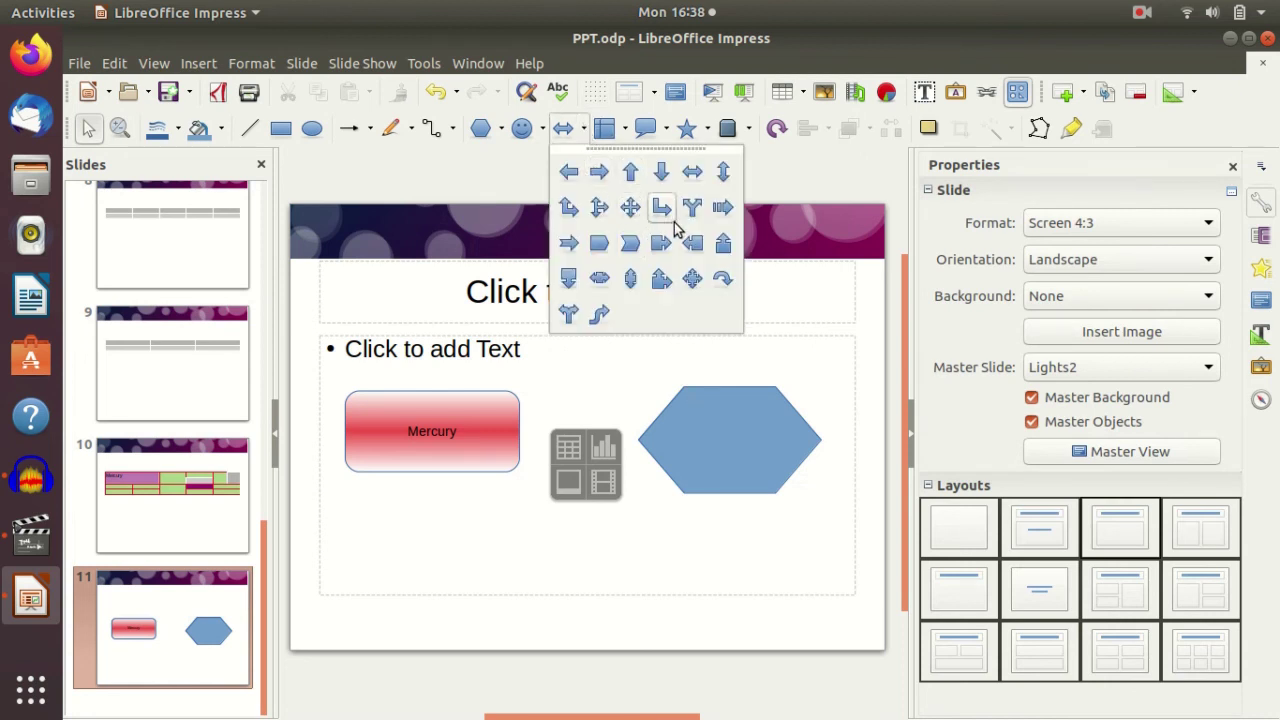
left_click(692, 171)
left_click_drag(529, 428, 628, 452)
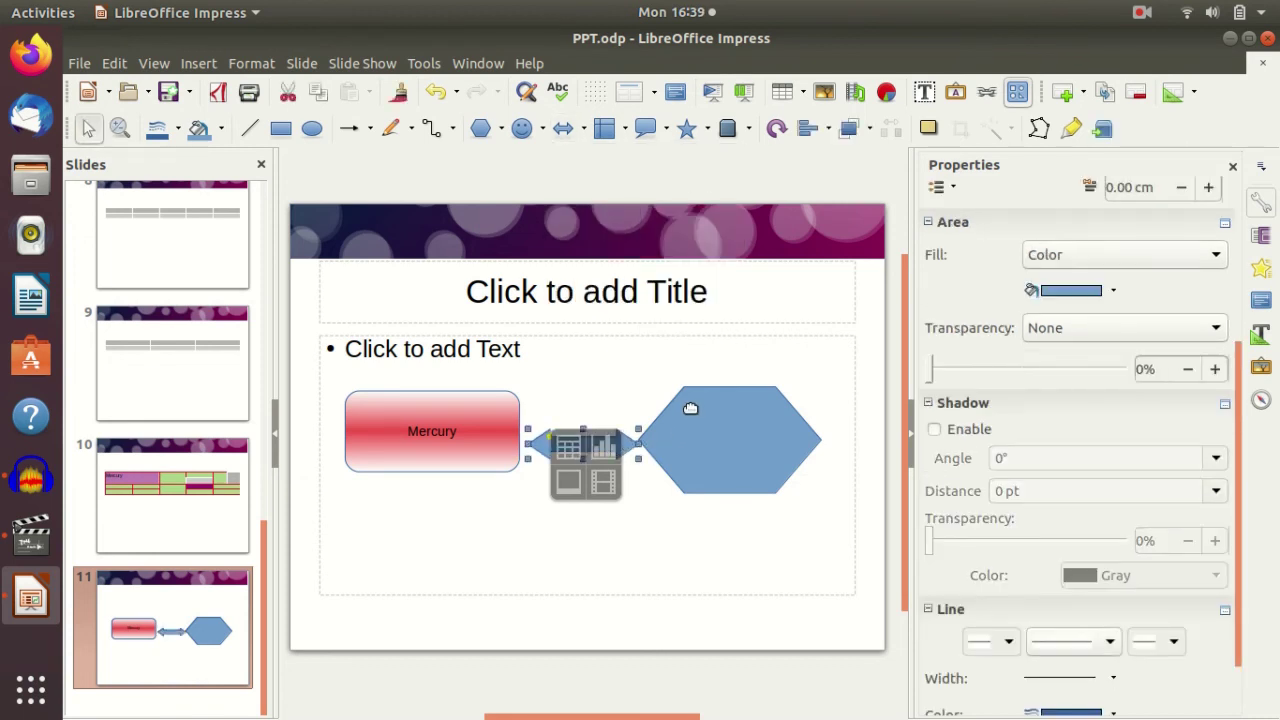
Fill the hexagon with teal.
left_click(688, 408)
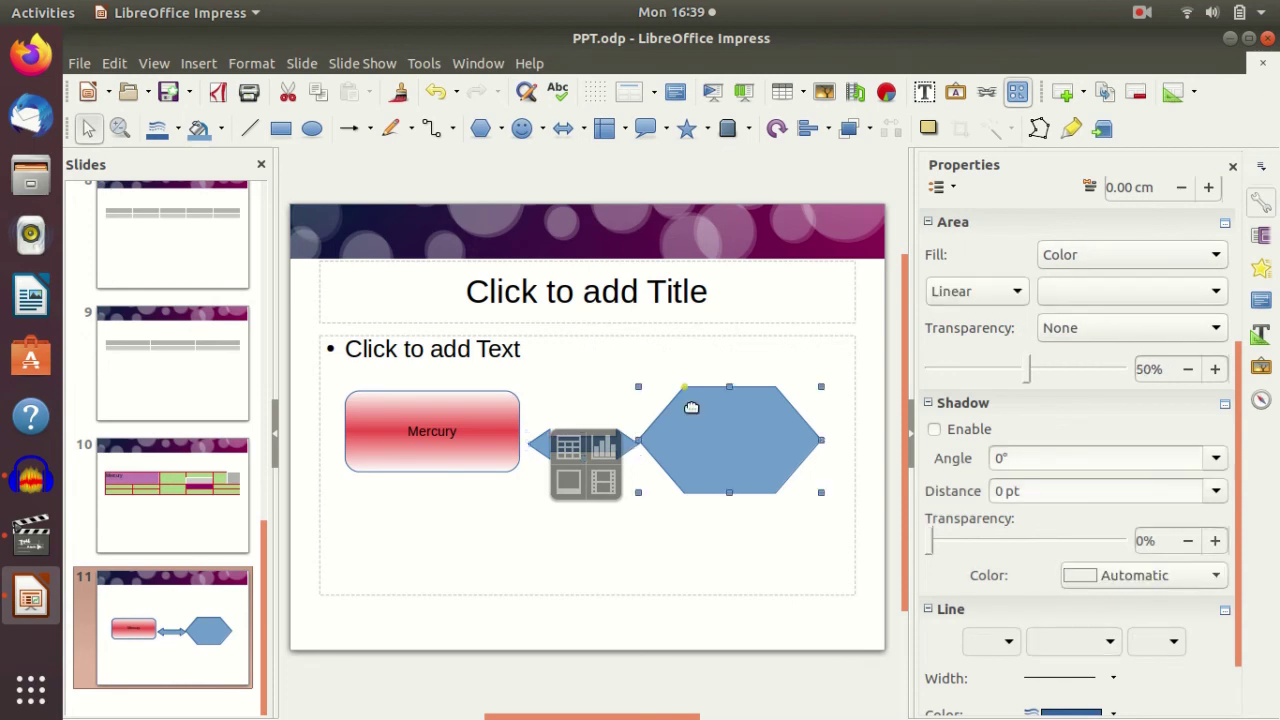
left_click(628, 543)
left_click(734, 435)
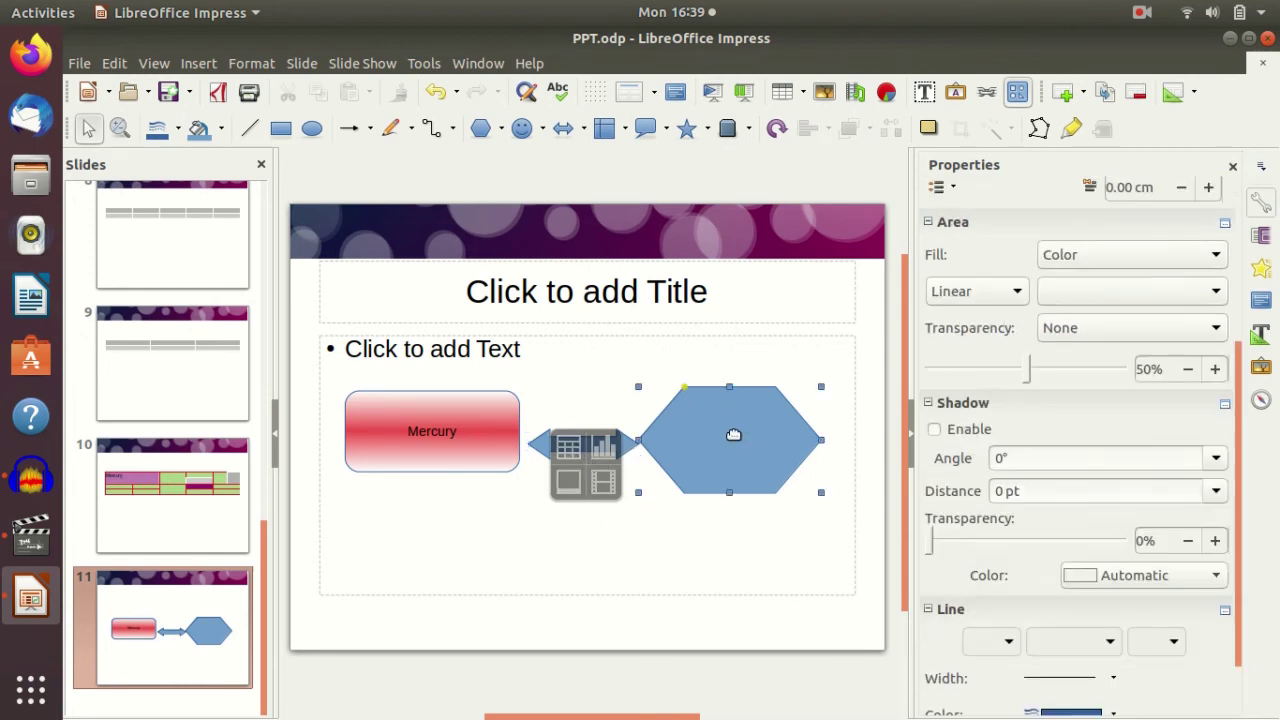
left_click(1114, 292)
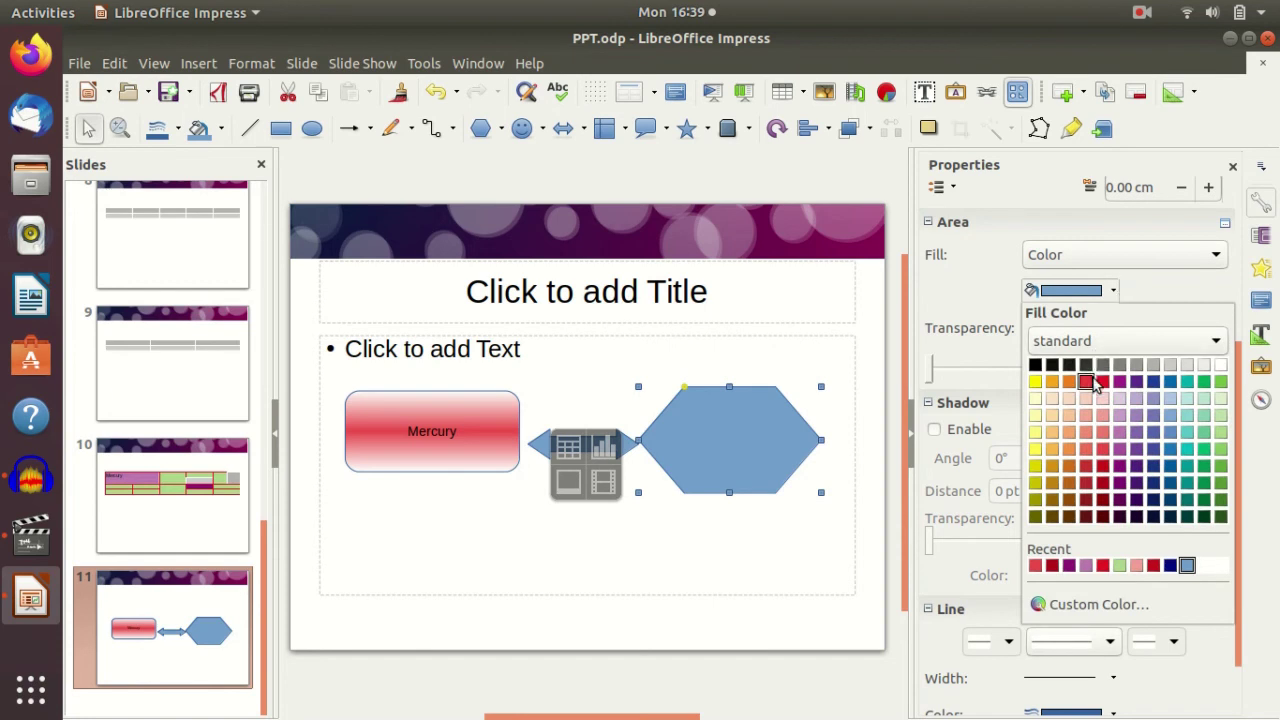
key("Escape")
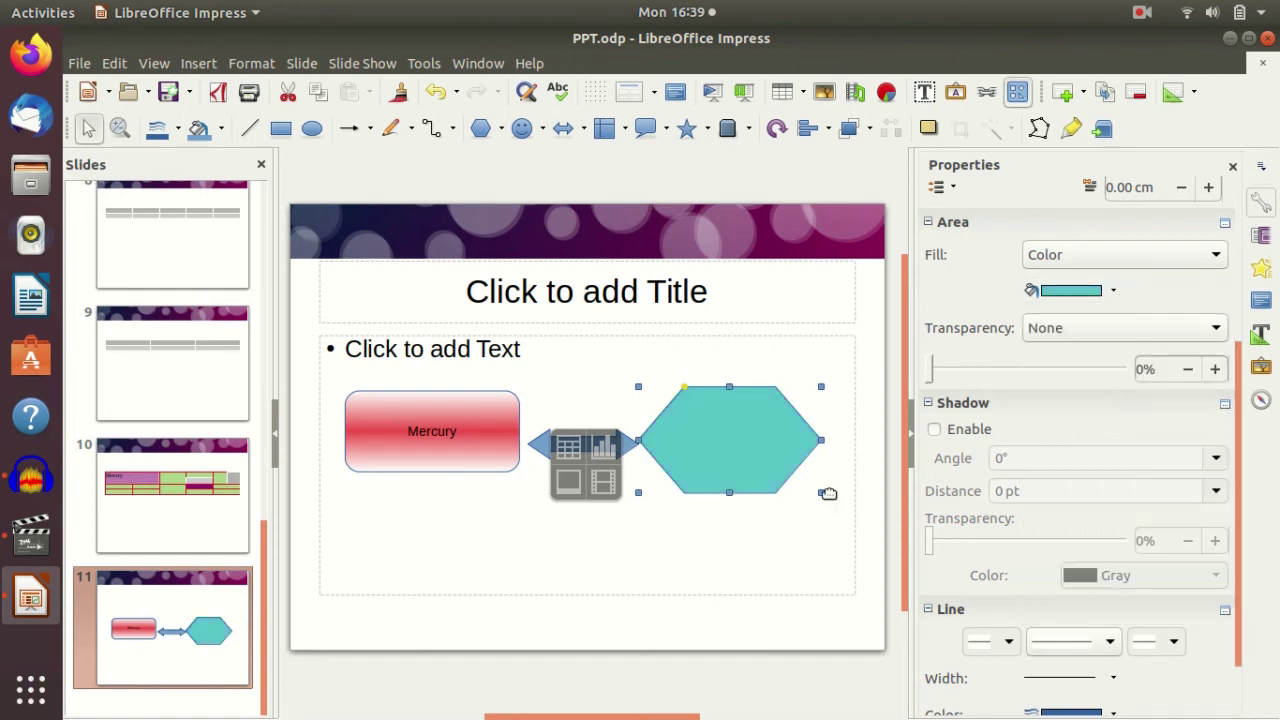
left_click(761, 556)
left_click(718, 428)
Give the hexagon a Radial transparency gradient.
left_click(1217, 328)
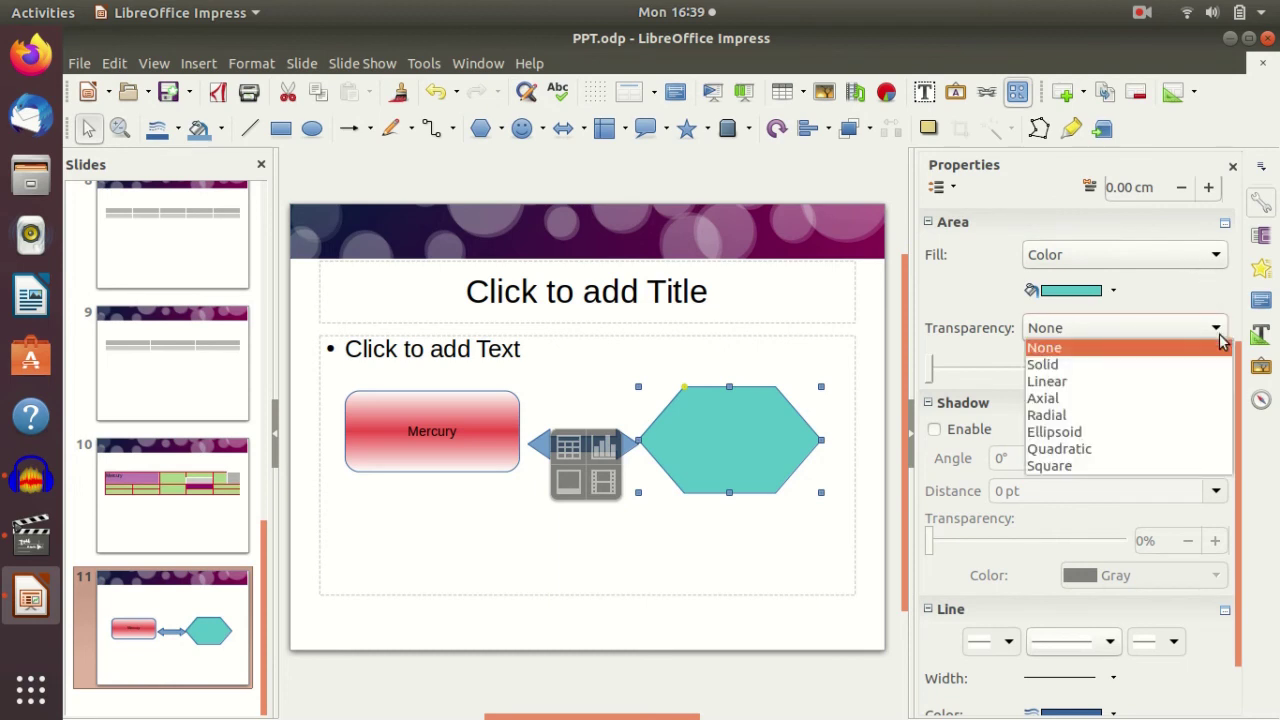
left_click(1160, 415)
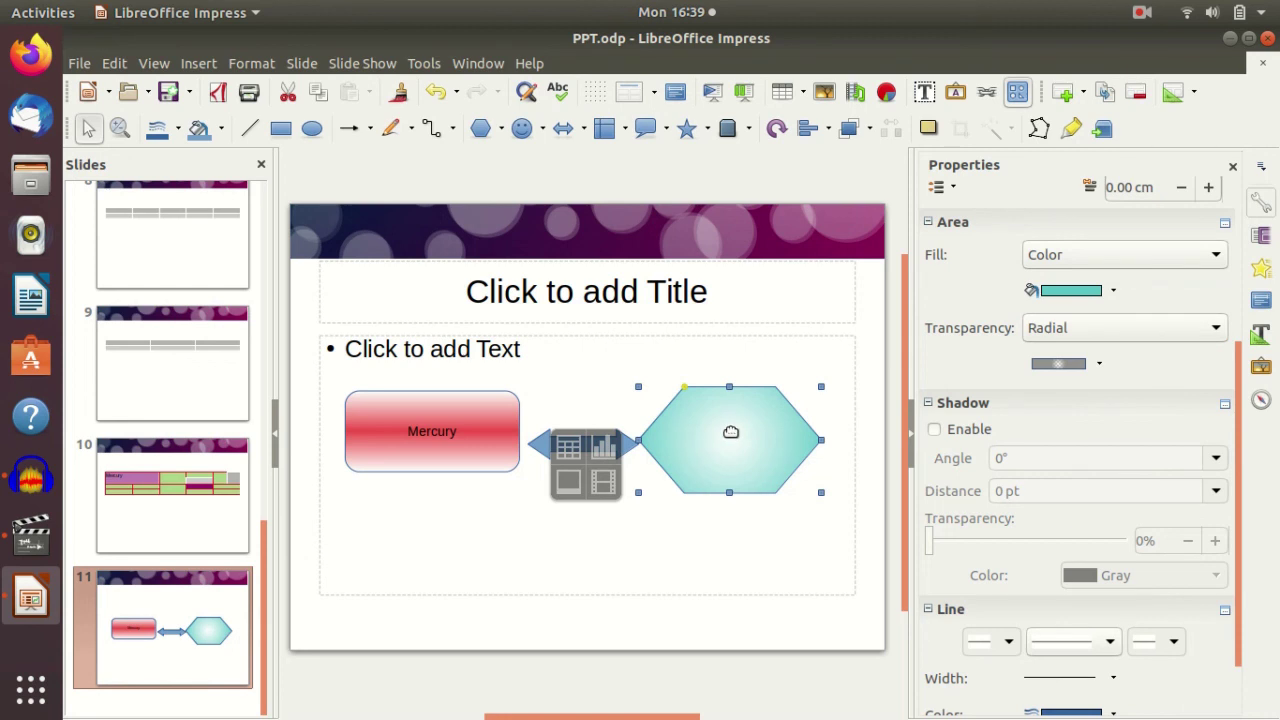
left_click(460, 431)
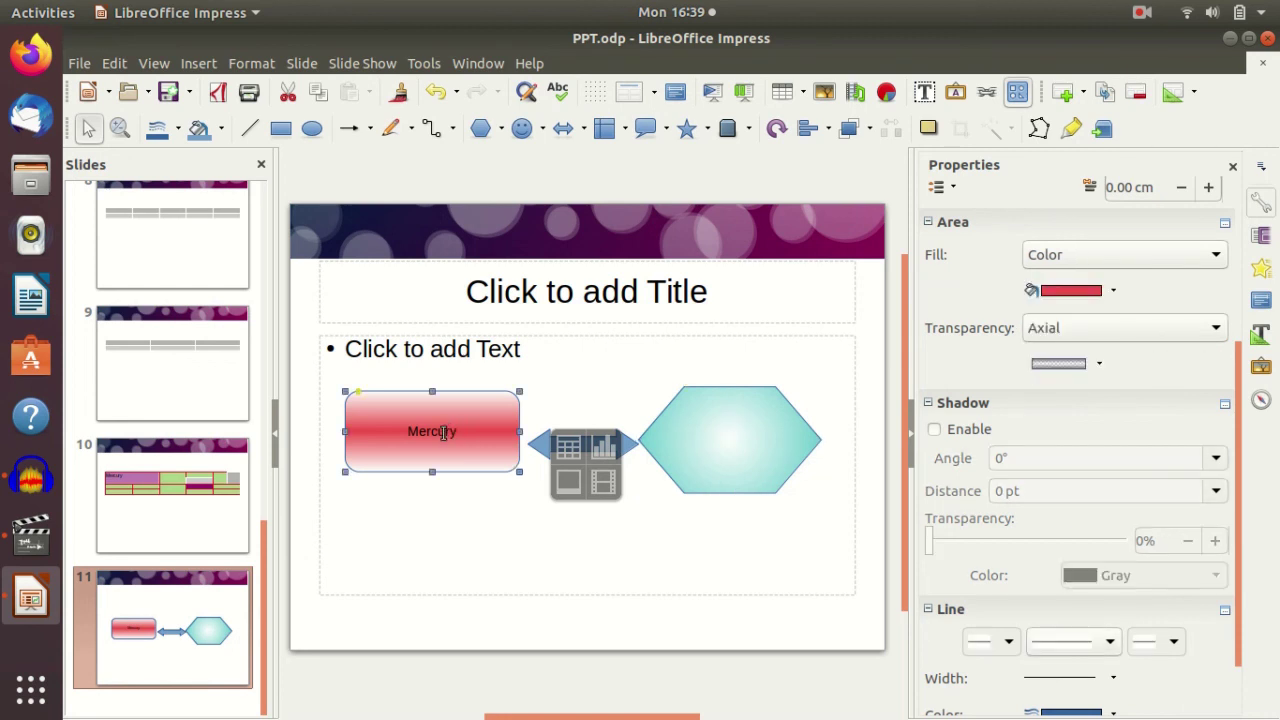
left_click(449, 431)
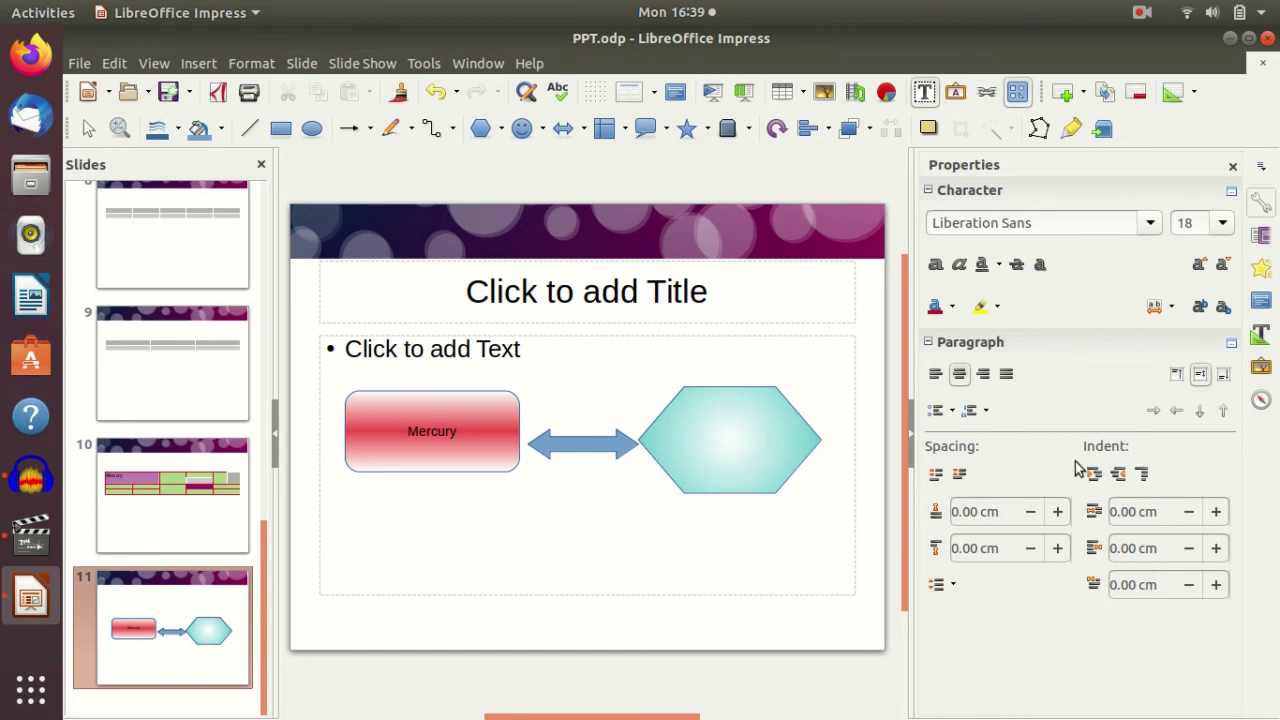
left_click(716, 442)
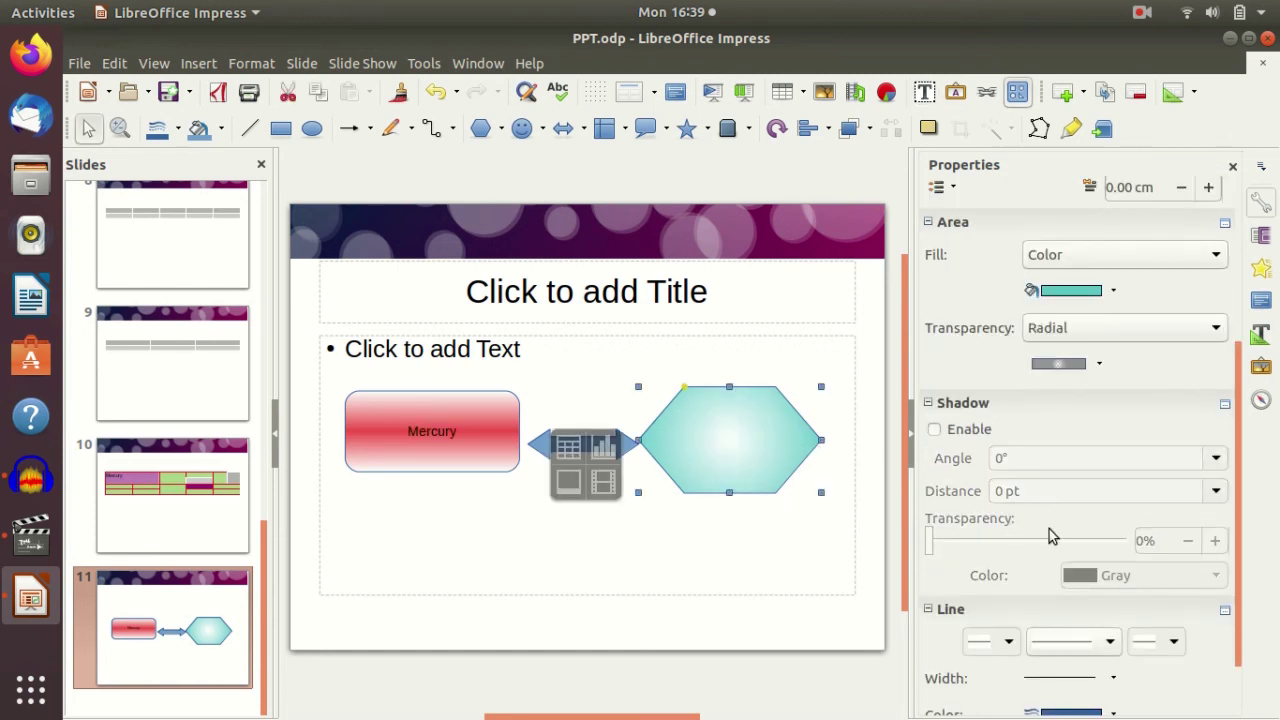
scroll(1049, 535, "down", 2)
left_click(508, 594)
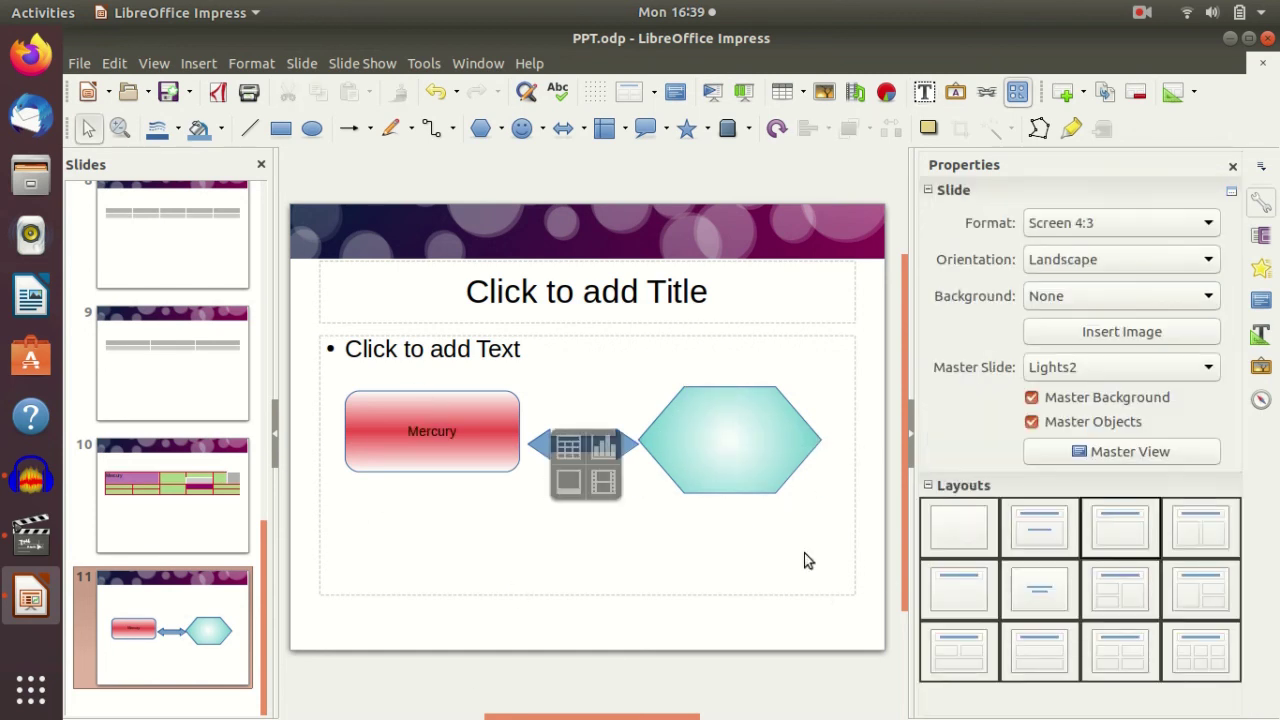
left_click(430, 398)
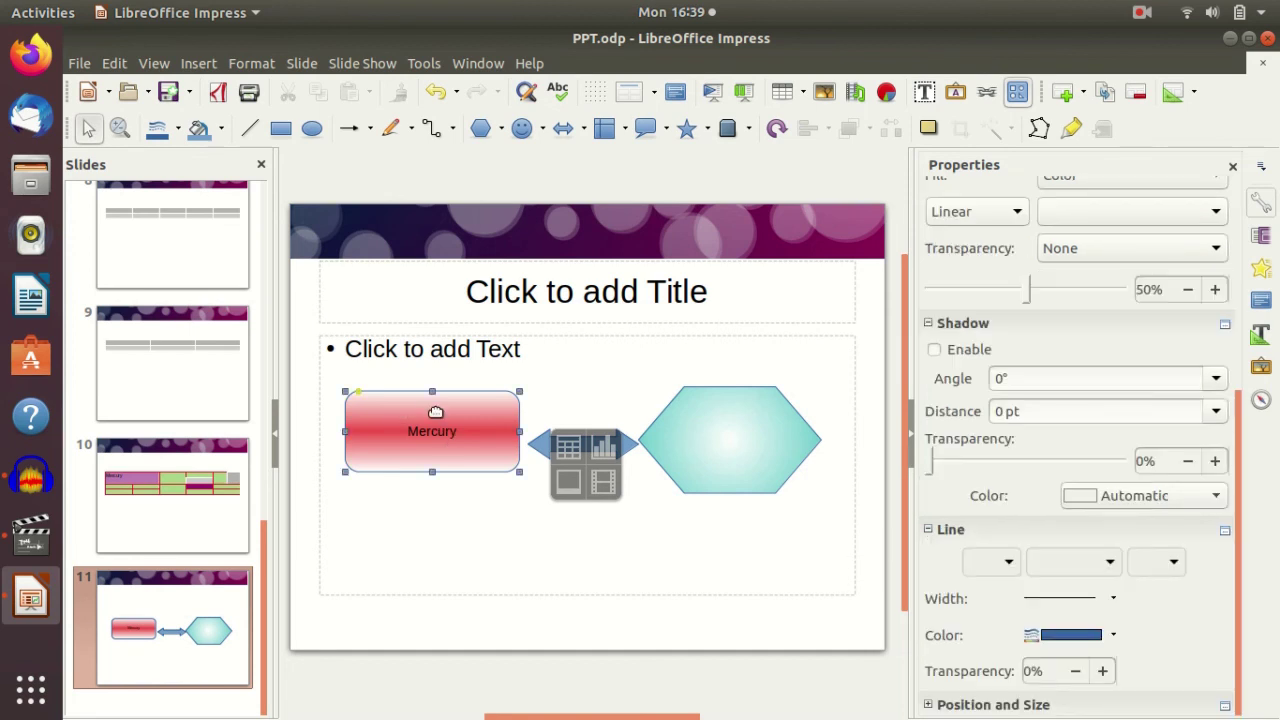
left_click(508, 543)
scroll(215, 640, "up", 1)
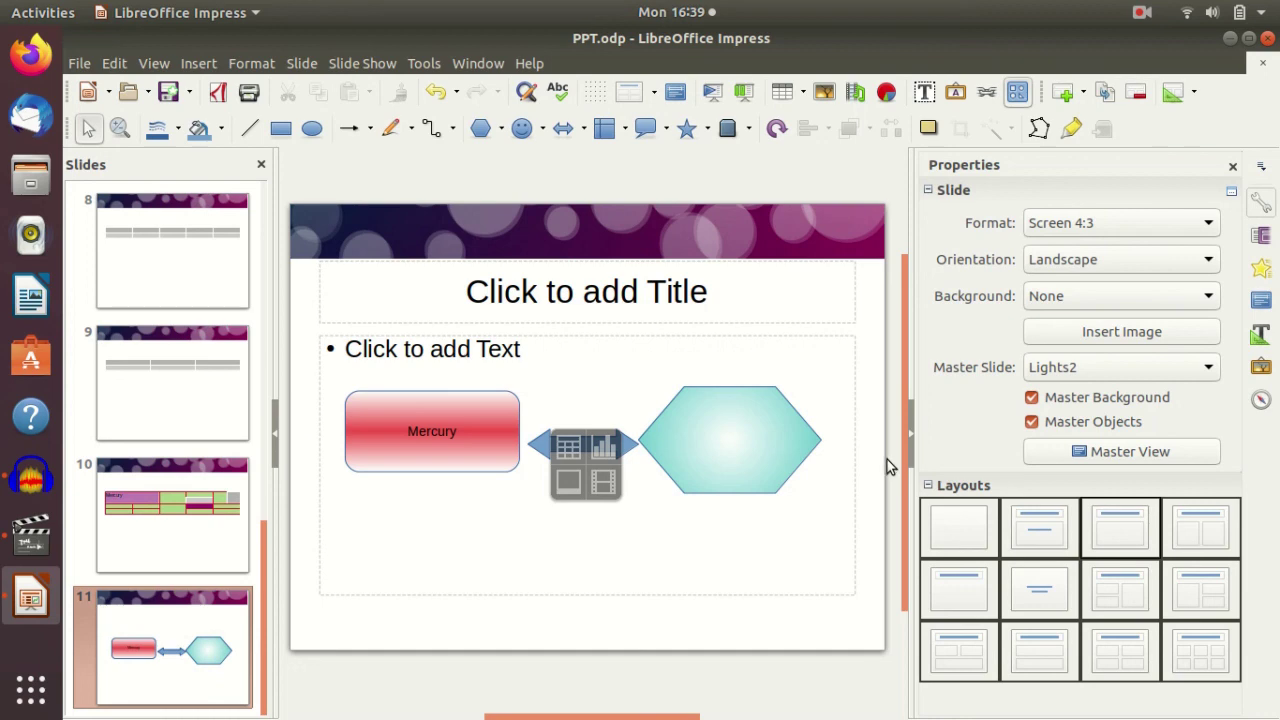
left_click(473, 436)
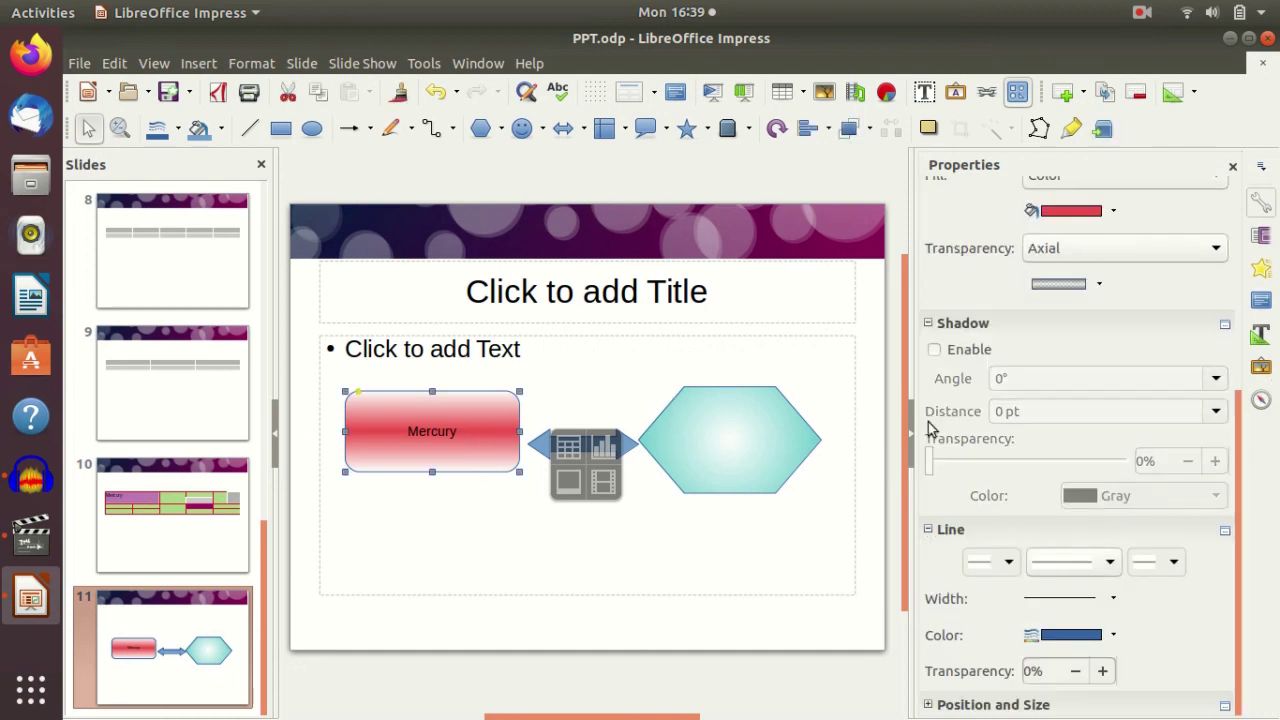
scroll(157, 383, "up", 3)
left_click(179, 515)
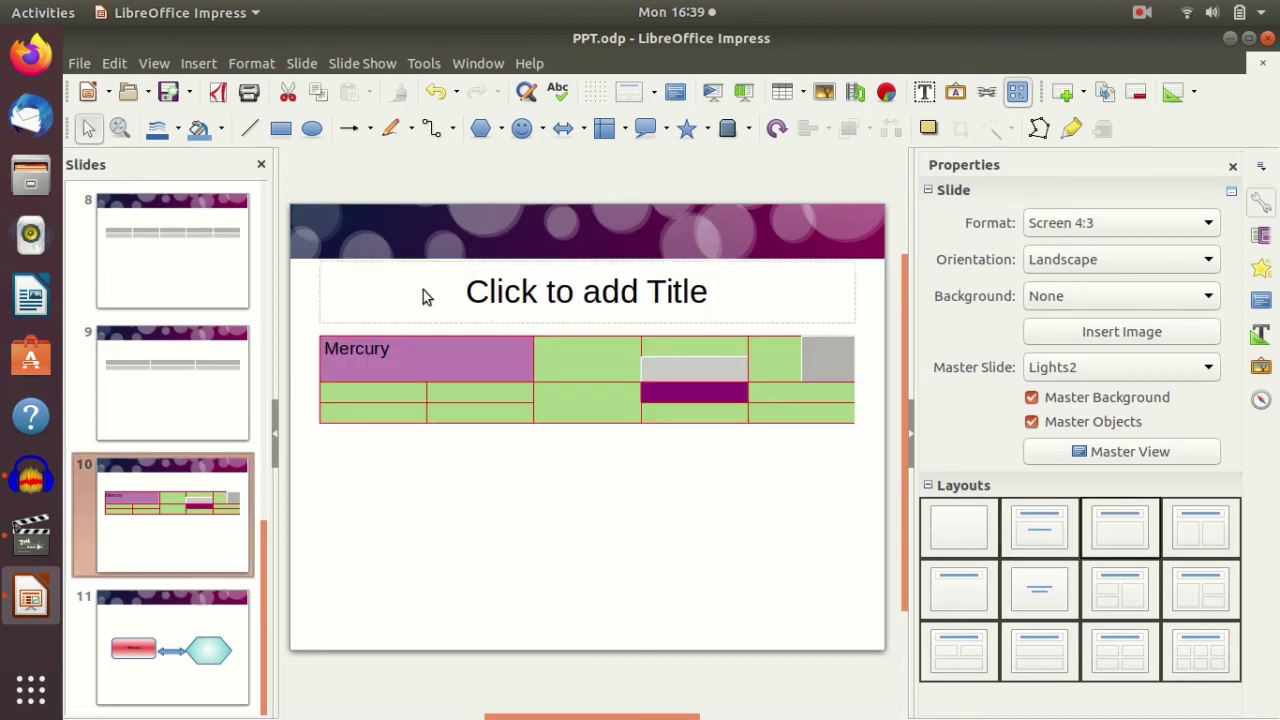
left_click(177, 657)
left_click(432, 394)
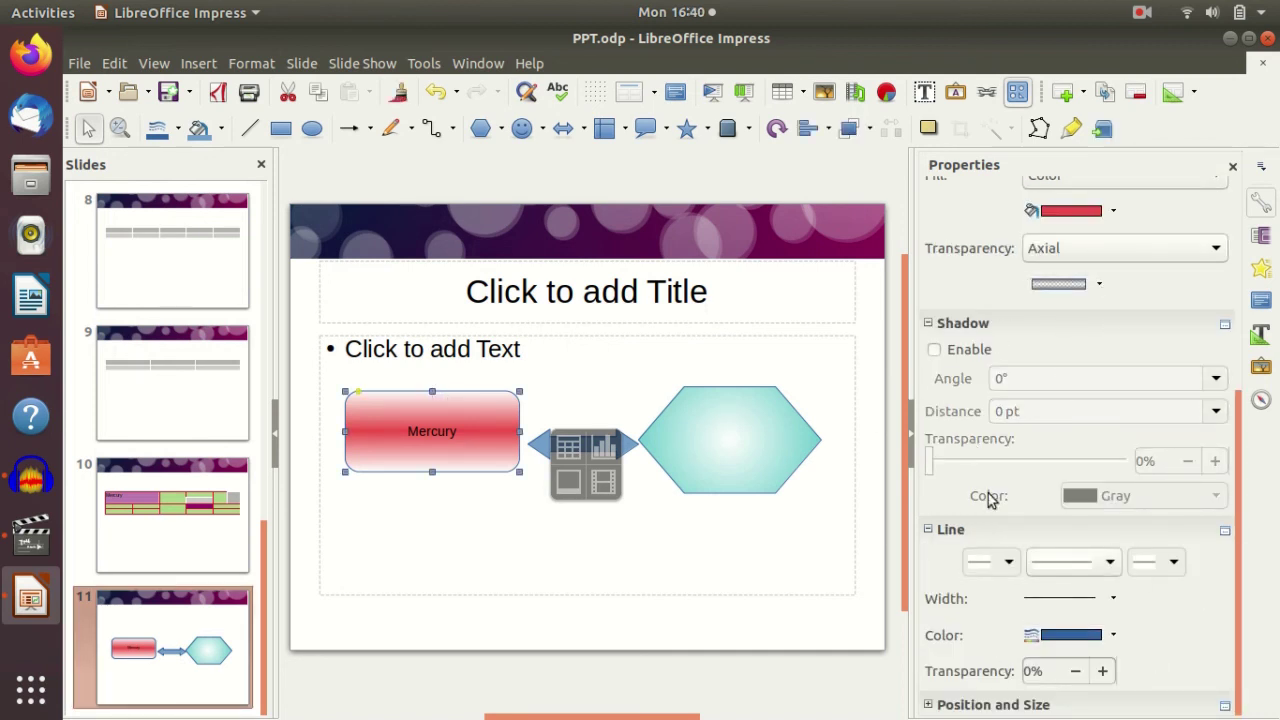
Change the Mercury box's transparency gradient from Axial to Ellipsoid.
left_click(1200, 250)
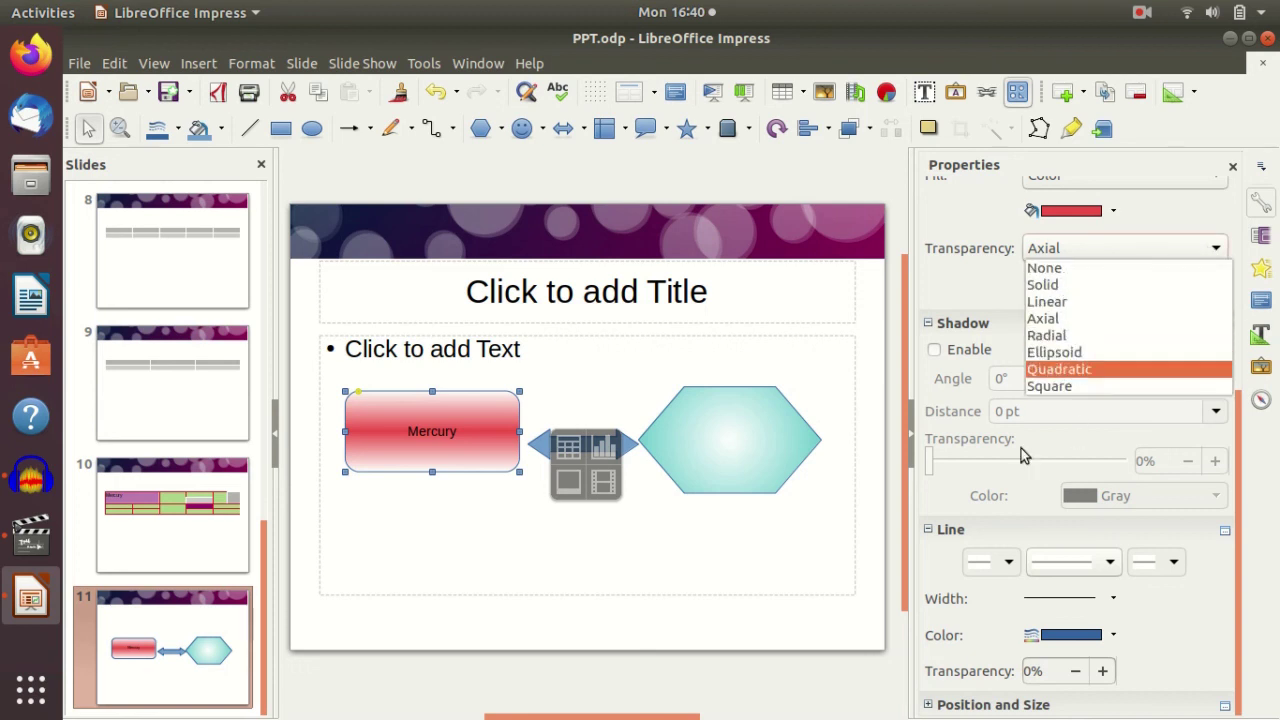
left_click(1057, 353)
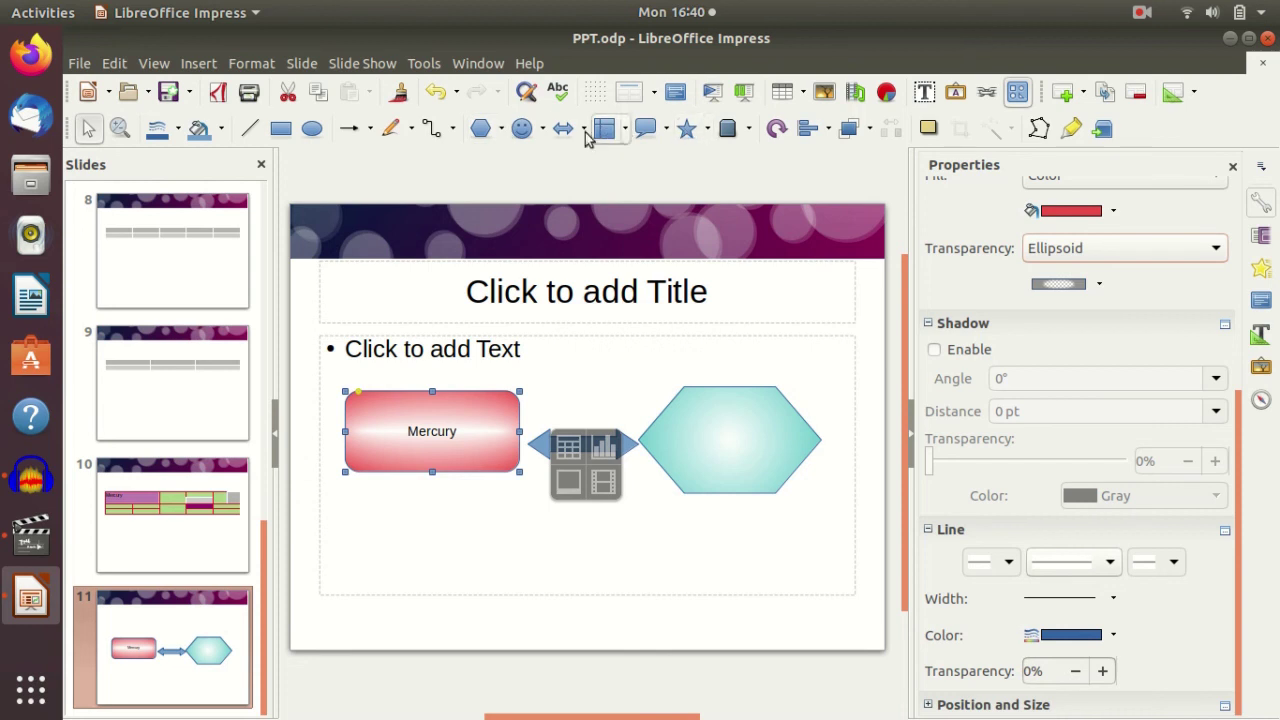
left_click(198, 64)
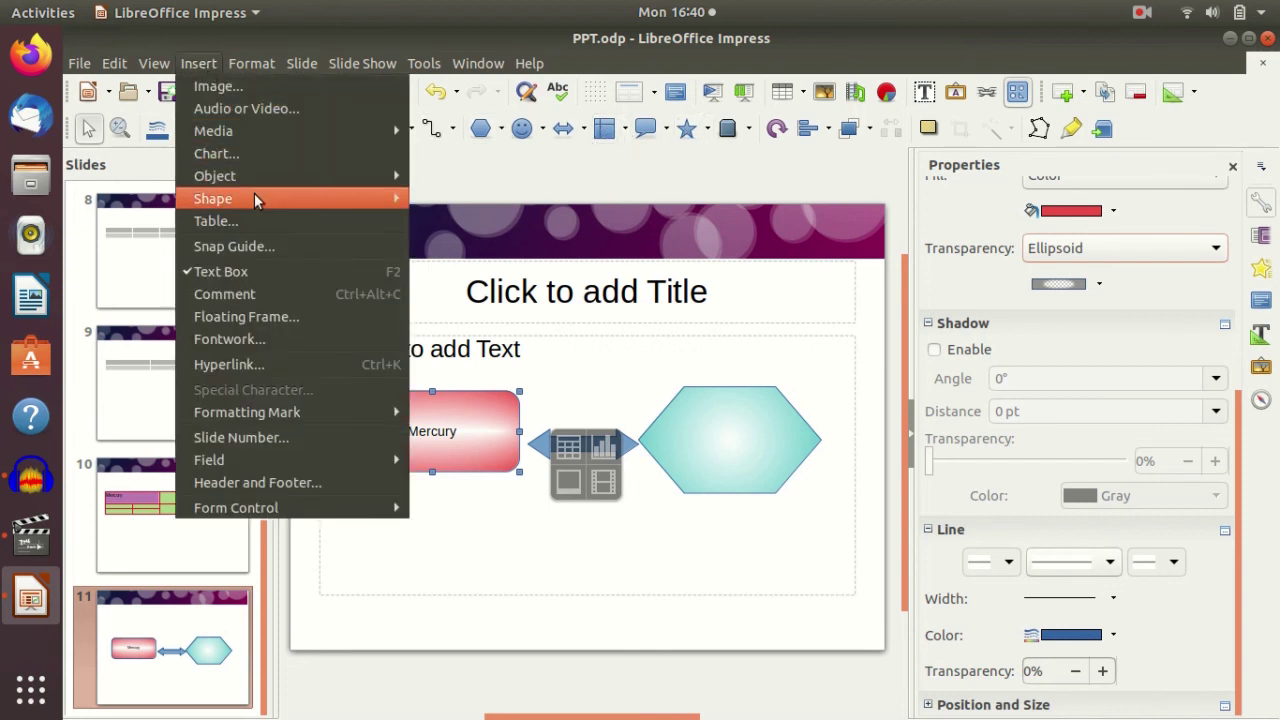
mouse_move(213, 198)
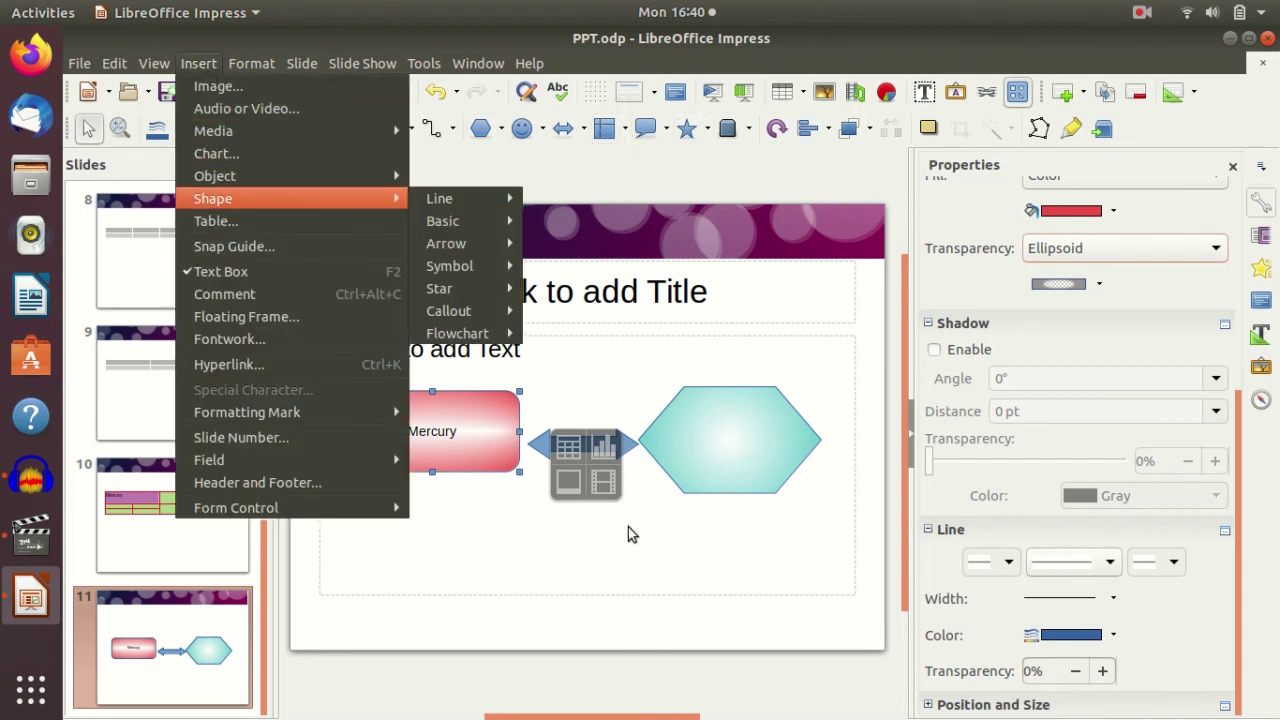
Go back to slide 1 with the India Literacy Project logo and start the slideshow from there.
left_click(633, 533)
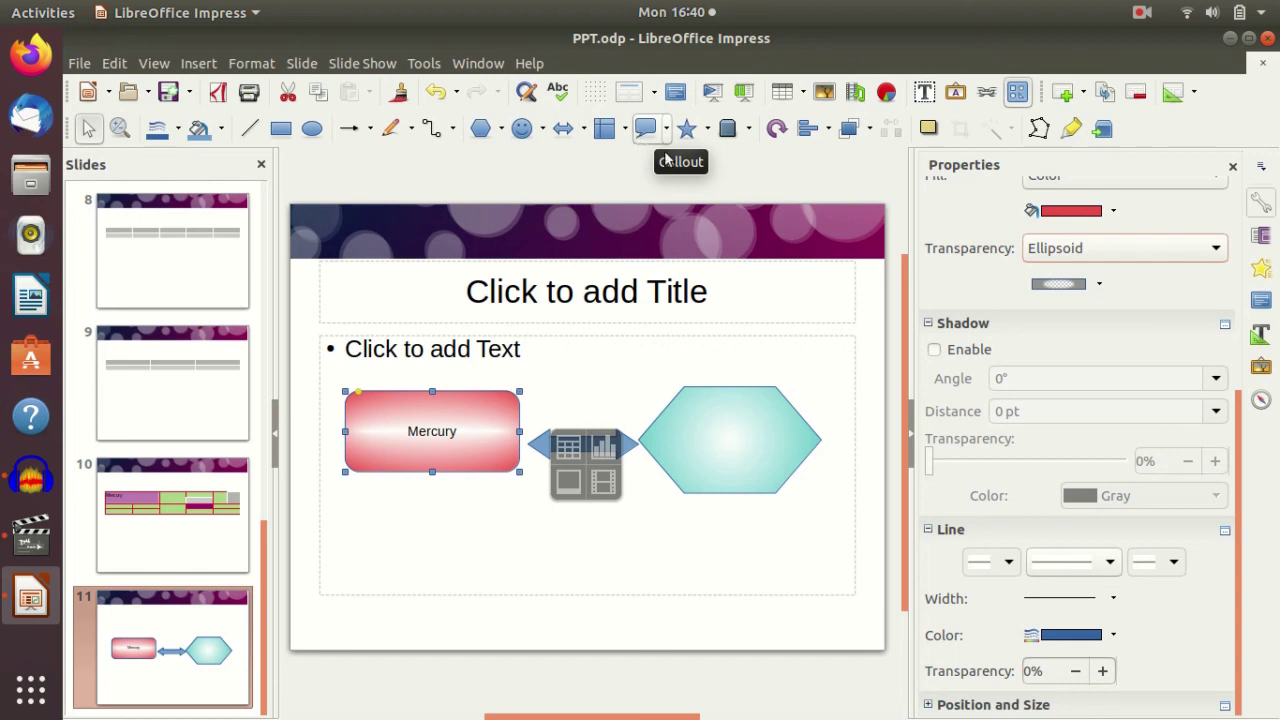
left_click(634, 545)
scroll(224, 509, "up", 10)
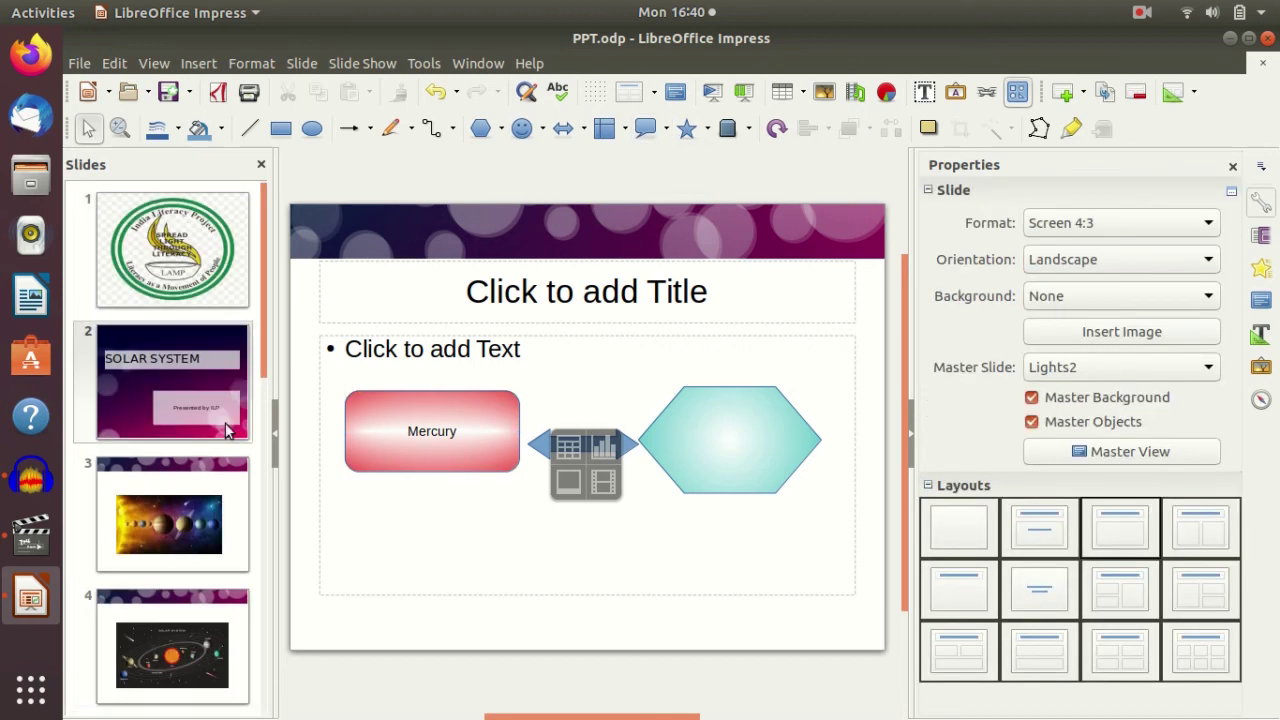
left_click(160, 266)
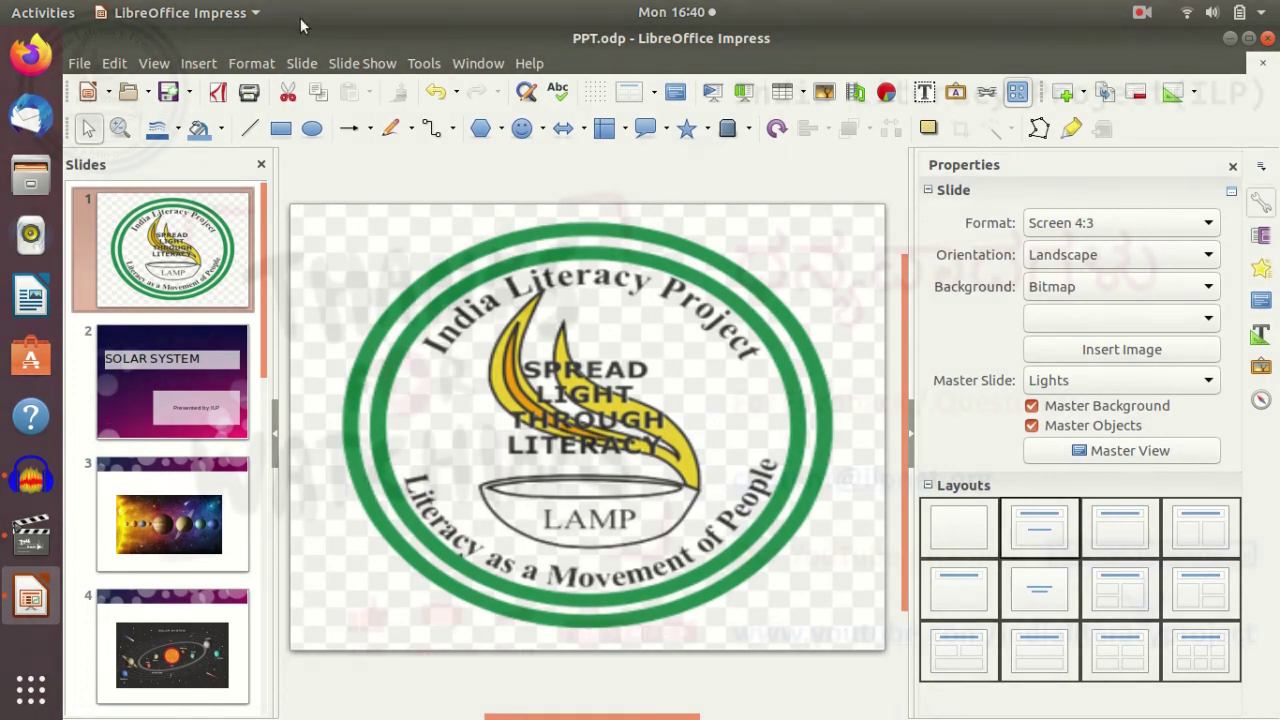
left_click(362, 63)
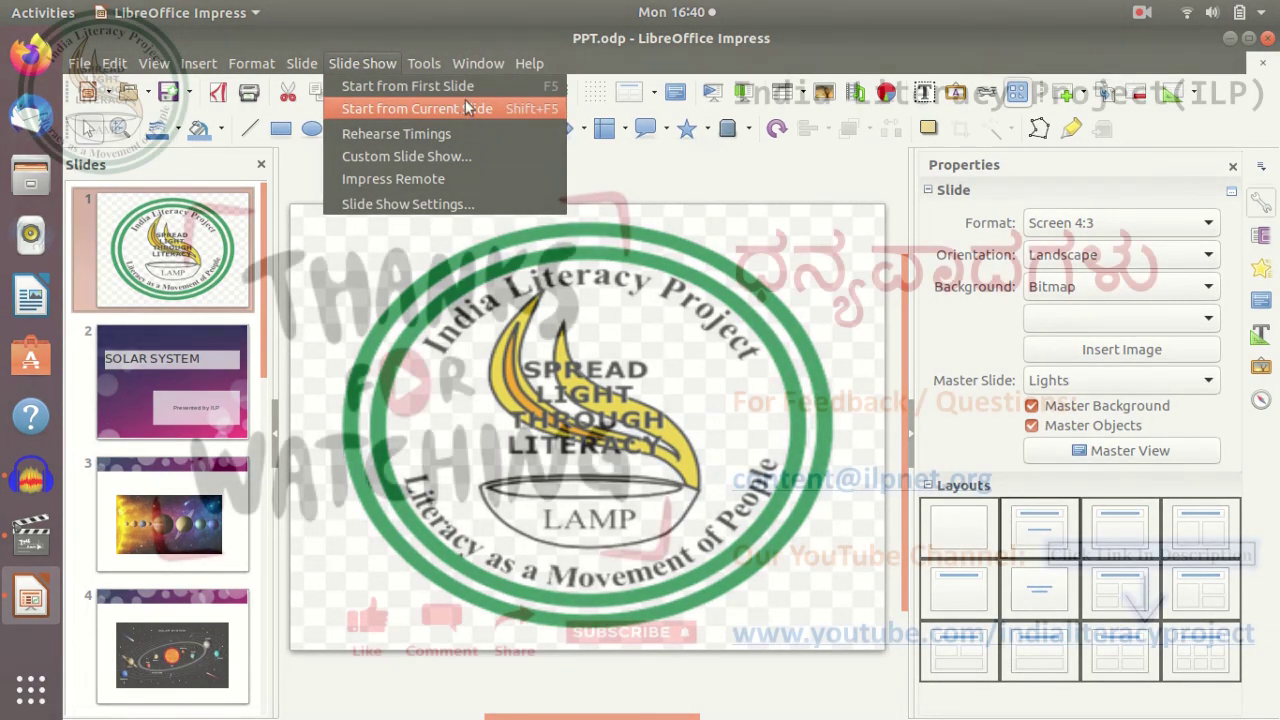
left_click(440, 108)
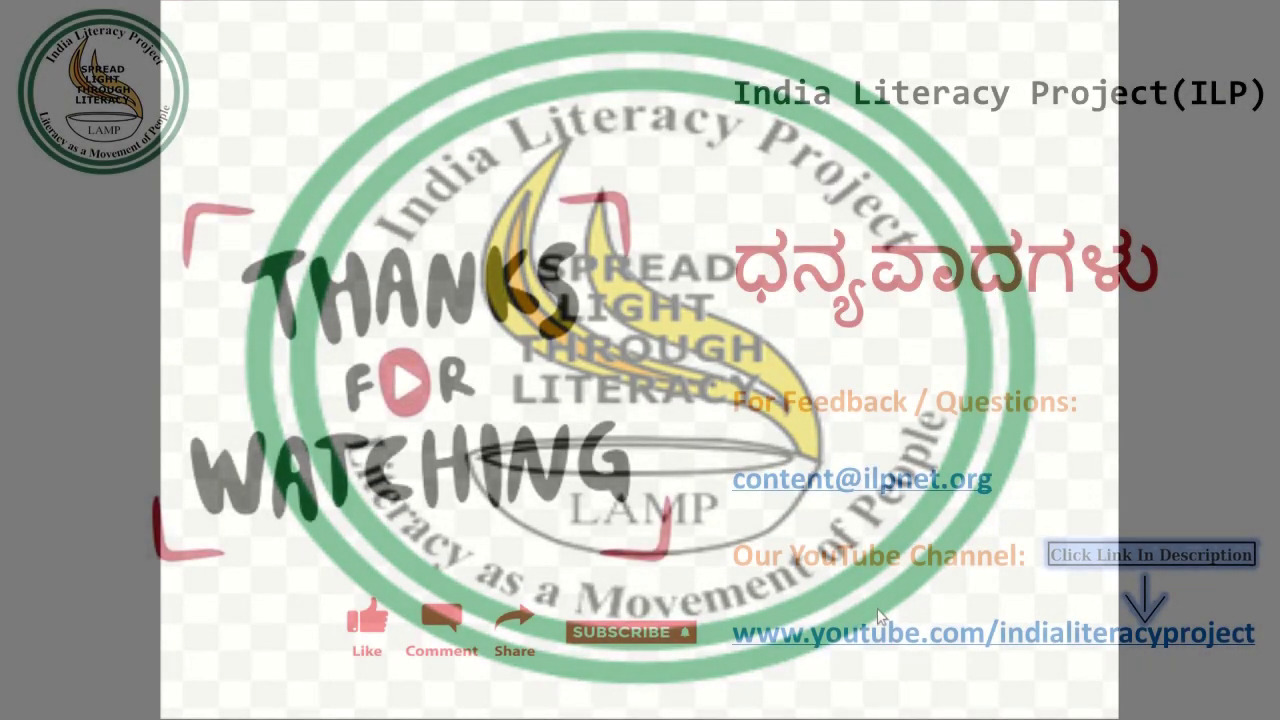